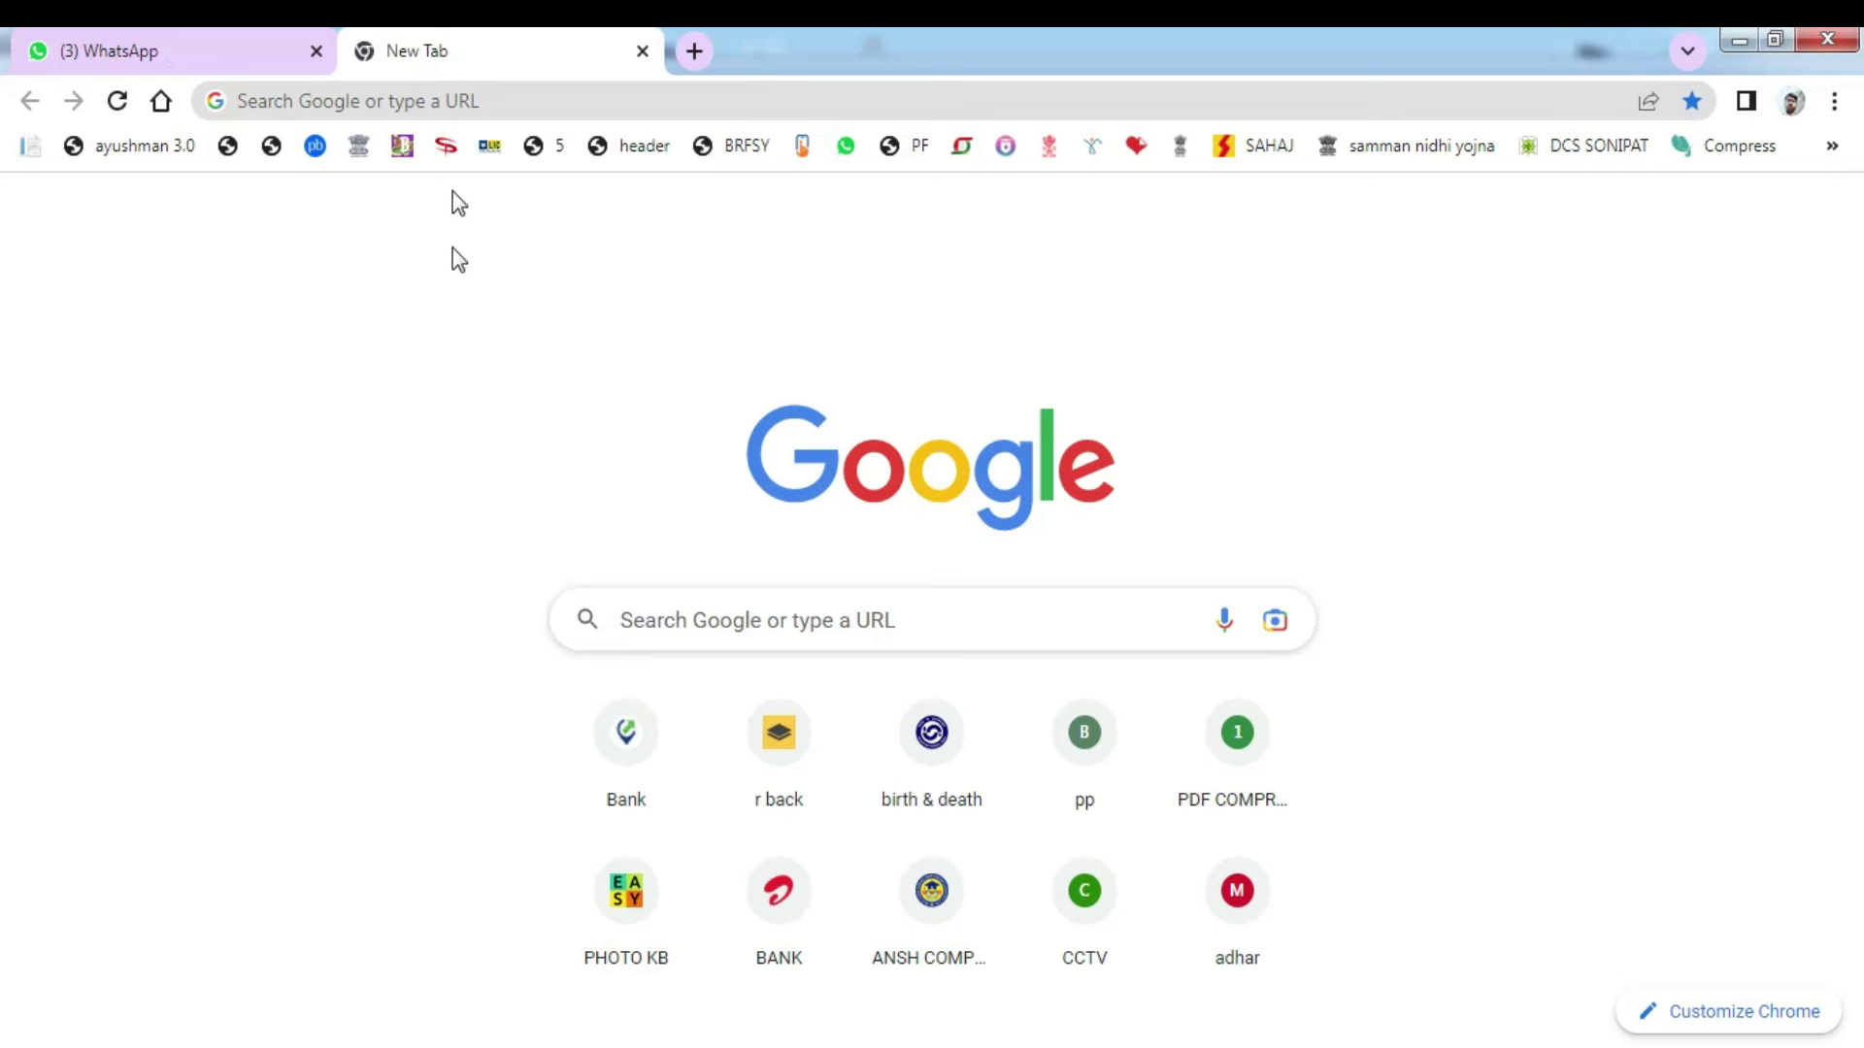
# Step: Go to the remove.bg/upload page in the browser
pyautogui.click(455, 100)
pyautogui.write('remove.bg/upload')
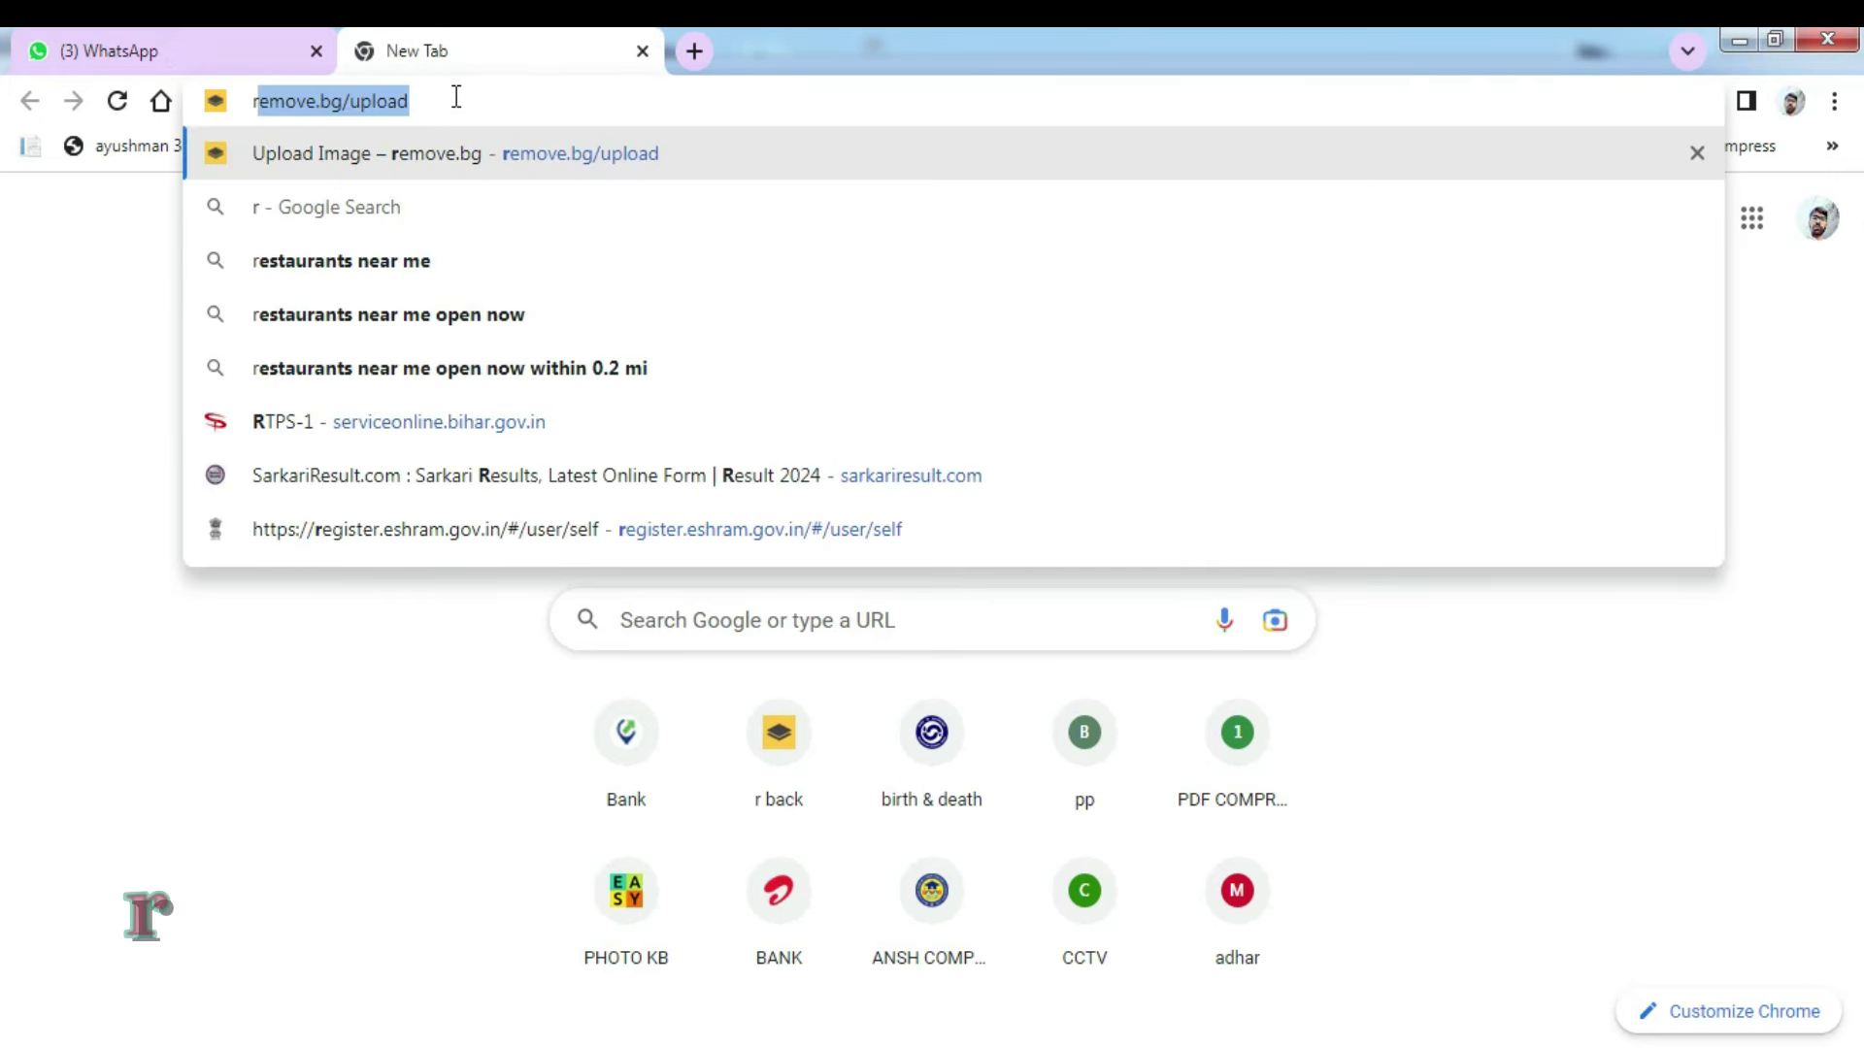
pyautogui.click(351, 102)
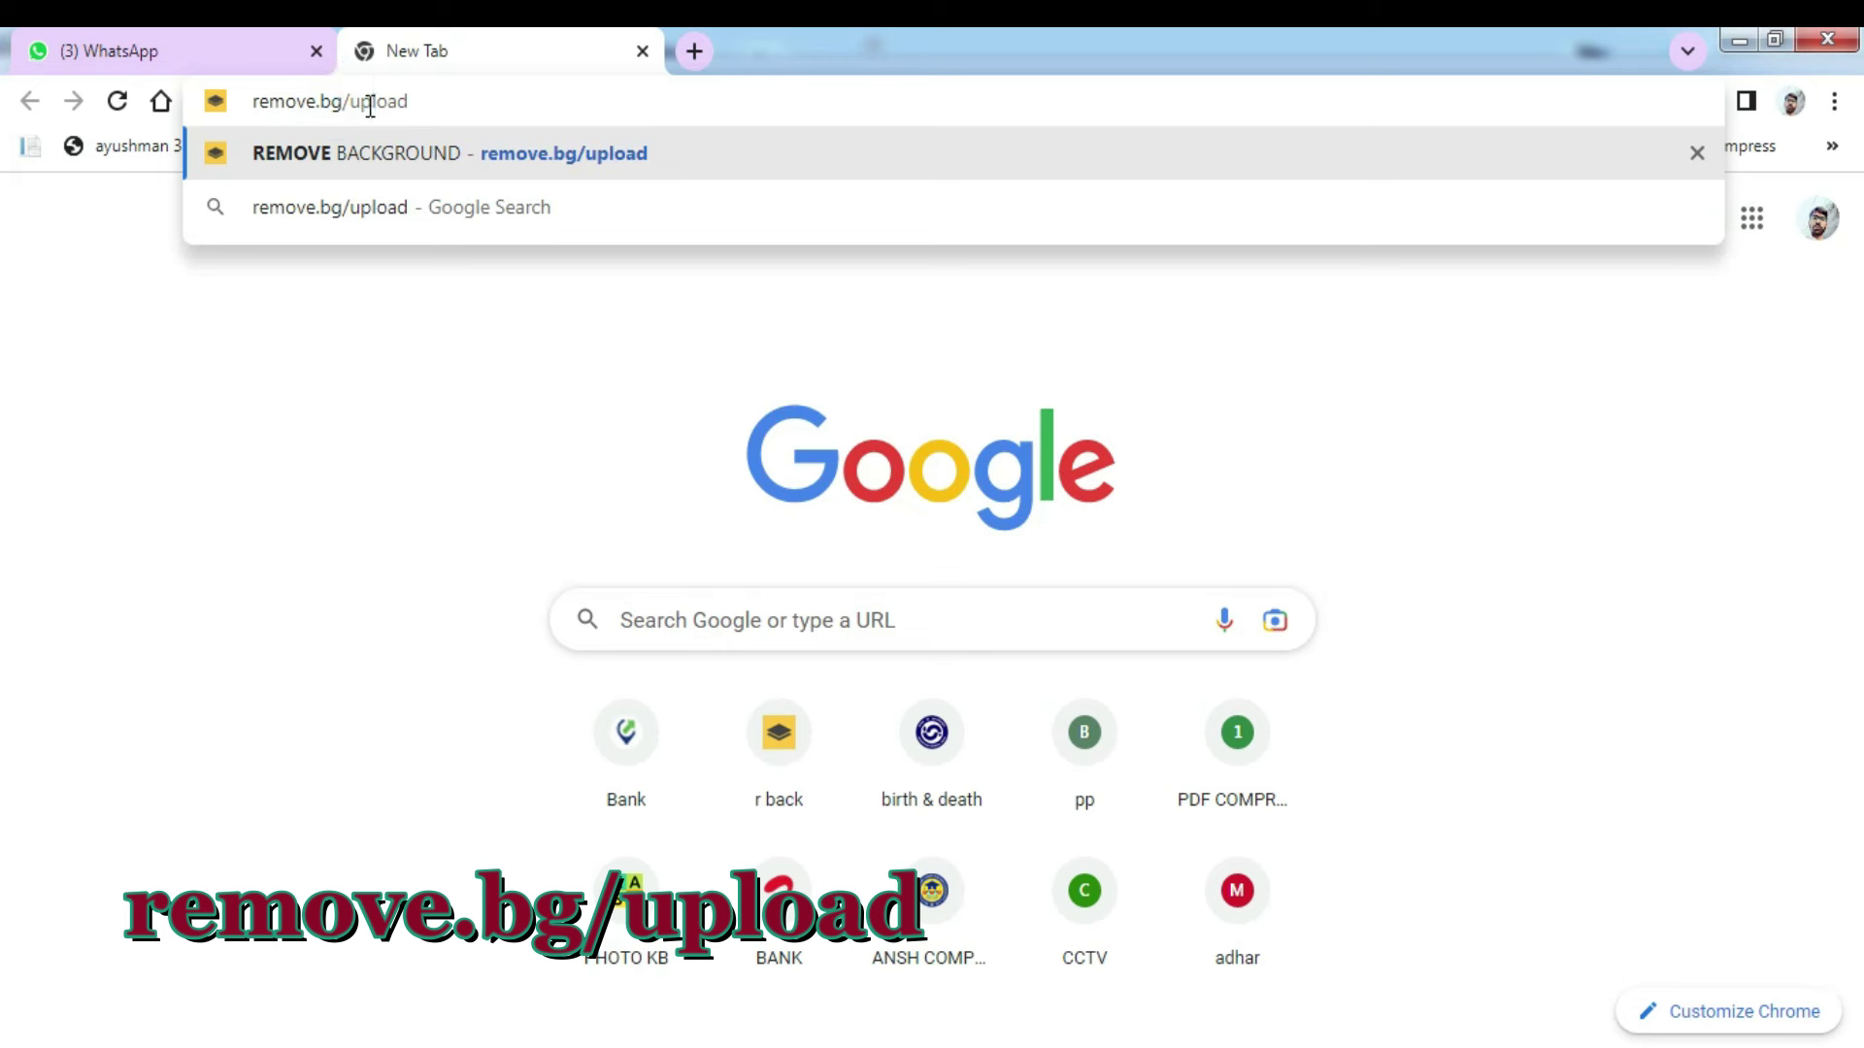
pyautogui.click(417, 101)
pyautogui.press('Return')
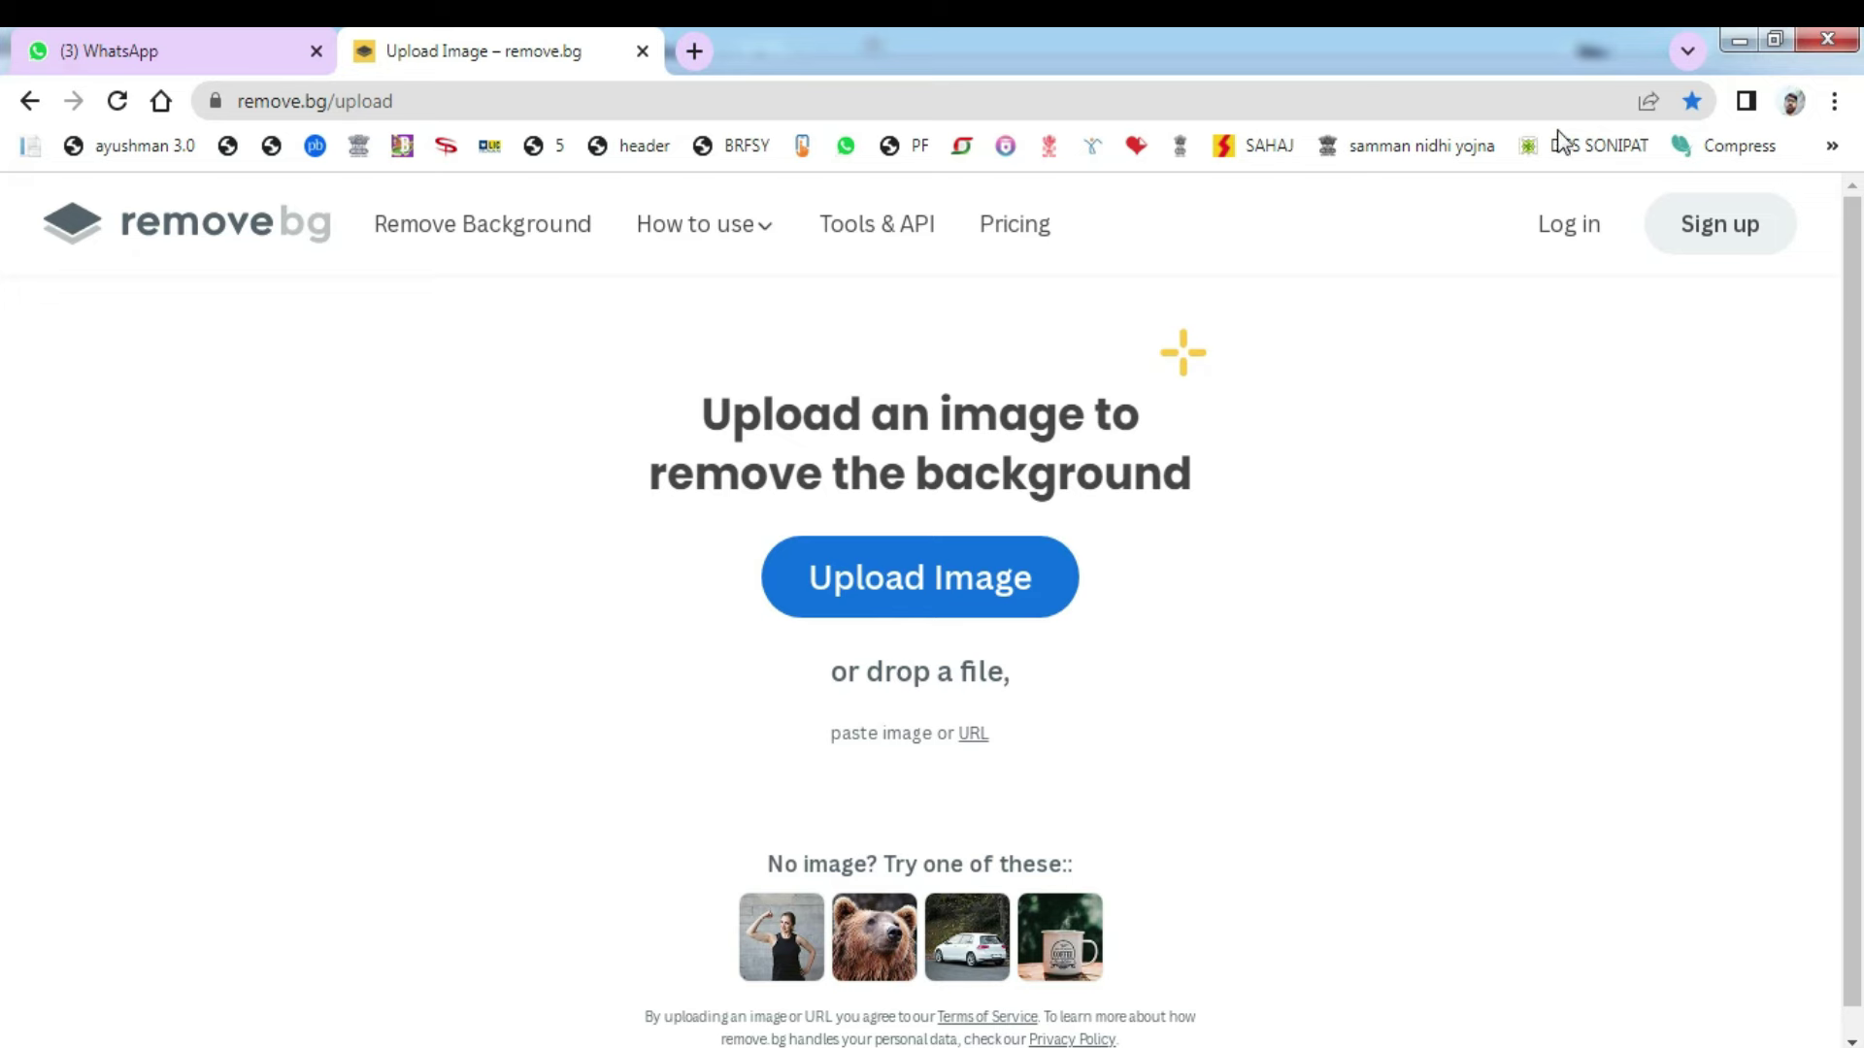
# Step: Upload the original WhatsApp portrait from the desktop to remove.bg
pyautogui.click(1726, 39)
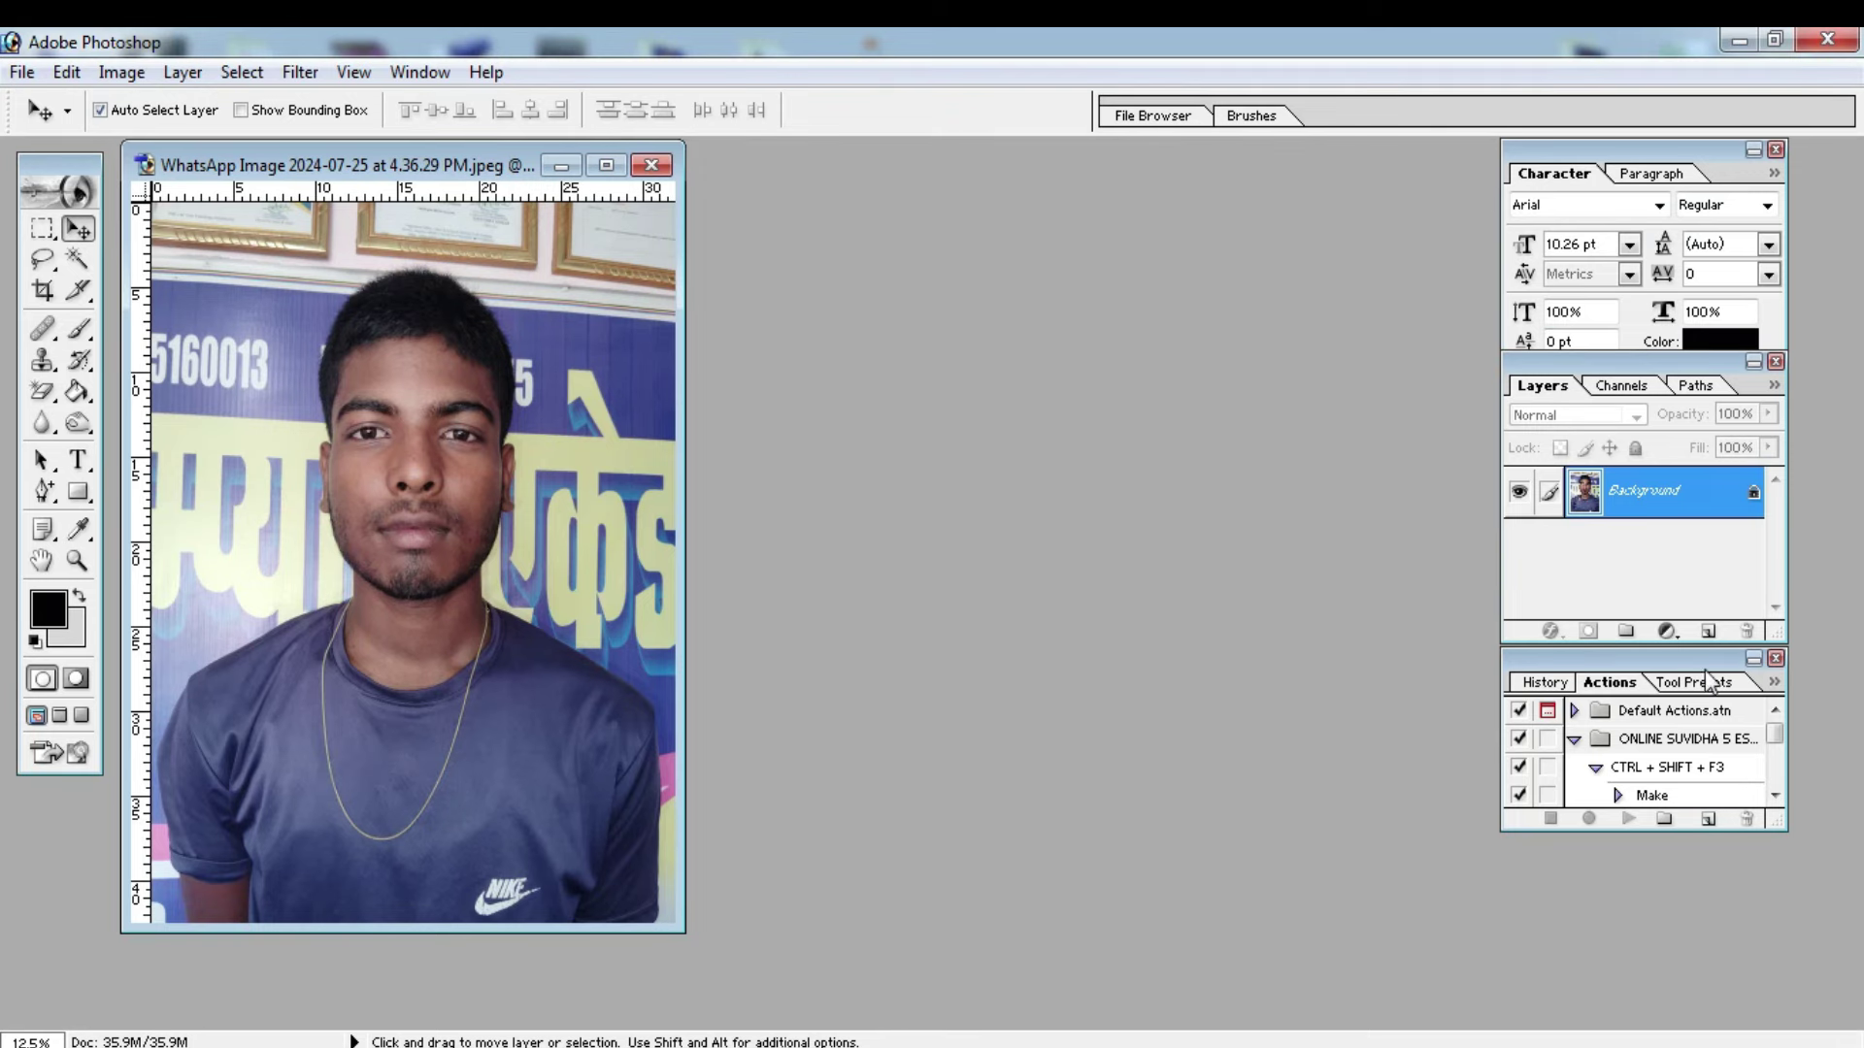
pyautogui.click(1735, 41)
pyautogui.moveTo(769, 986)
pyautogui.mouseDown()
pyautogui.moveTo(1077, 689)
pyautogui.moveTo(209, 1044)
pyautogui.moveTo(963, 645)
pyautogui.mouseUp()
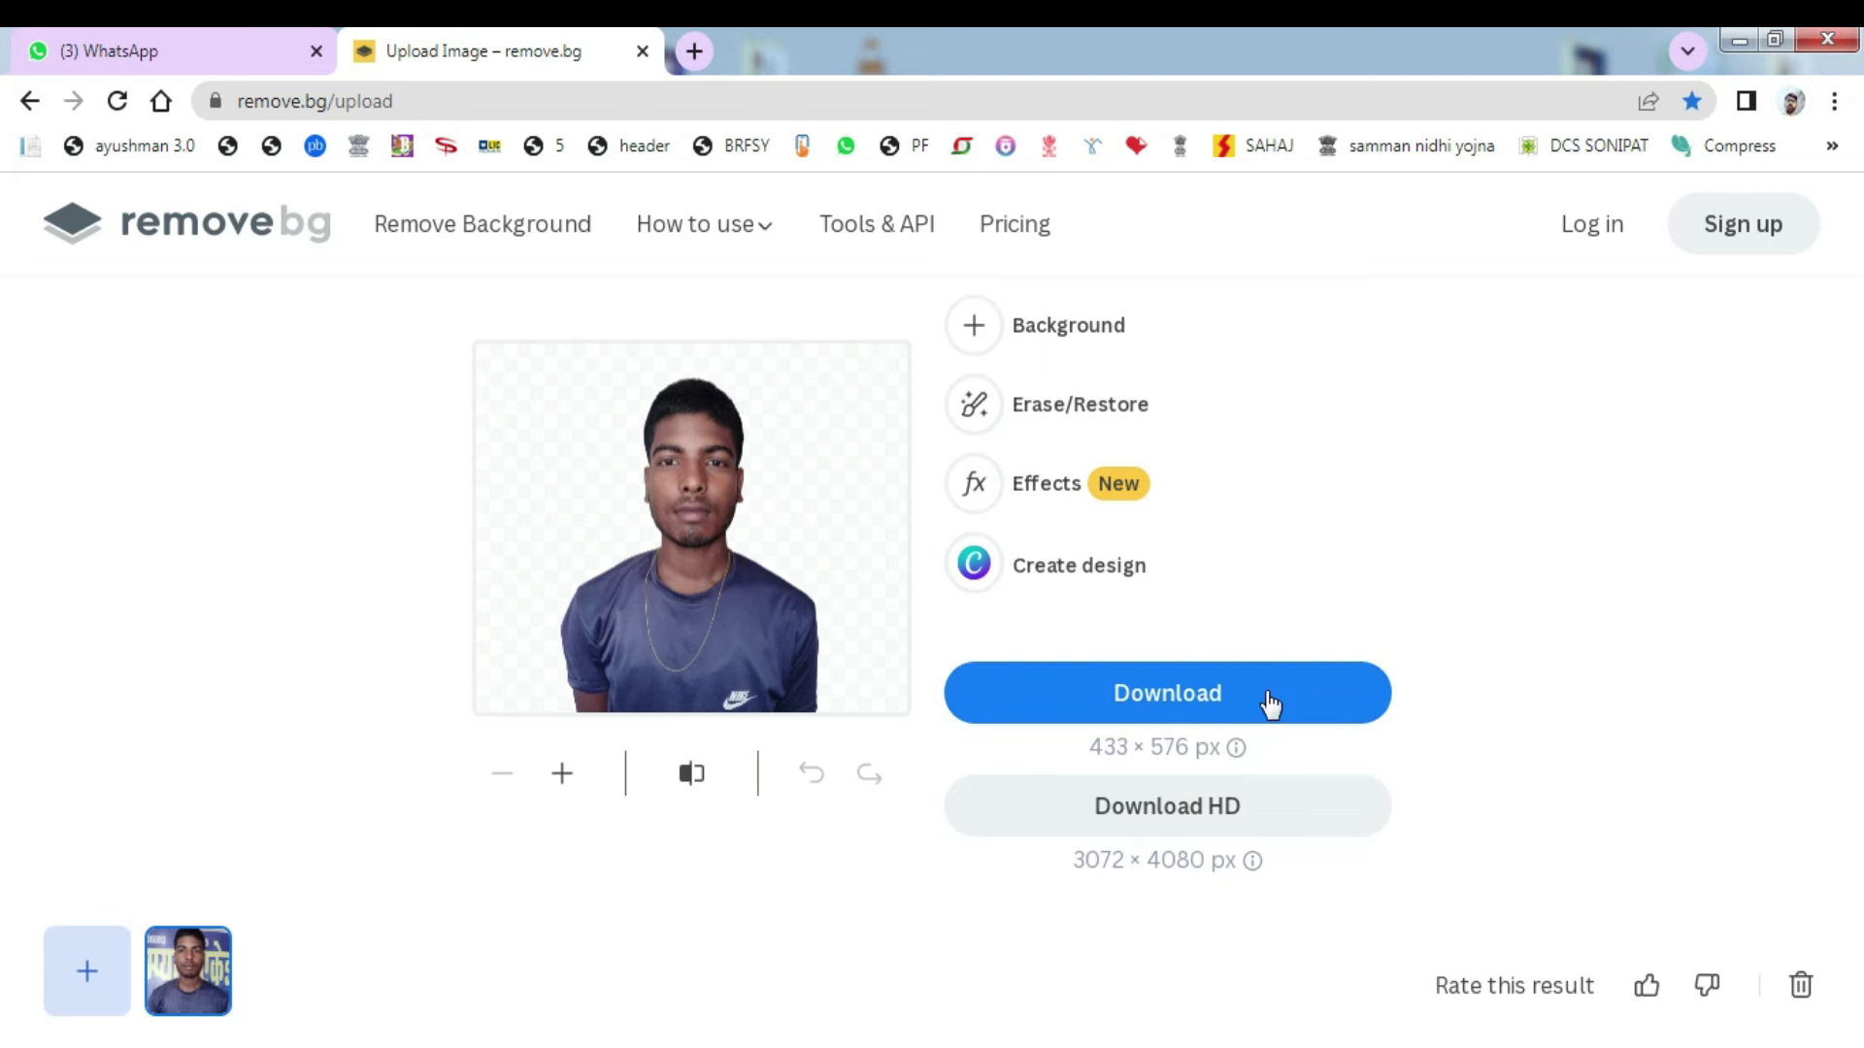
# Step: Save the background-free PNG from remove.bg to the Desktop
pyautogui.click(1154, 693)
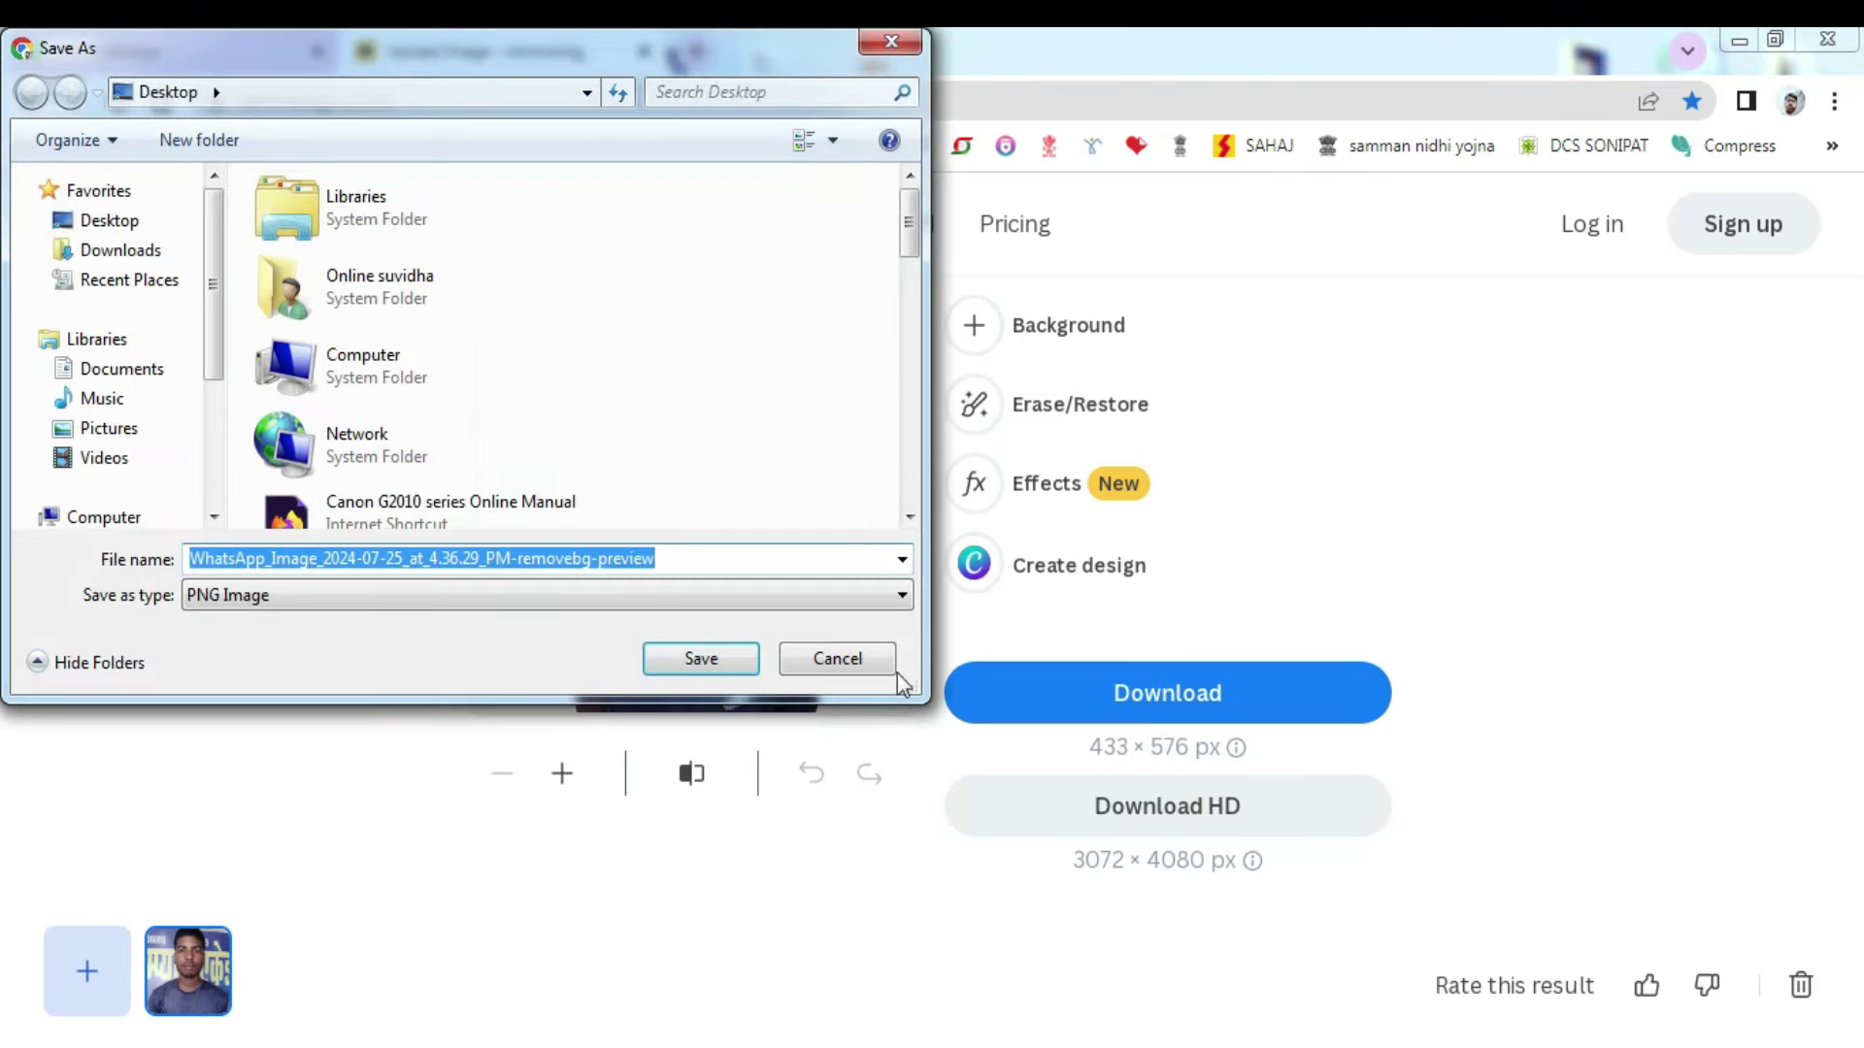
pyautogui.click(155, 230)
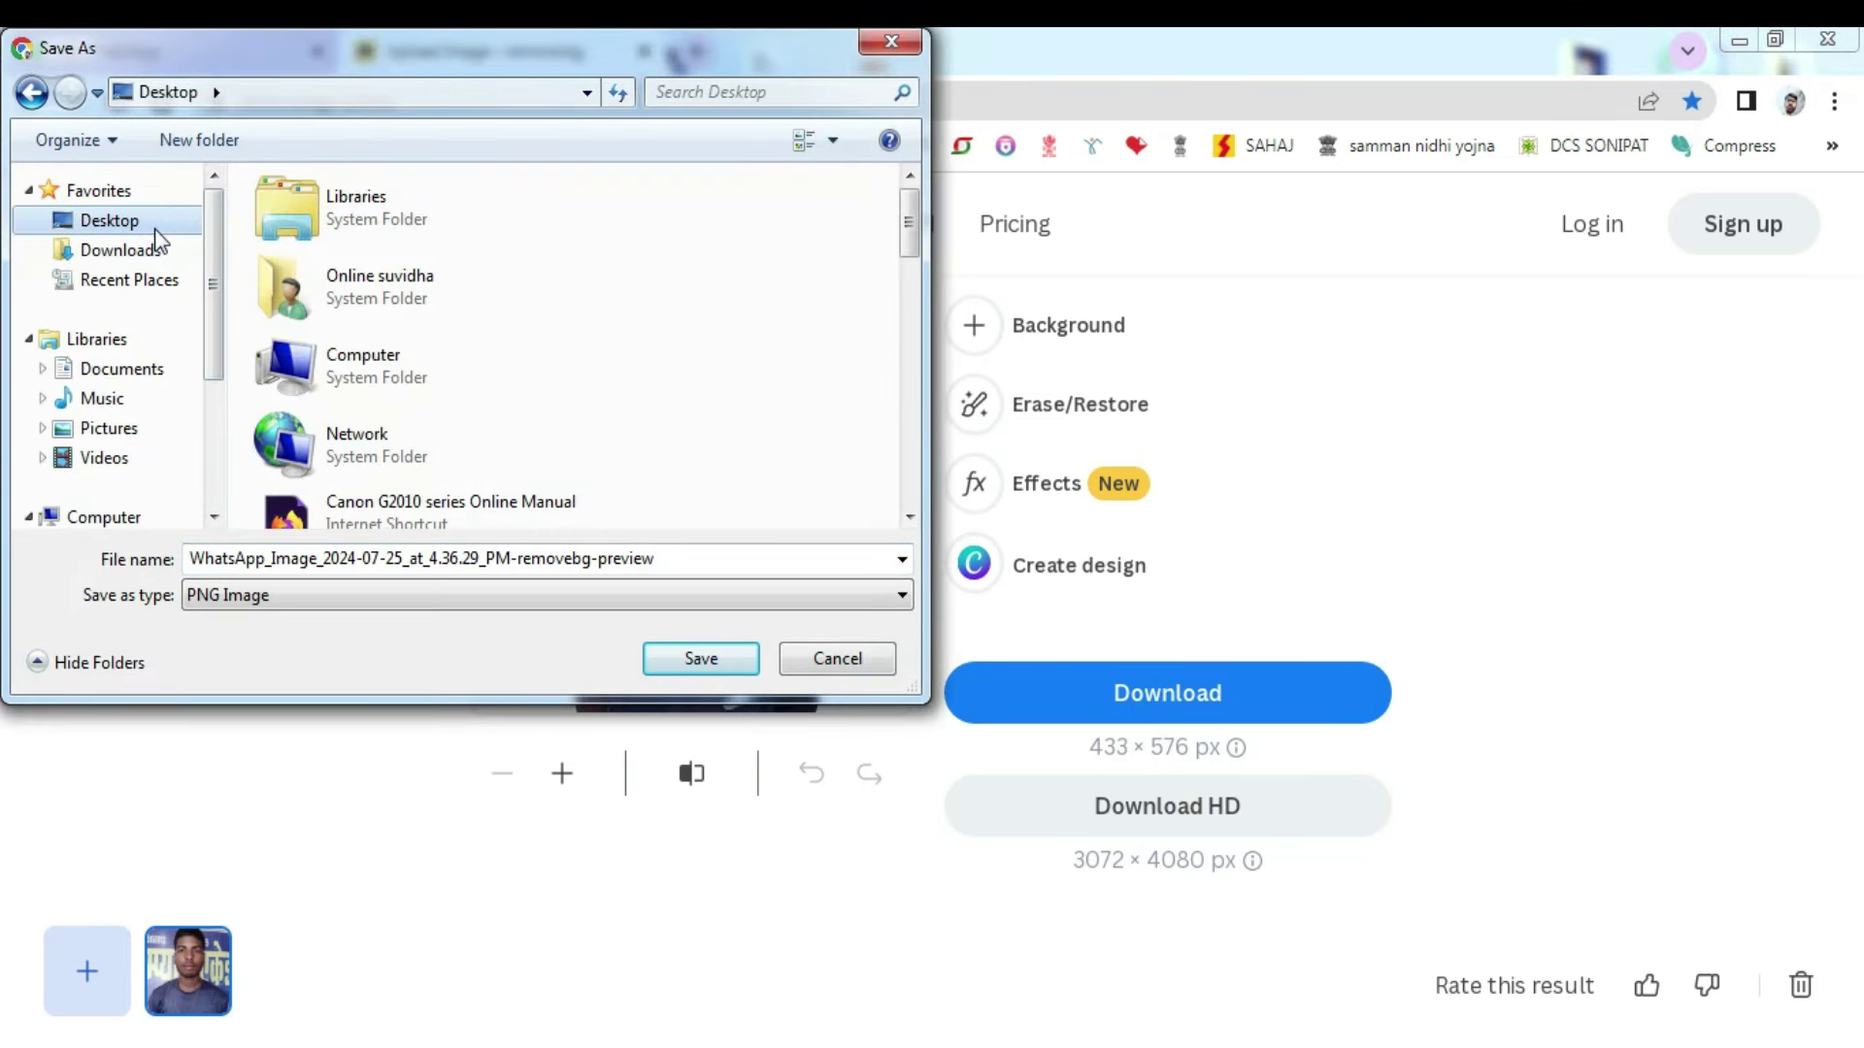
pyautogui.click(707, 658)
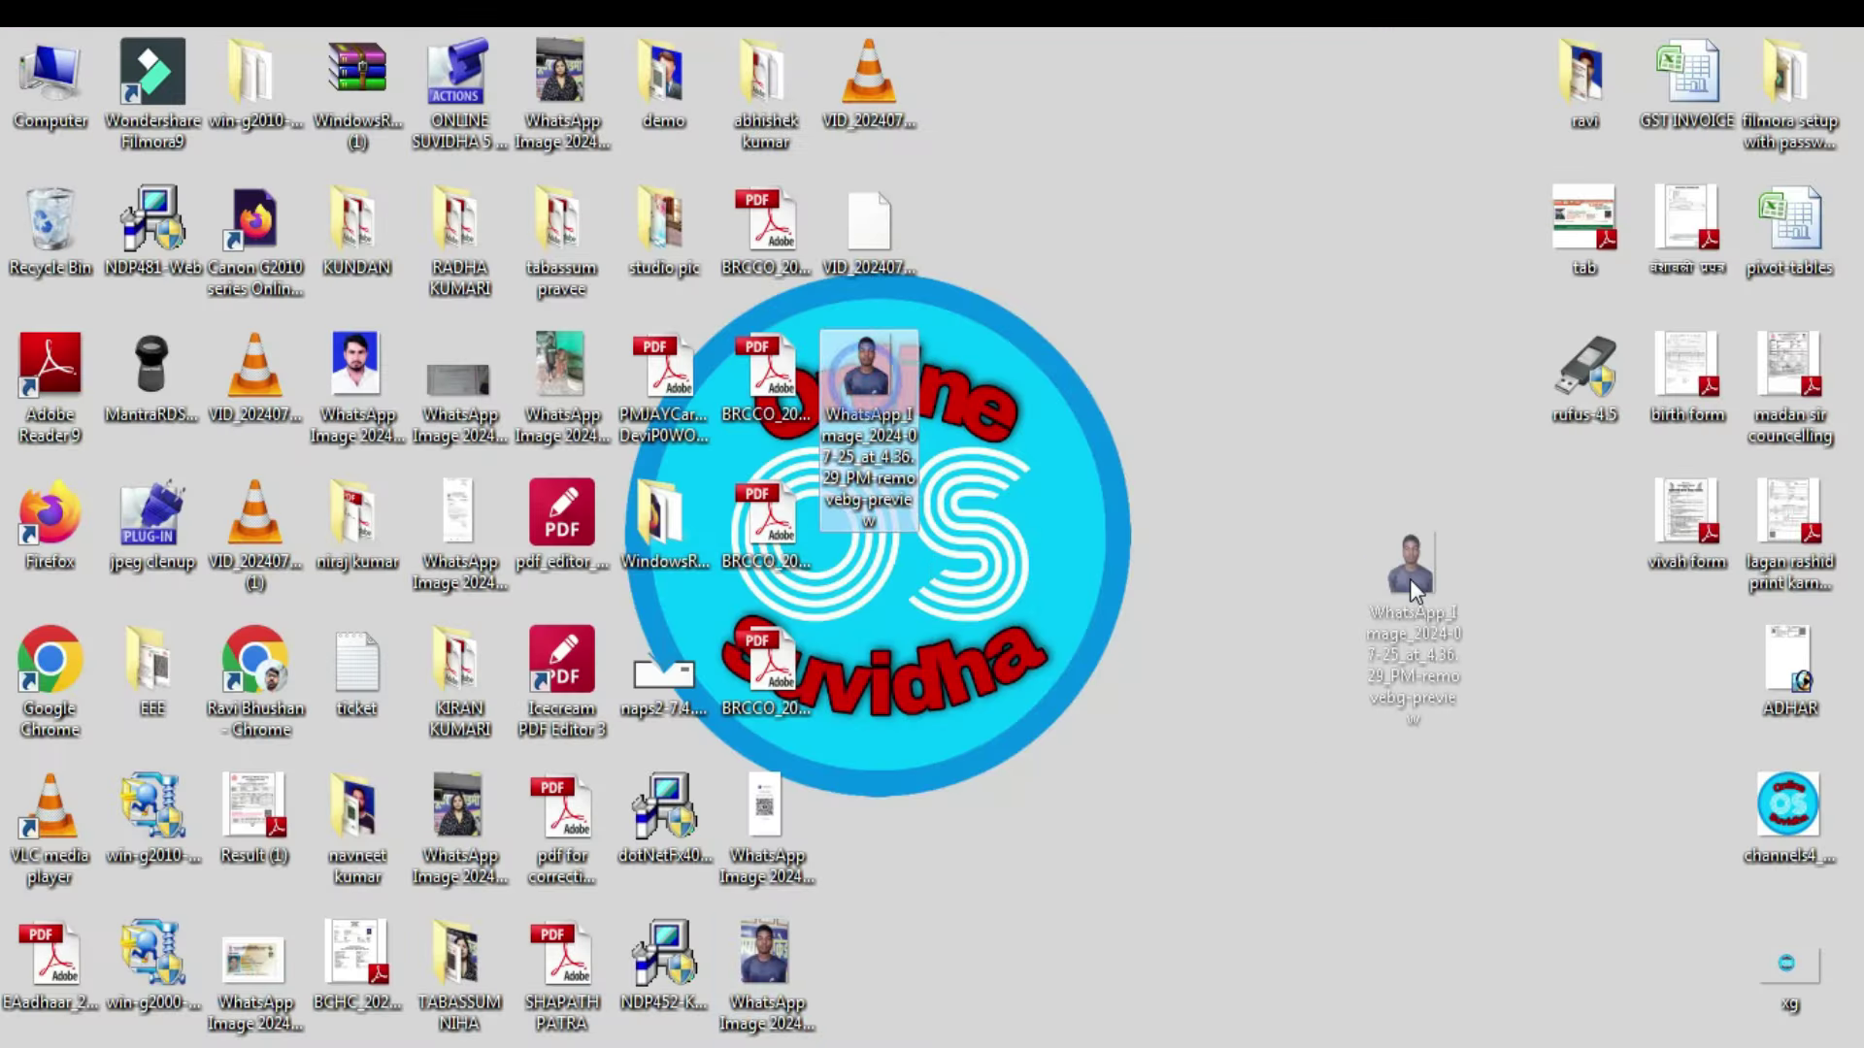
# Step: Open the background-free PNG in Photoshop, close the original JPEG, and zoom out to fit
pyautogui.moveTo(865, 381); pyautogui.dragTo(1410, 579)
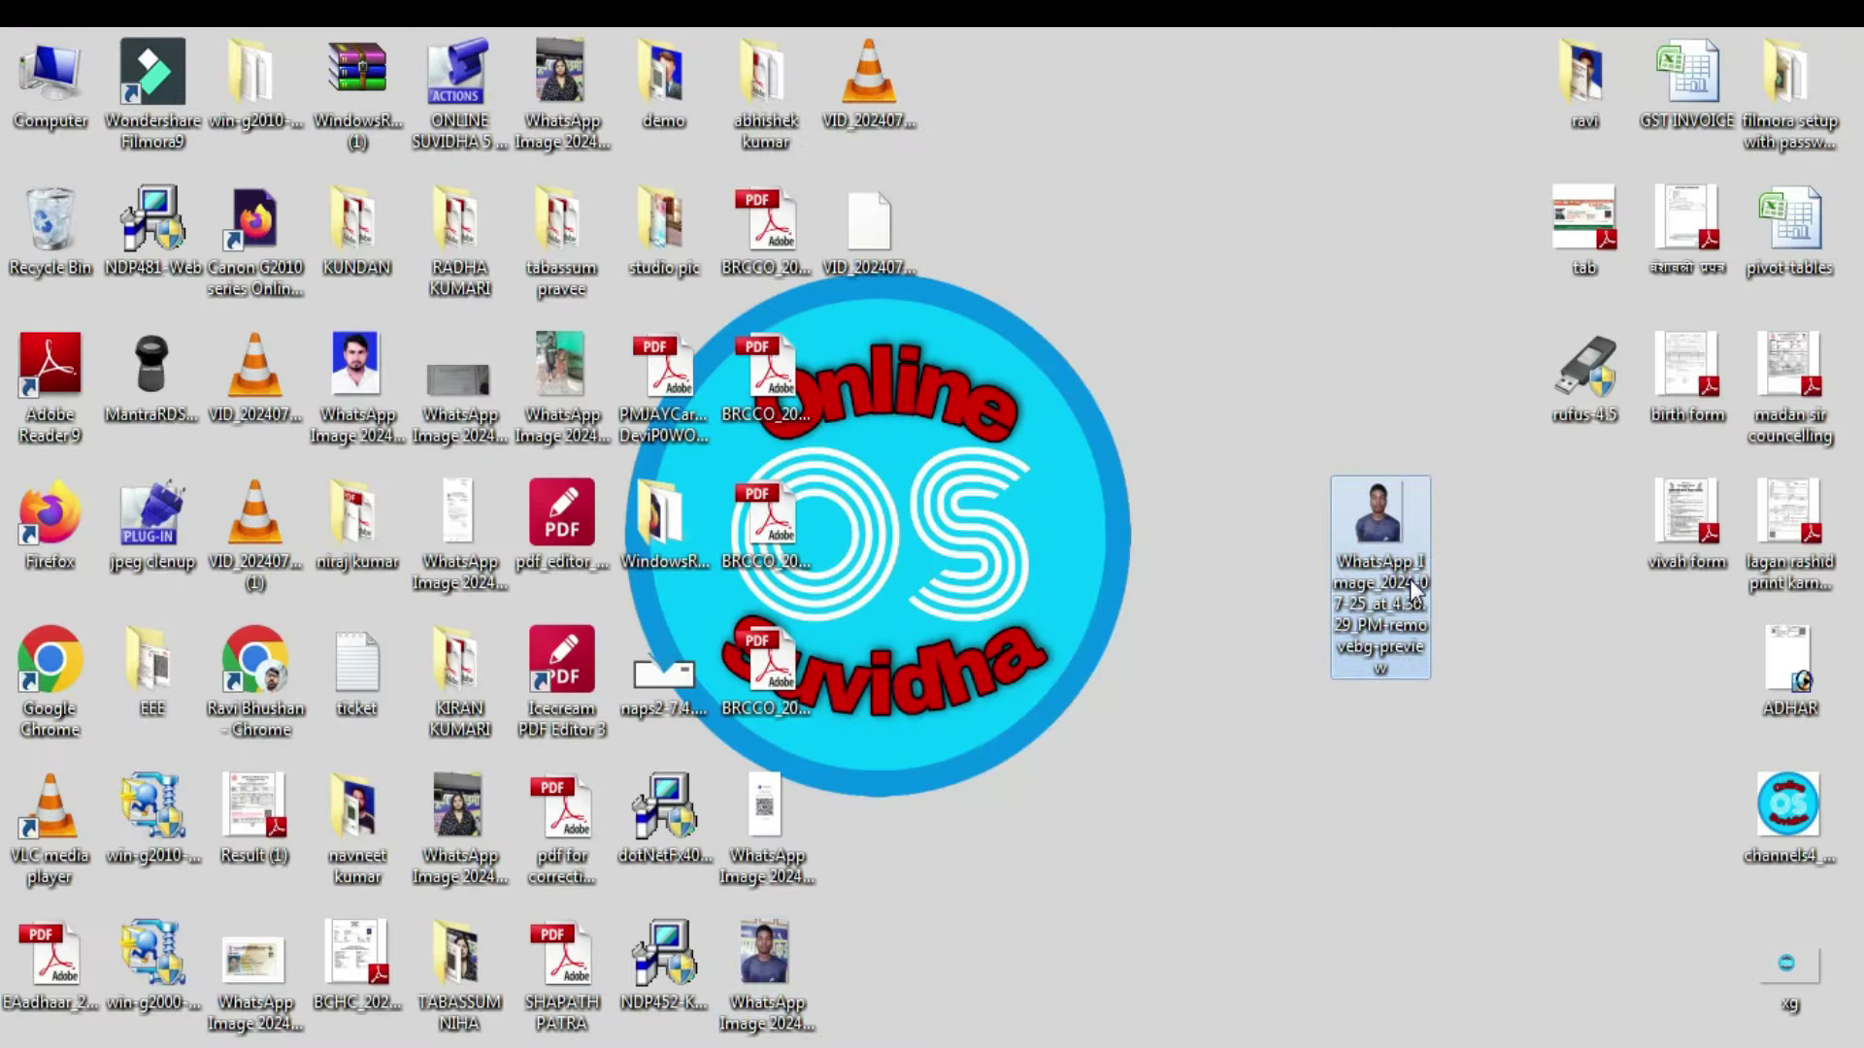
pyautogui.moveTo(1377, 513)
pyautogui.moveTo(1377, 512)
pyautogui.mouseDown()
pyautogui.moveTo(398, 1046)
pyautogui.moveTo(528, 608)
pyautogui.mouseUp()
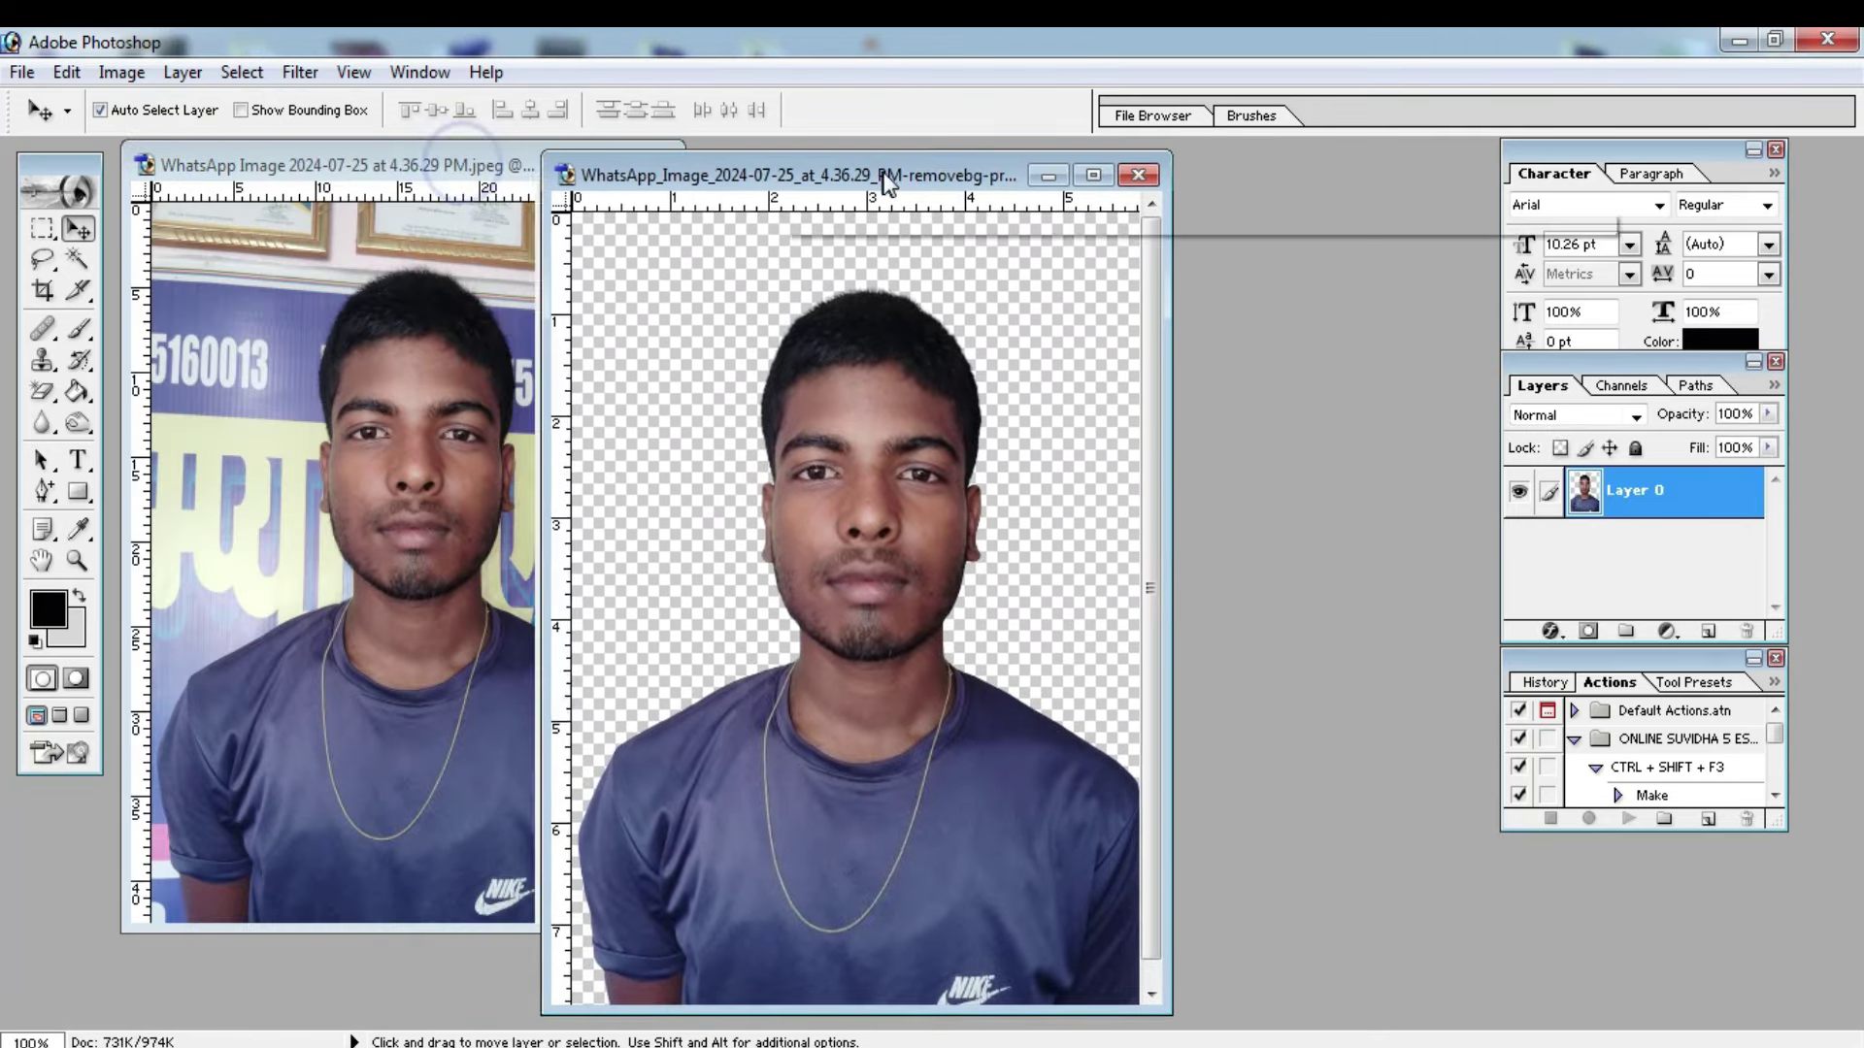
pyautogui.moveTo(463, 165); pyautogui.dragTo(912, 171)
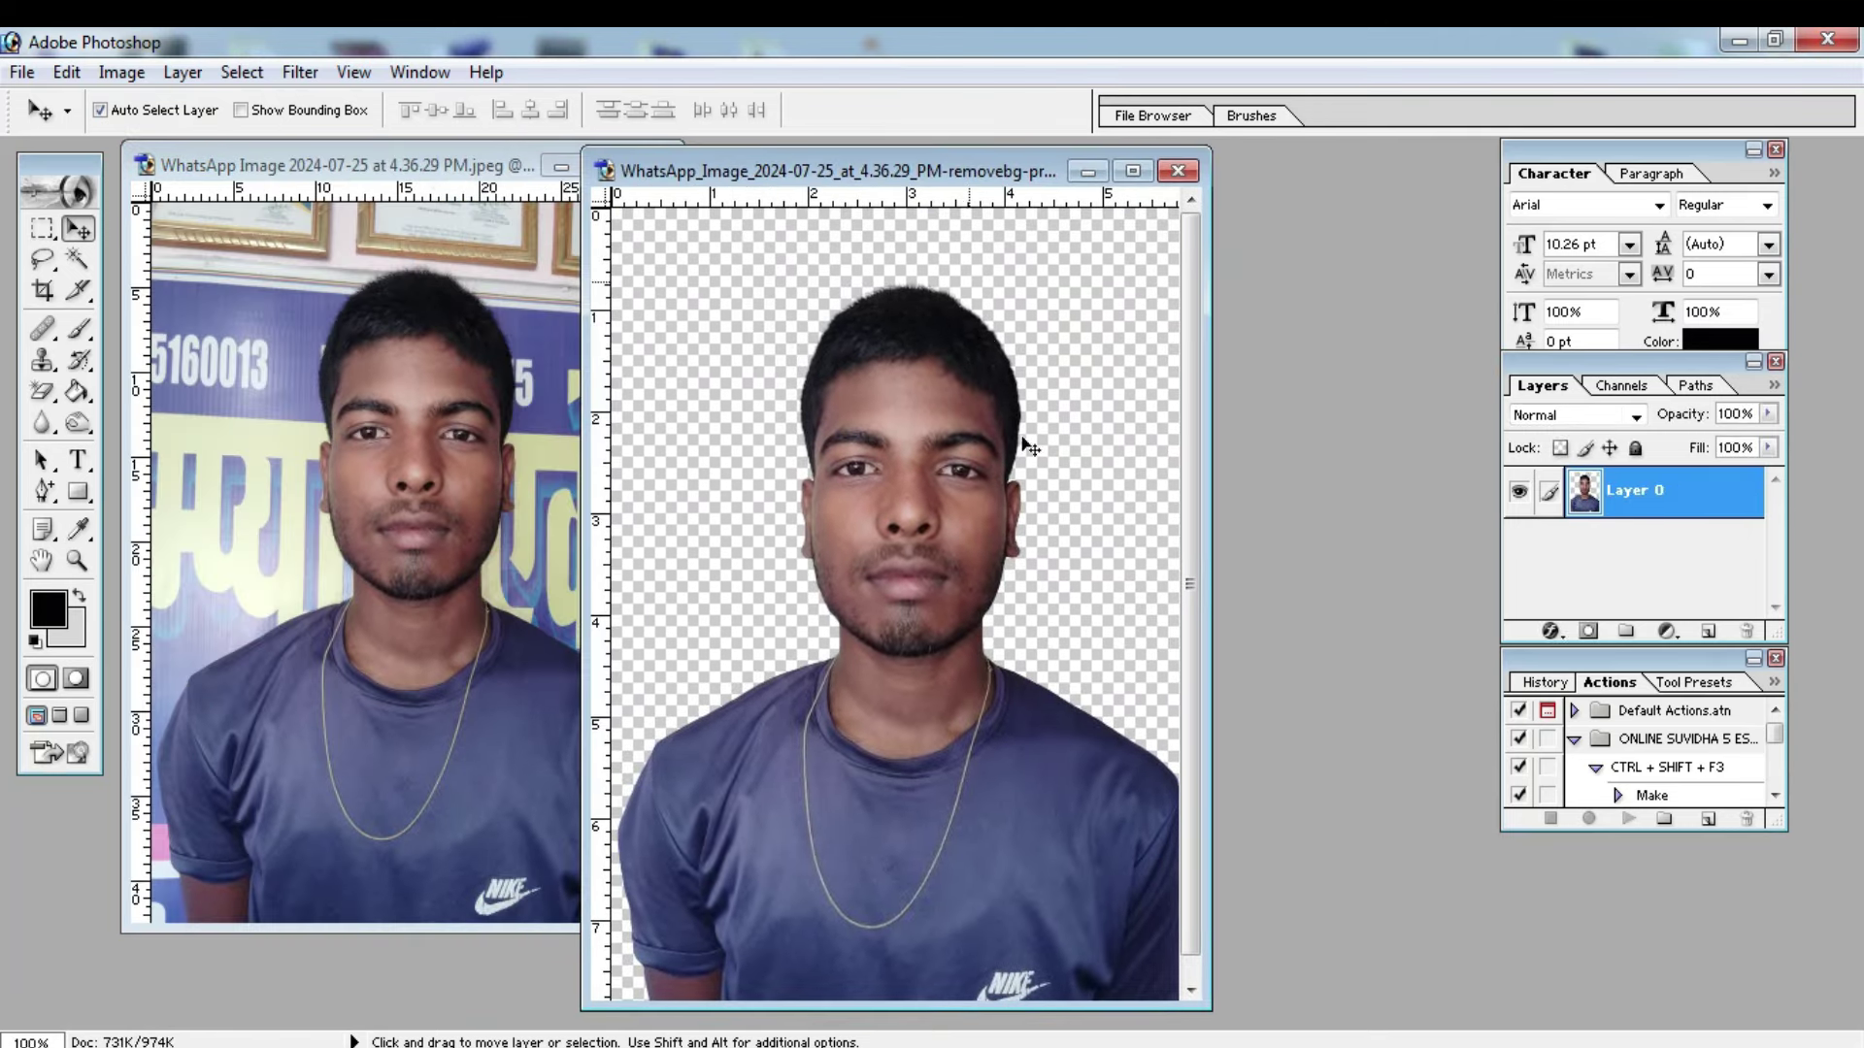
pyautogui.click(529, 434)
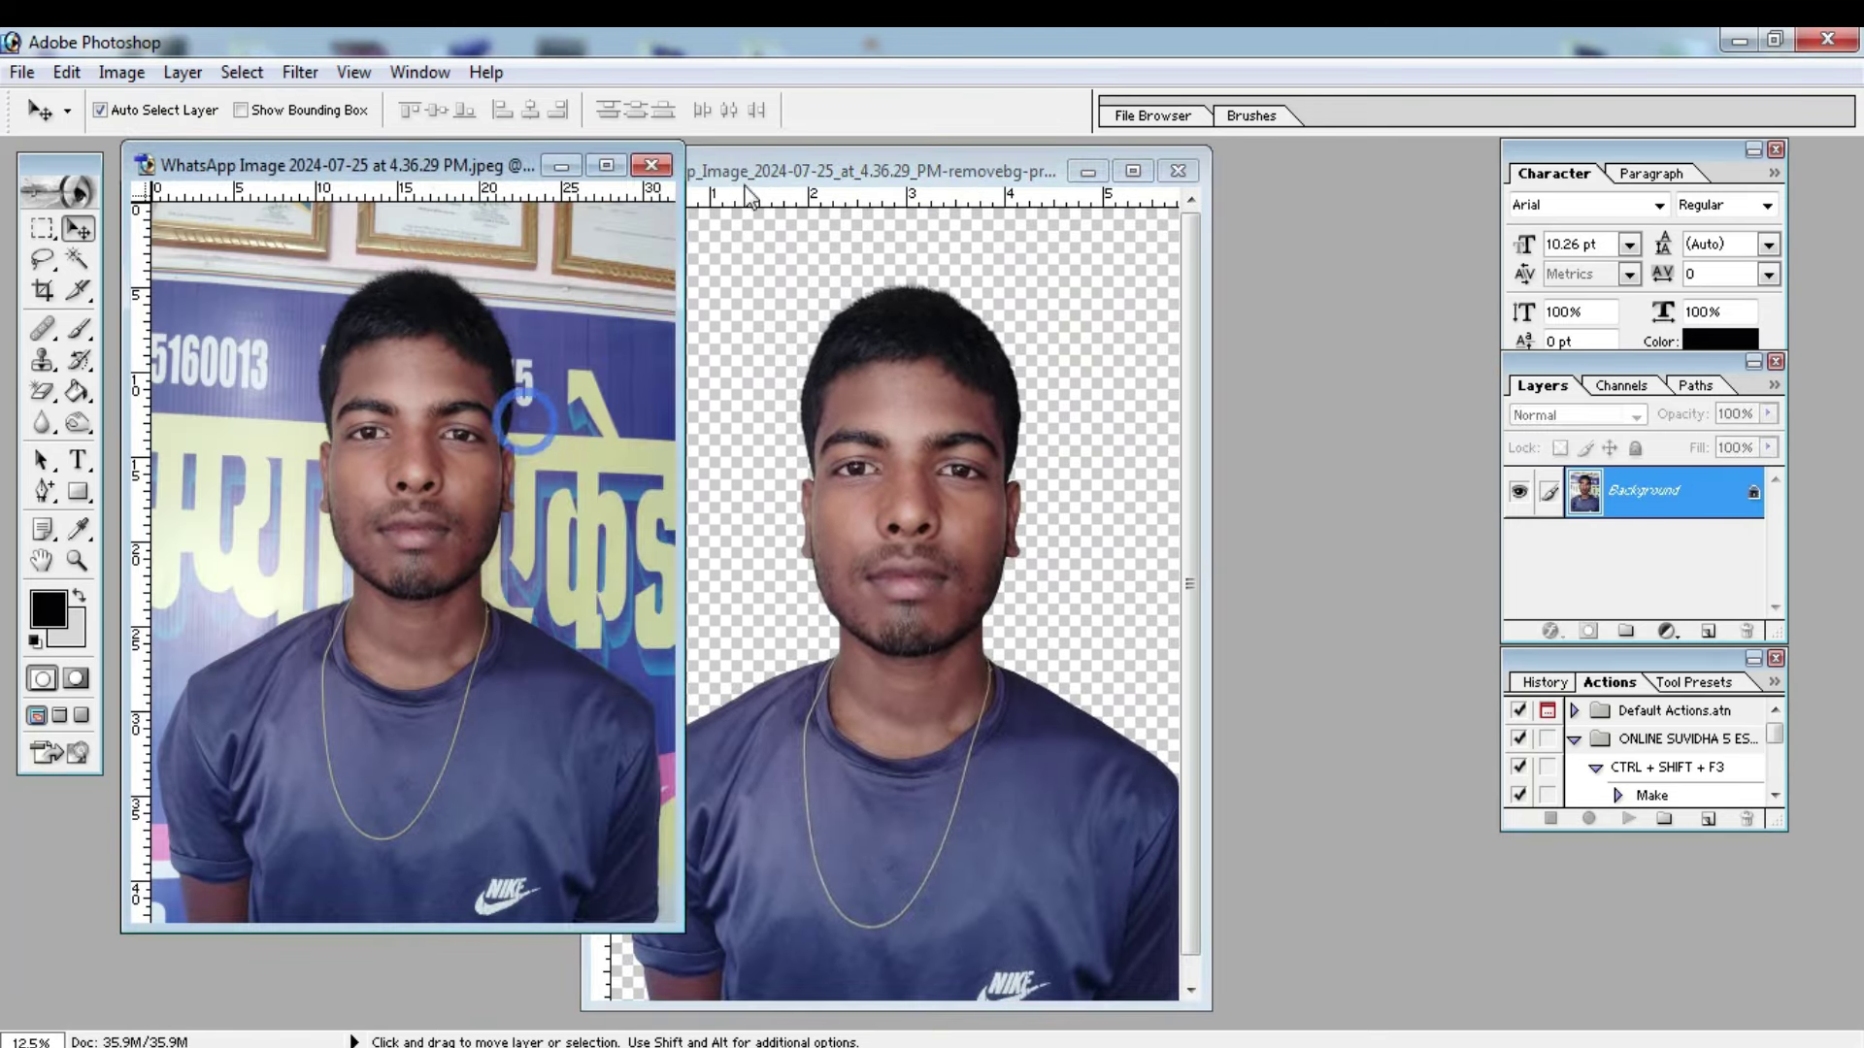
pyautogui.click(667, 171)
pyautogui.moveTo(866, 170); pyautogui.dragTo(670, 158)
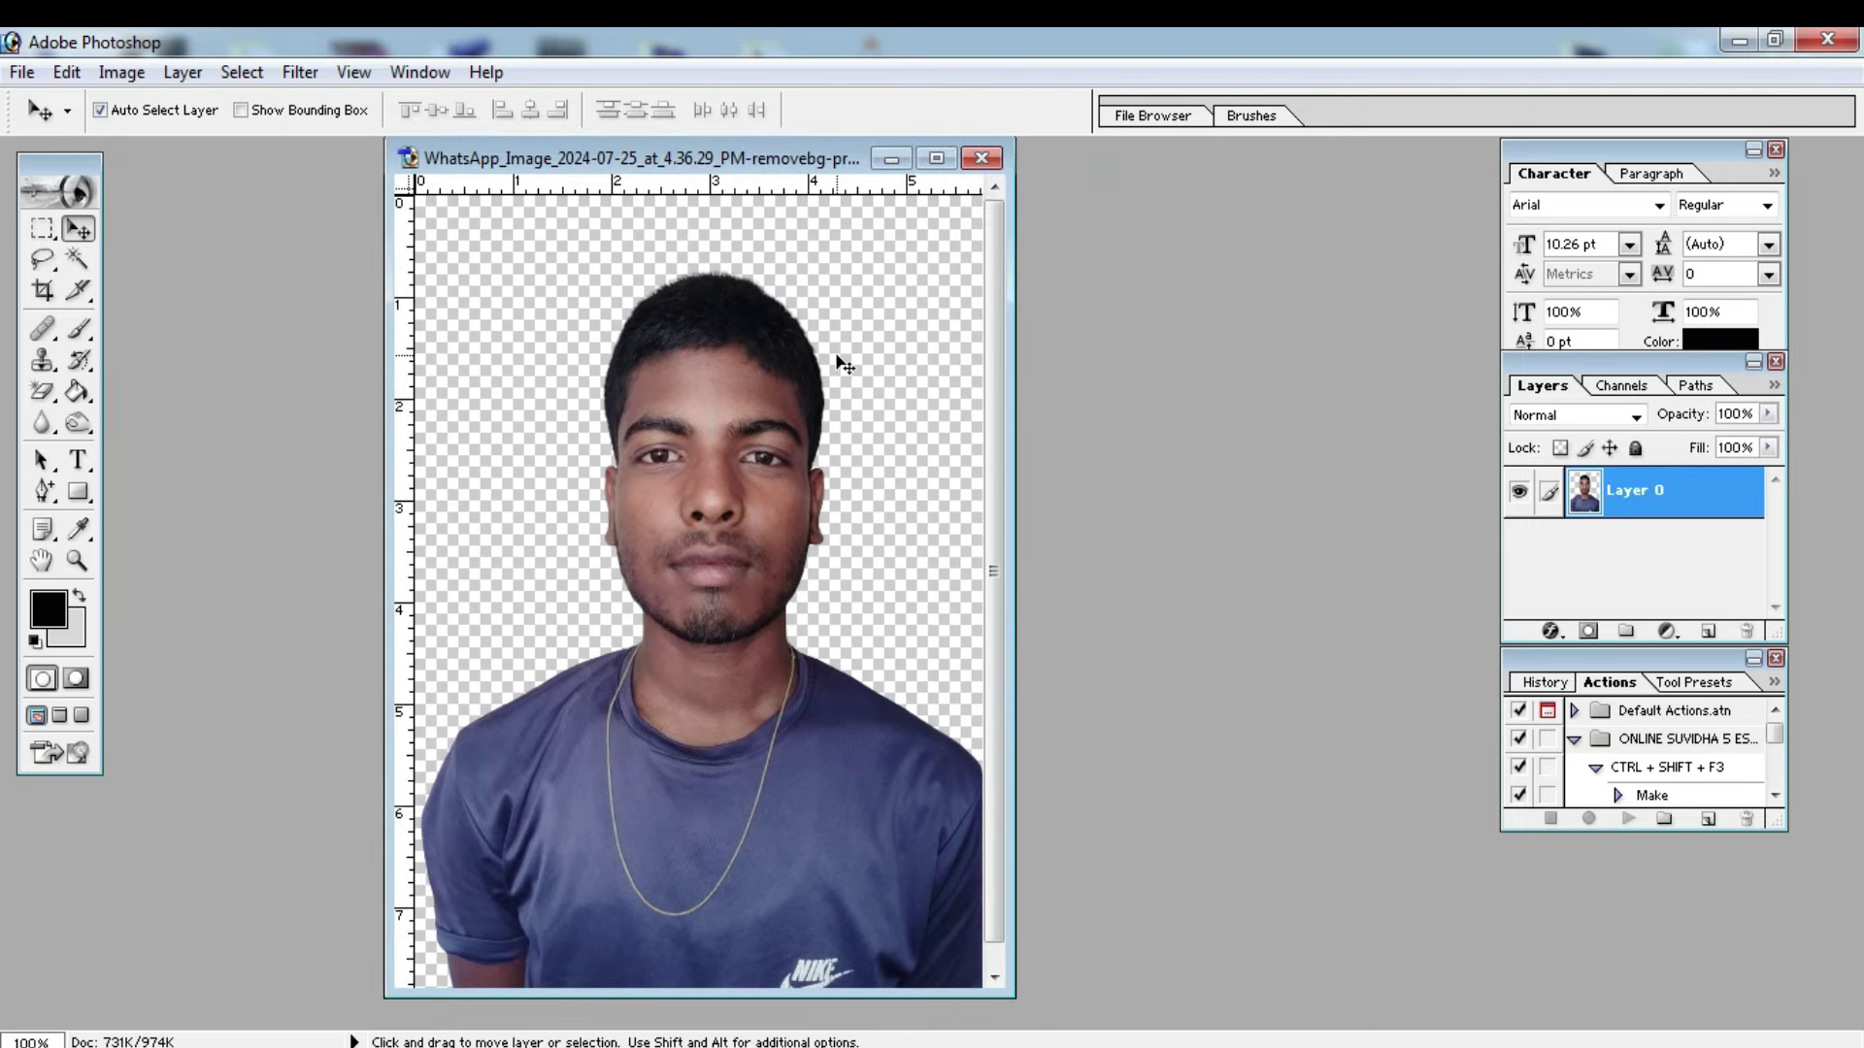
pyautogui.hotkey('ctrl', '-')
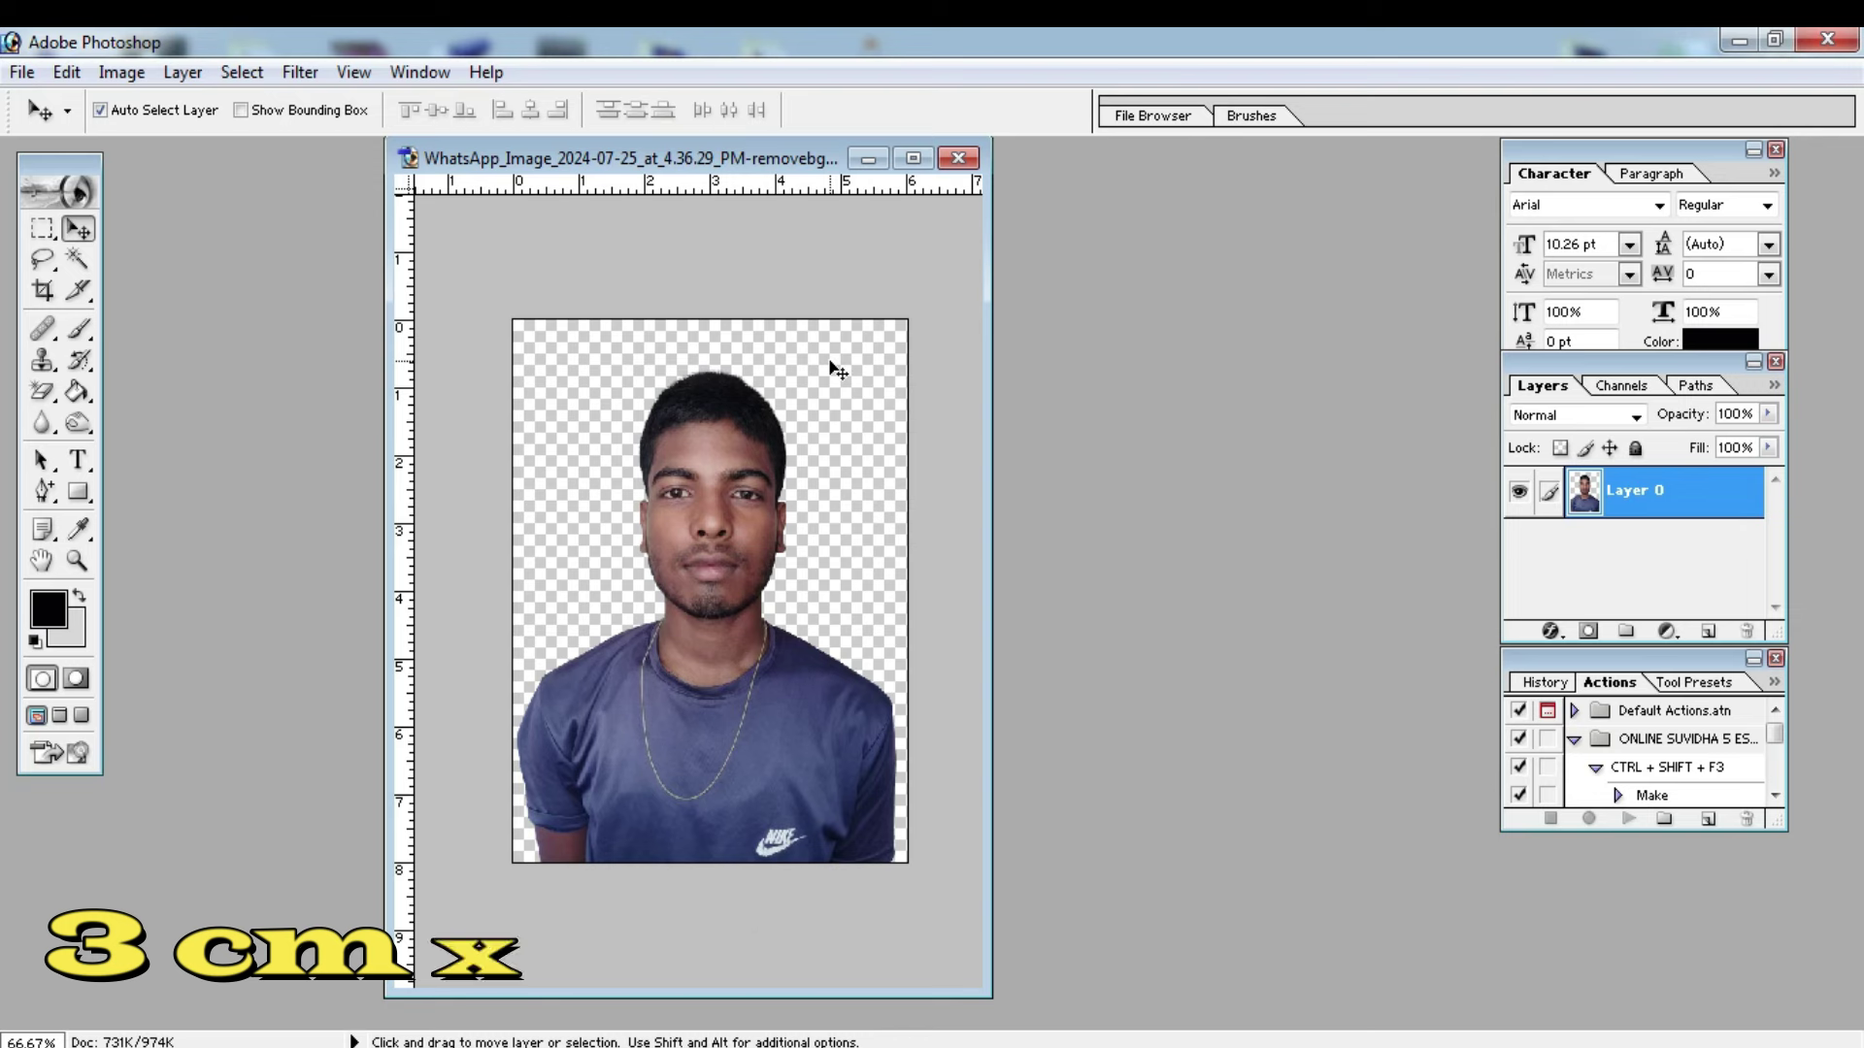
# Step: Crop the portrait to 3 cm × 4 cm at 300 px/inch, framed from hair to chest
pyautogui.click(43, 290)
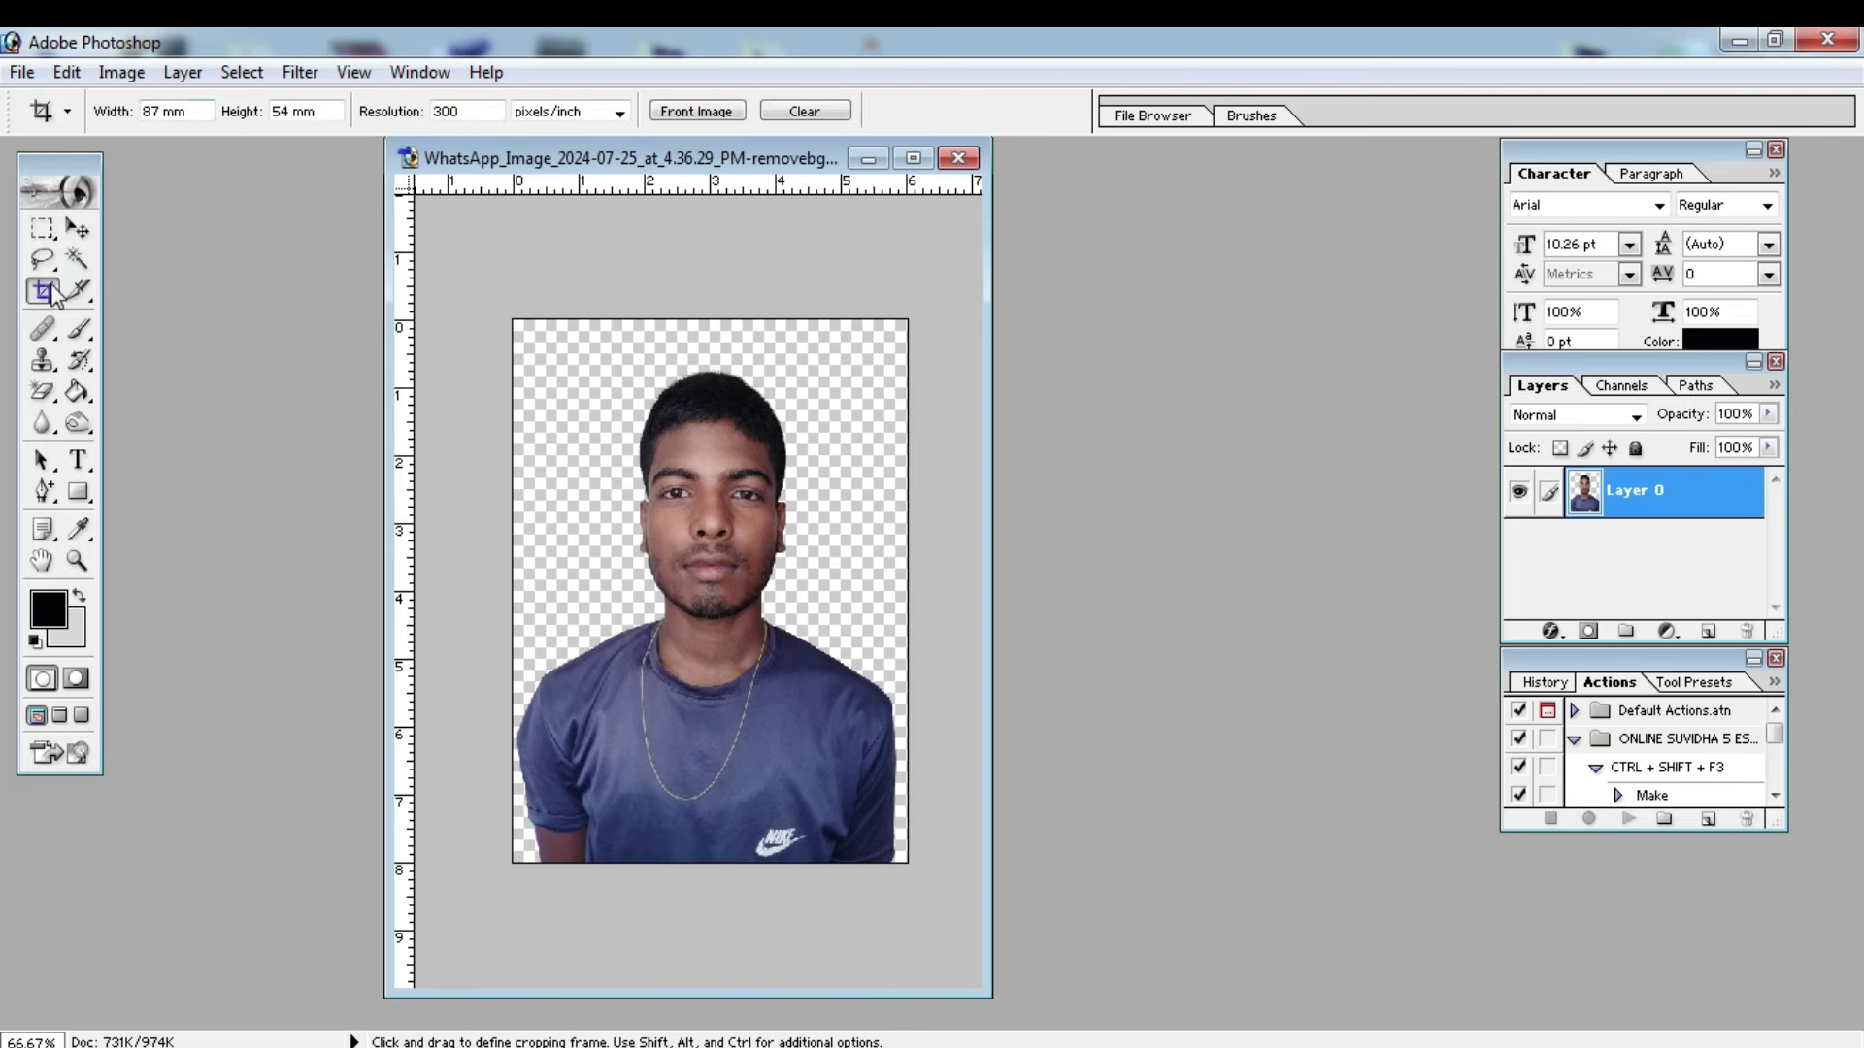
pyautogui.doubleClick(165, 111)
pyautogui.write('3c')
pyautogui.press('Tab')
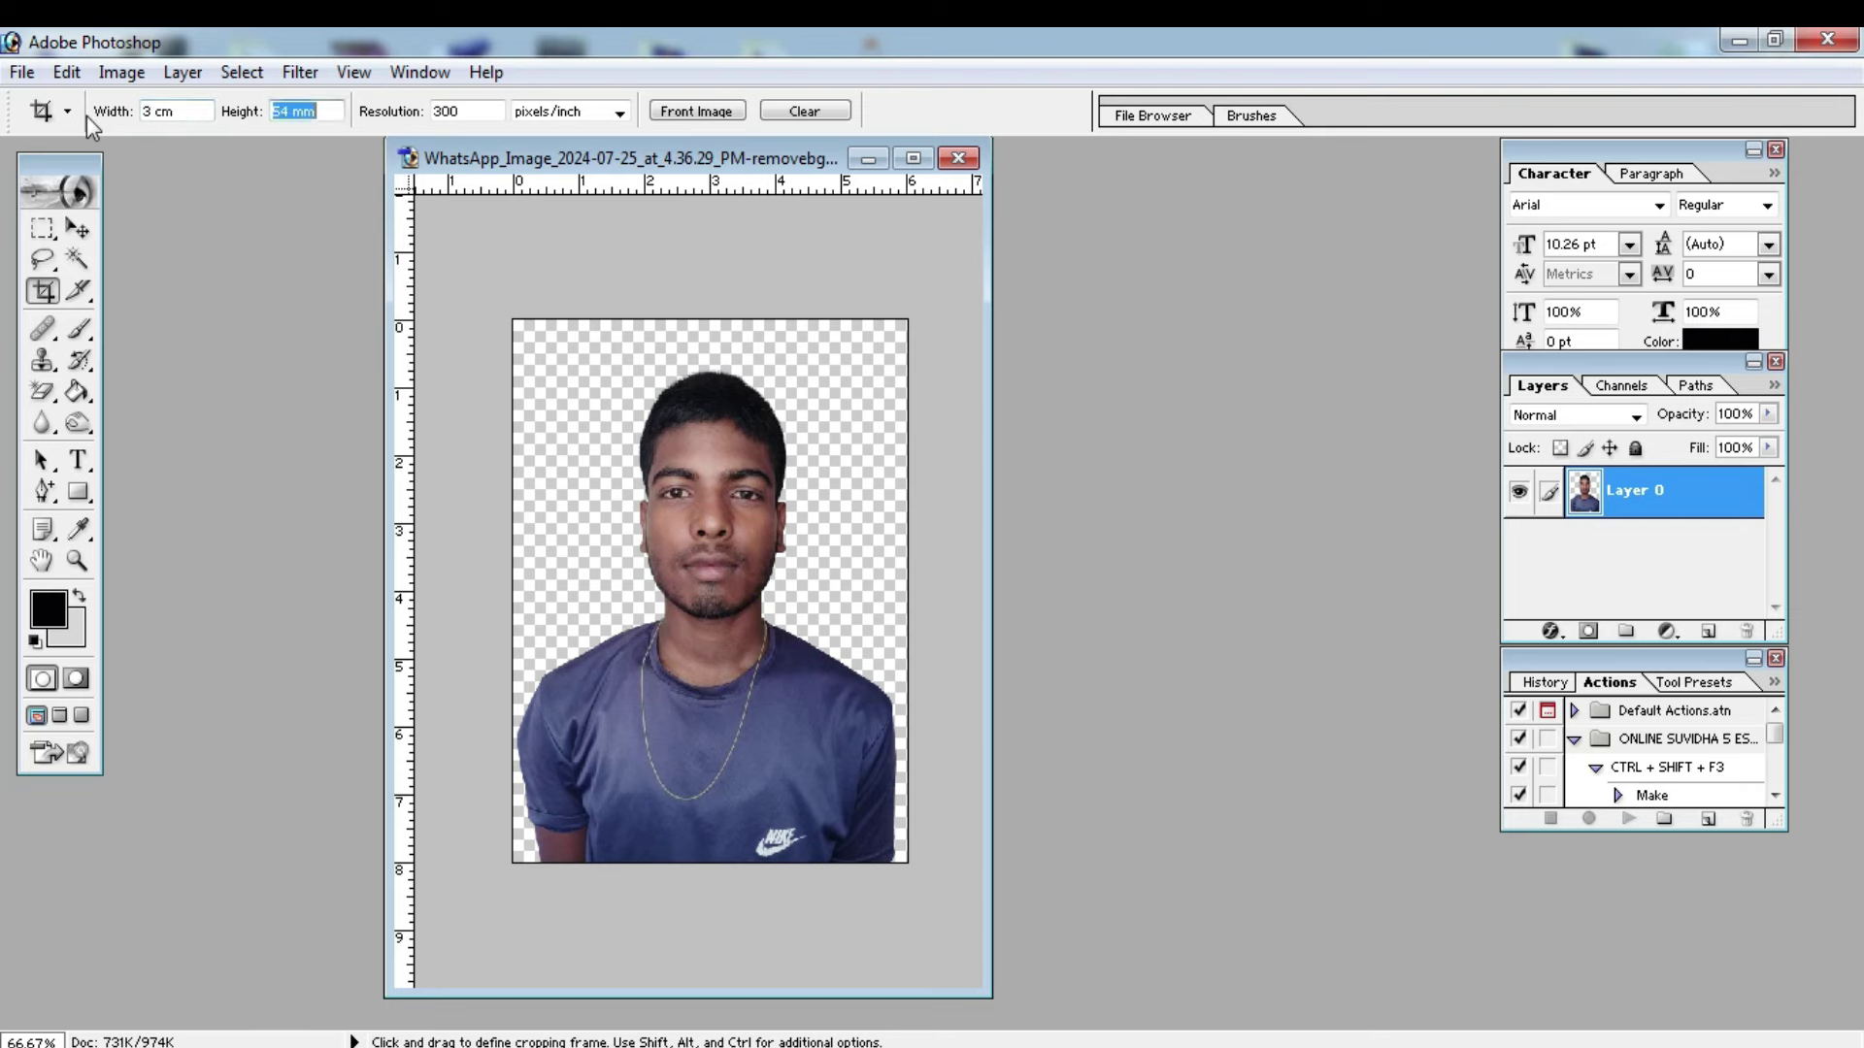
pyautogui.write('4')
pyautogui.press('Tab')
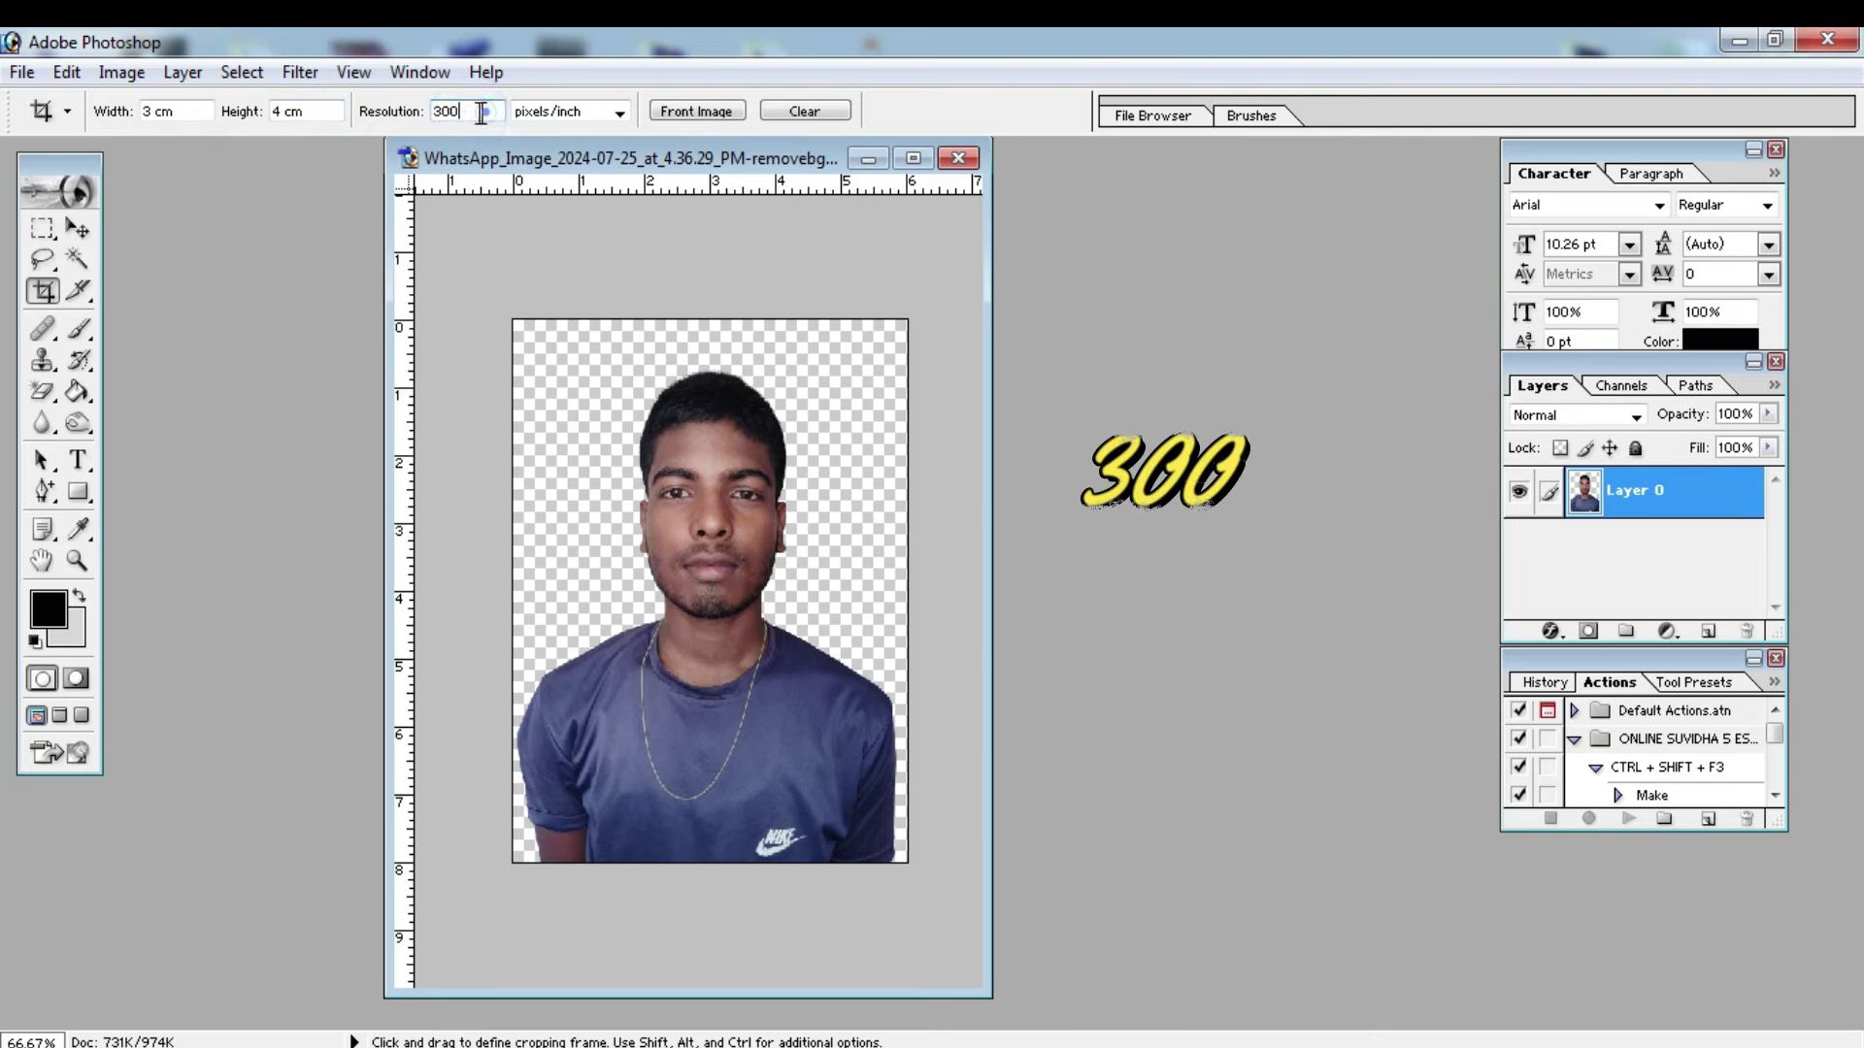
pyautogui.write('3')
pyautogui.moveTo(557, 326); pyautogui.dragTo(804, 637)
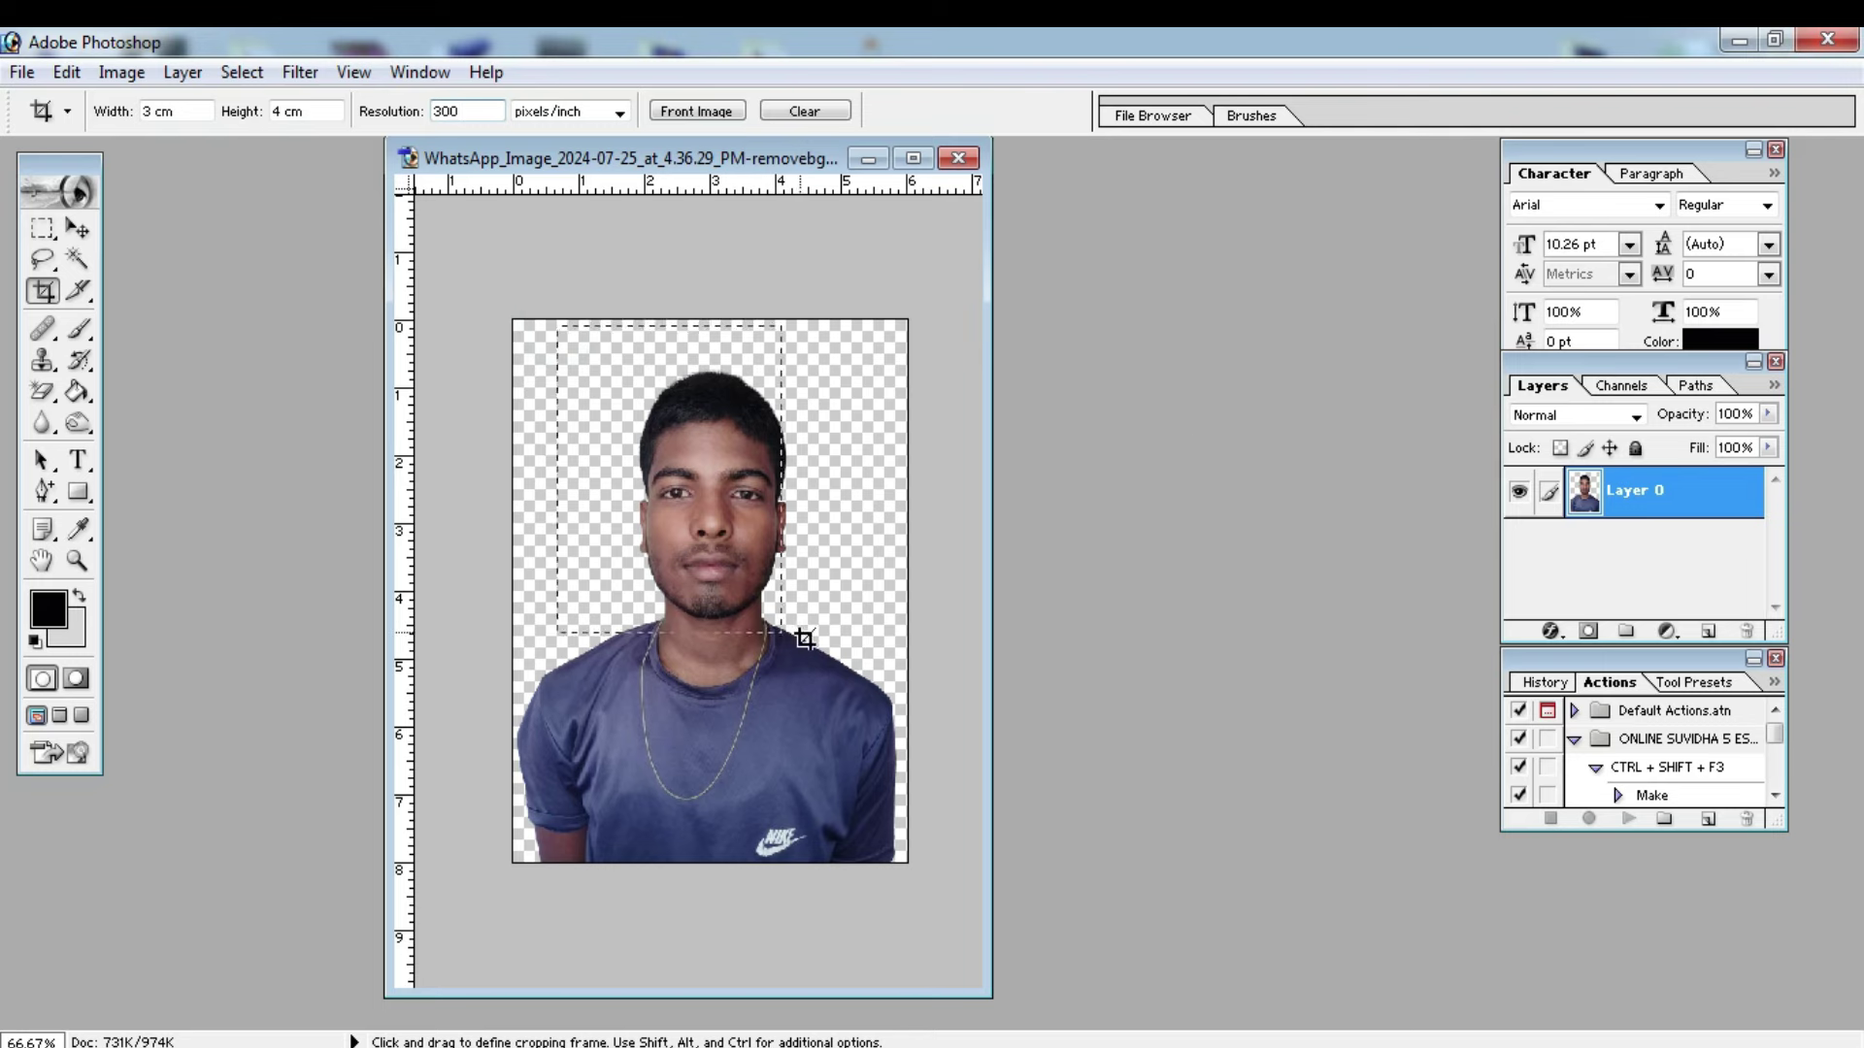
pyautogui.moveTo(804, 638)
pyautogui.mouseDown()
pyautogui.moveTo(901, 767)
pyautogui.moveTo(821, 724)
pyautogui.mouseUp()
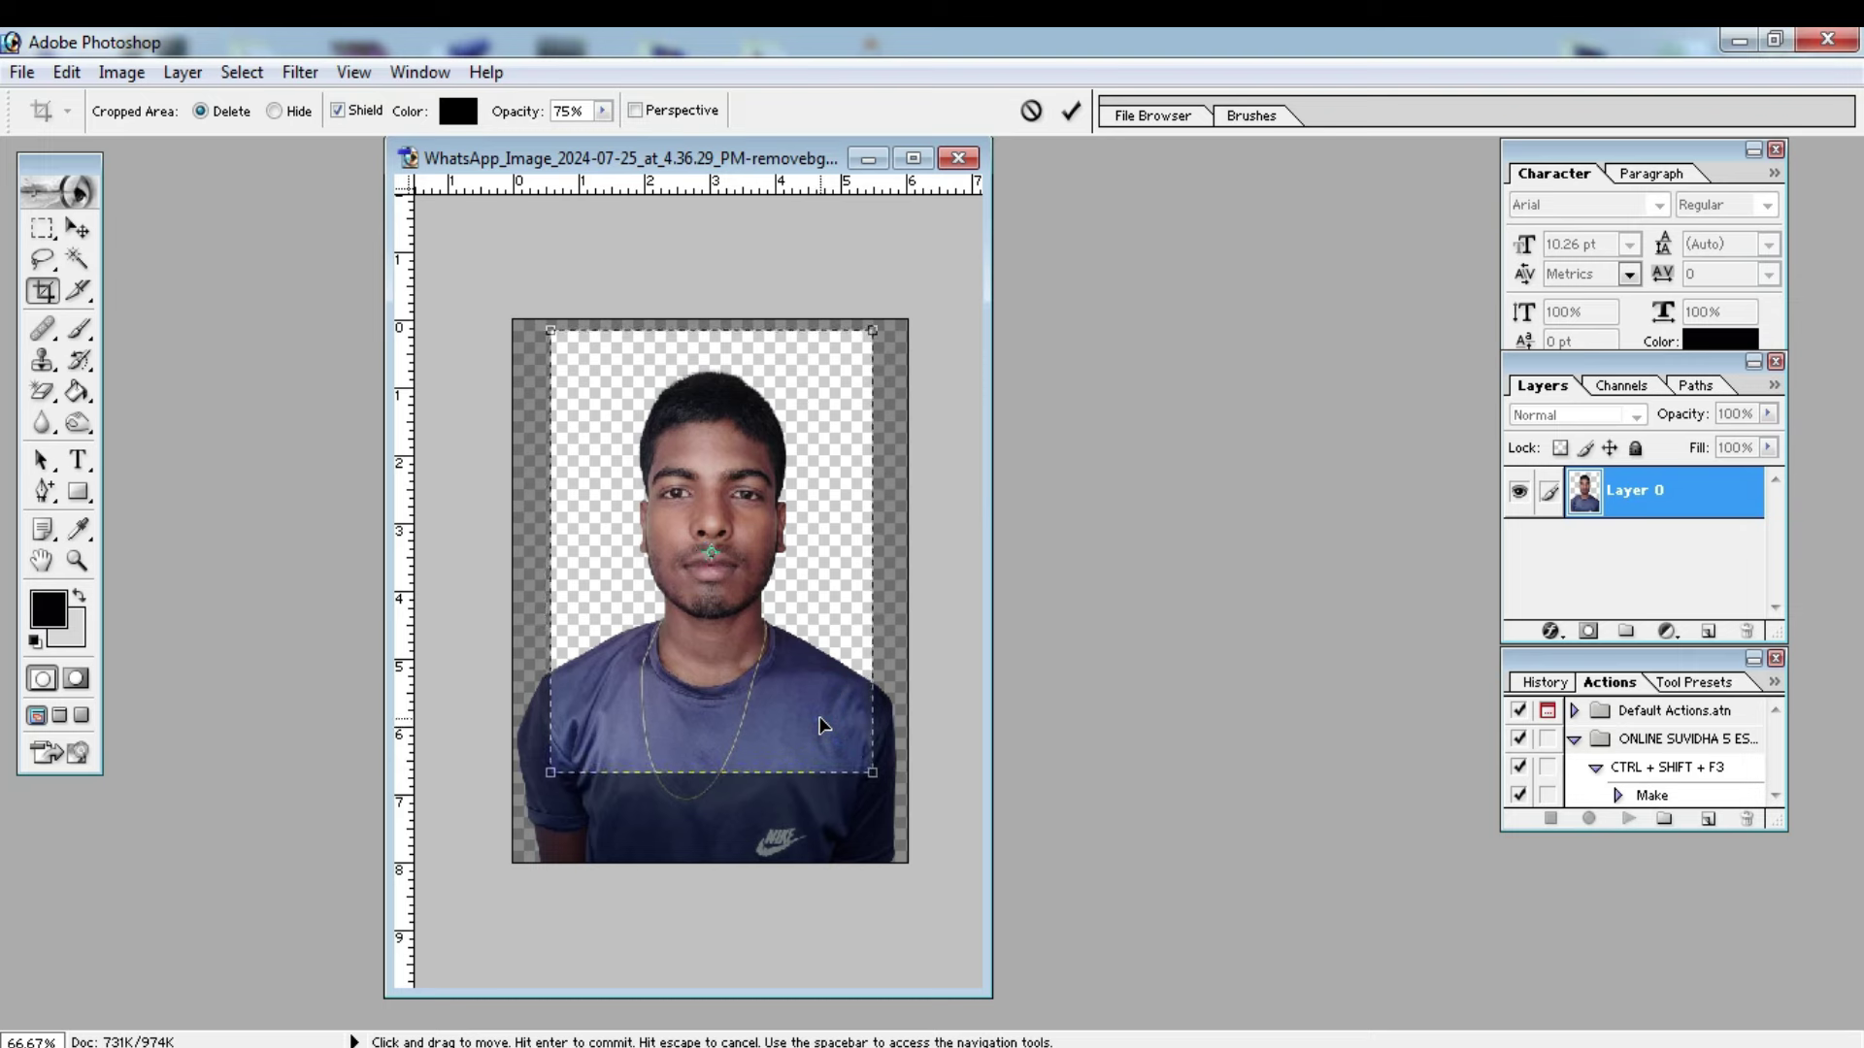
pyautogui.press('Down')
pyautogui.press('Down')
pyautogui.press('Down')
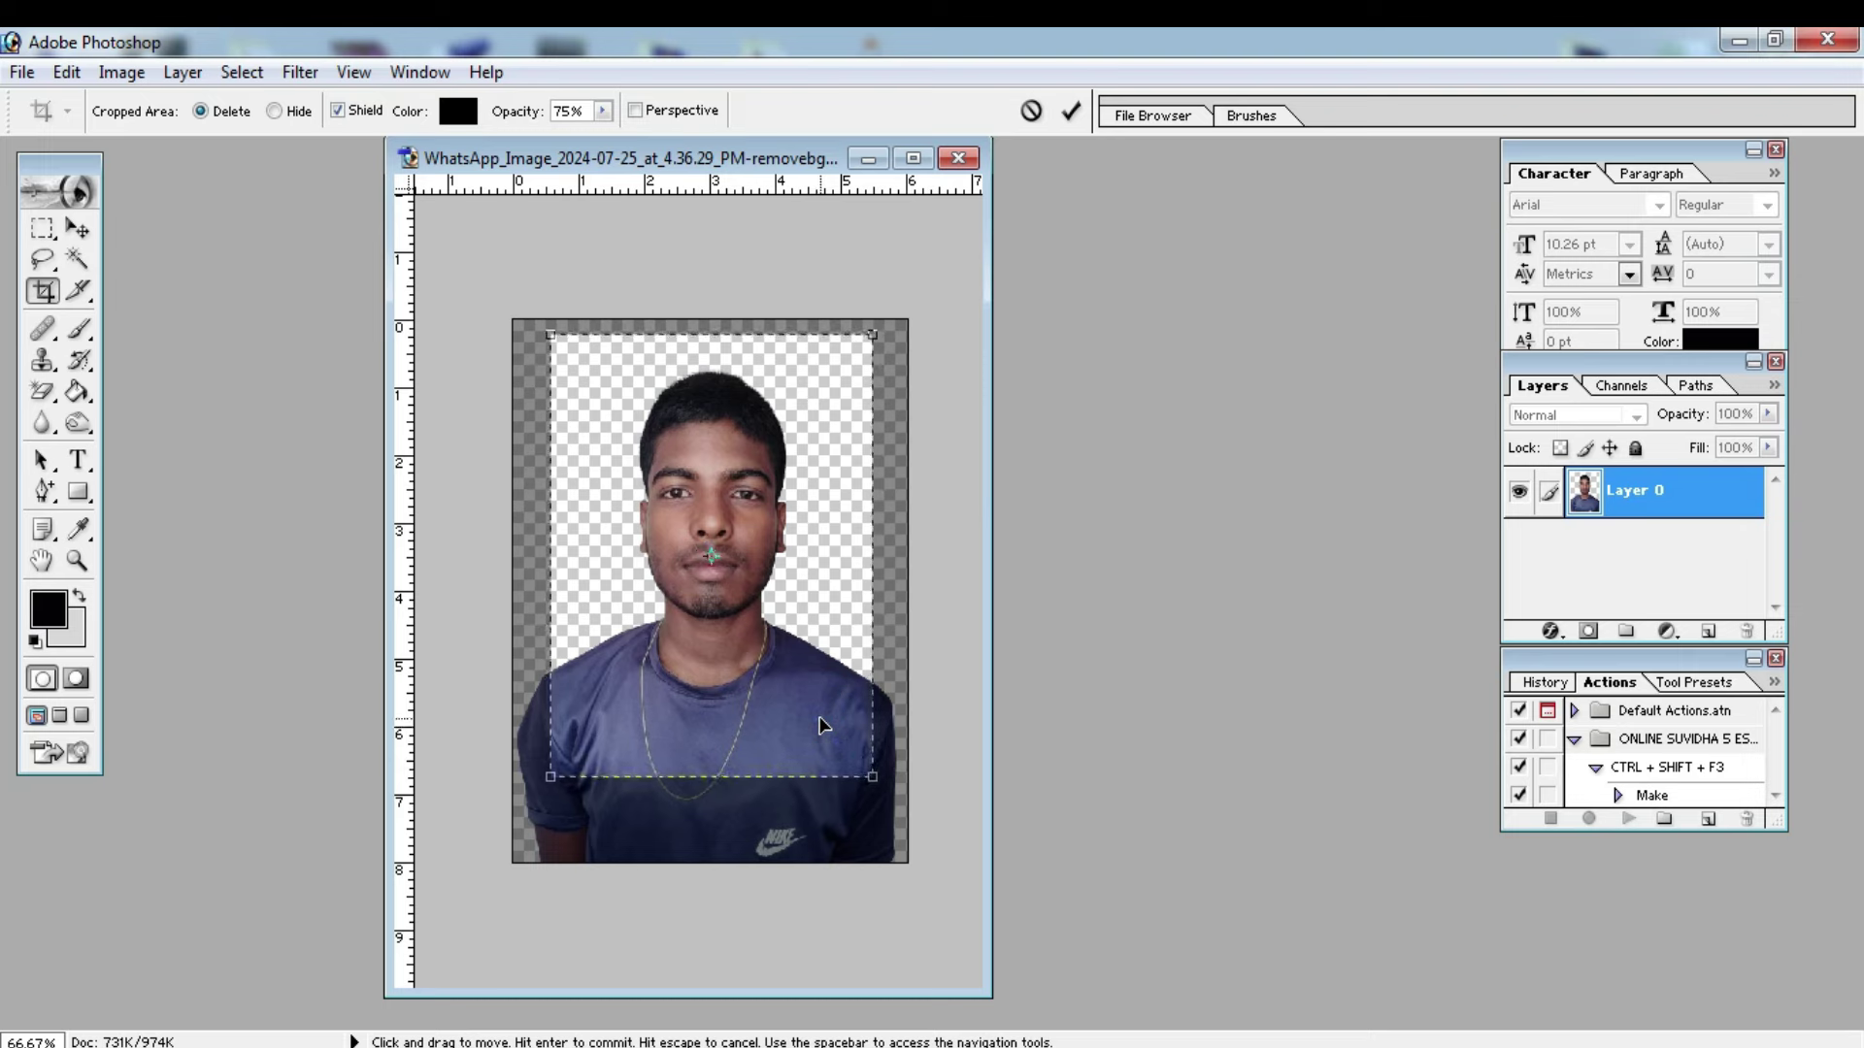
pyautogui.press('Return')
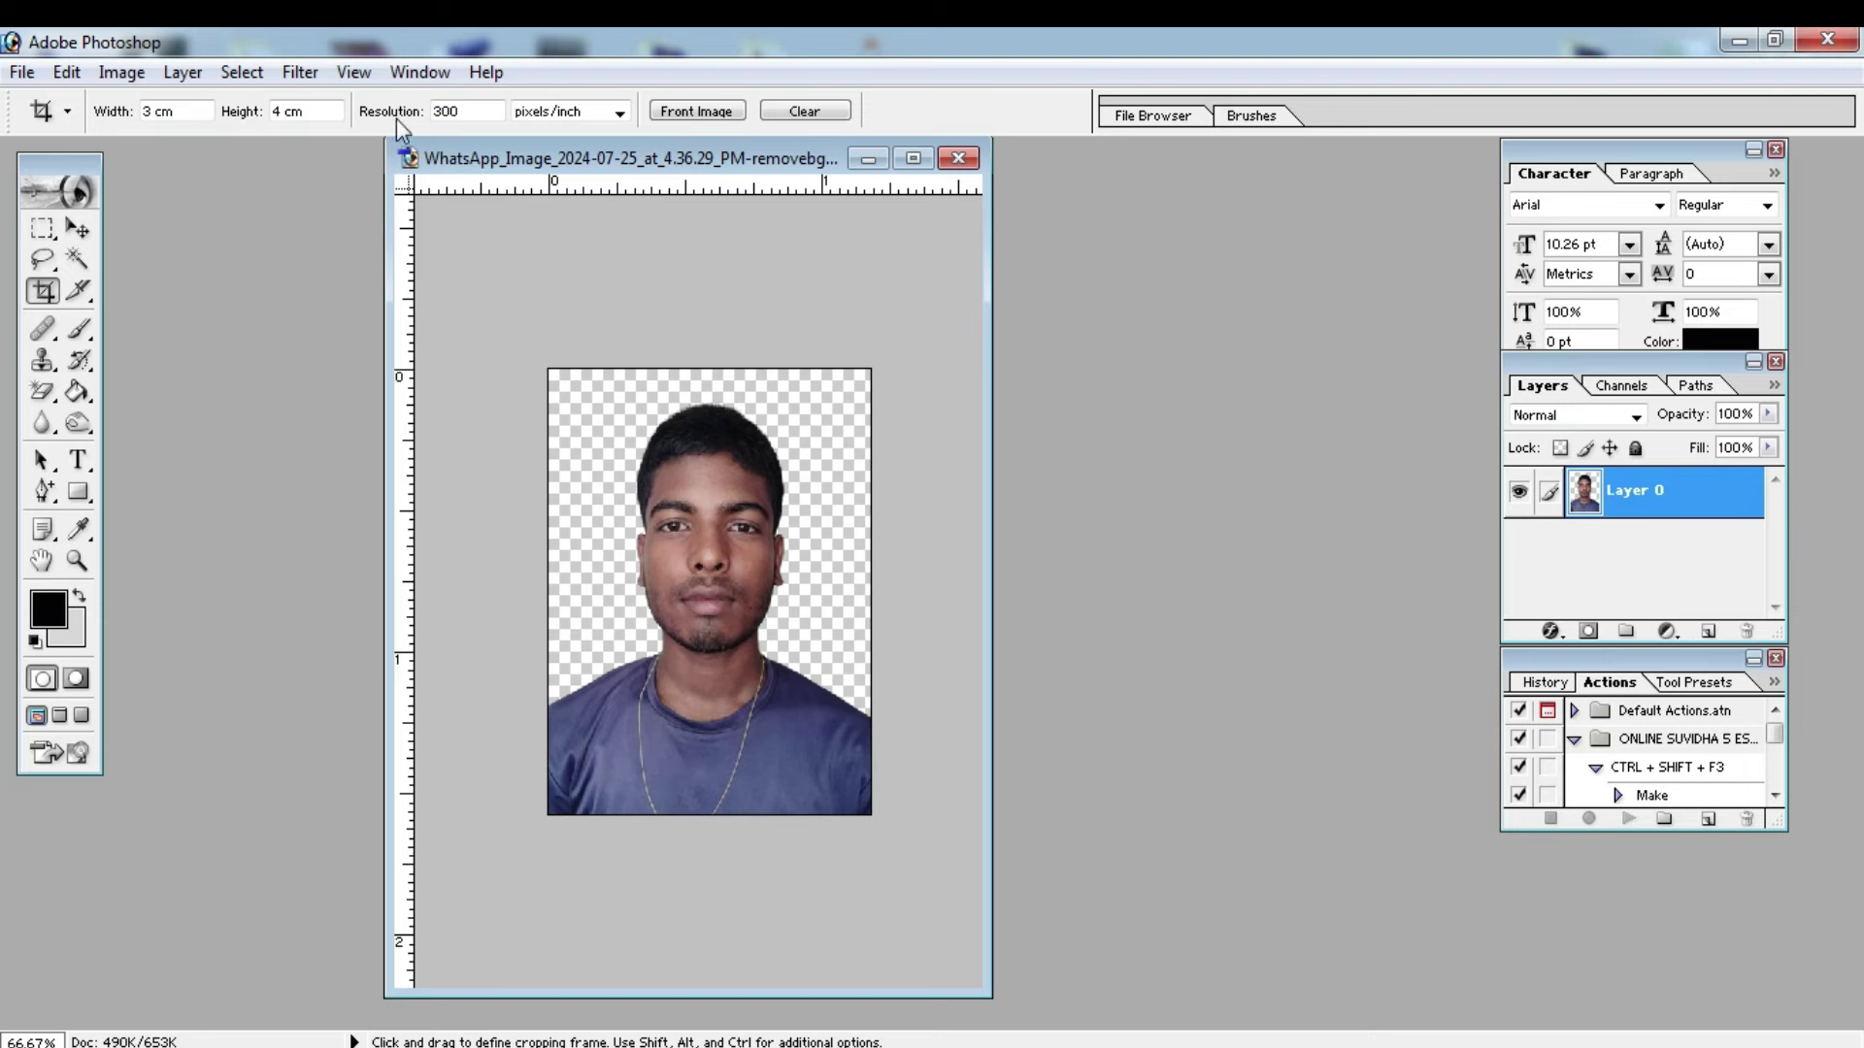
# Step: Hide and then redisplay the Layers panel
pyautogui.click(420, 72)
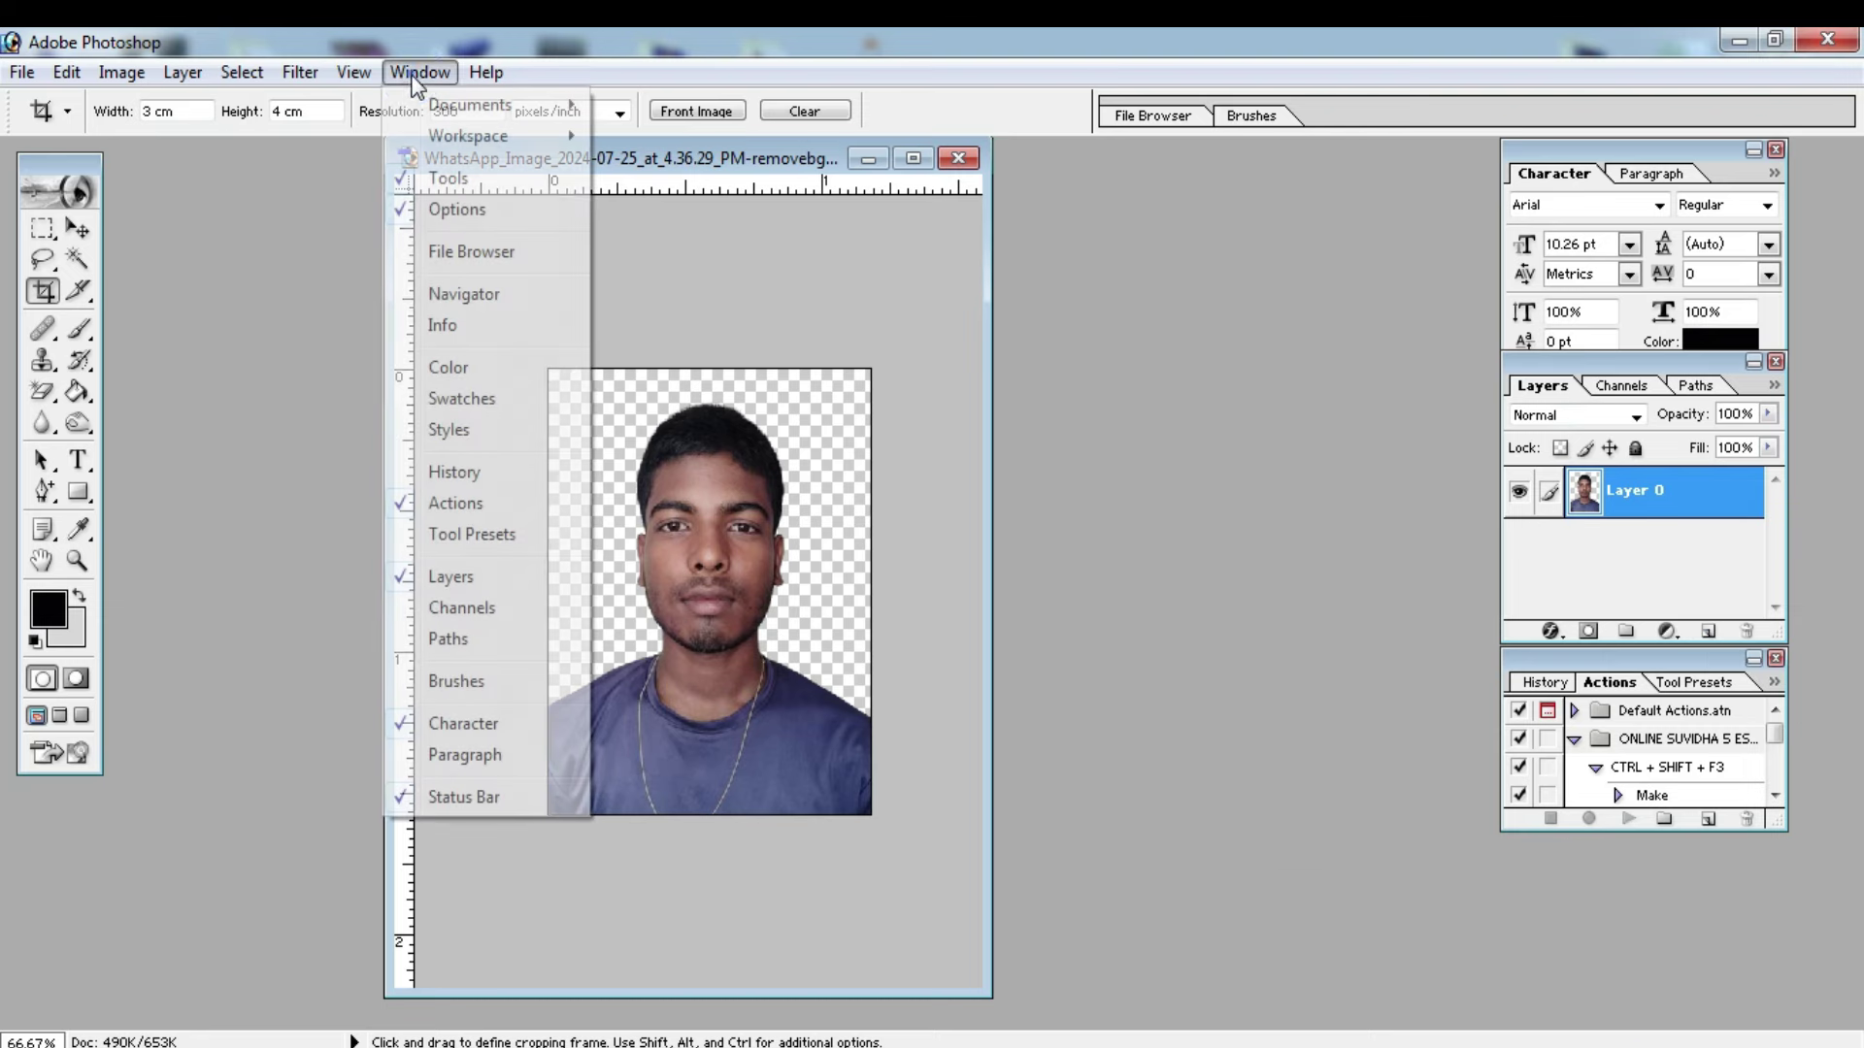
pyautogui.click(445, 578)
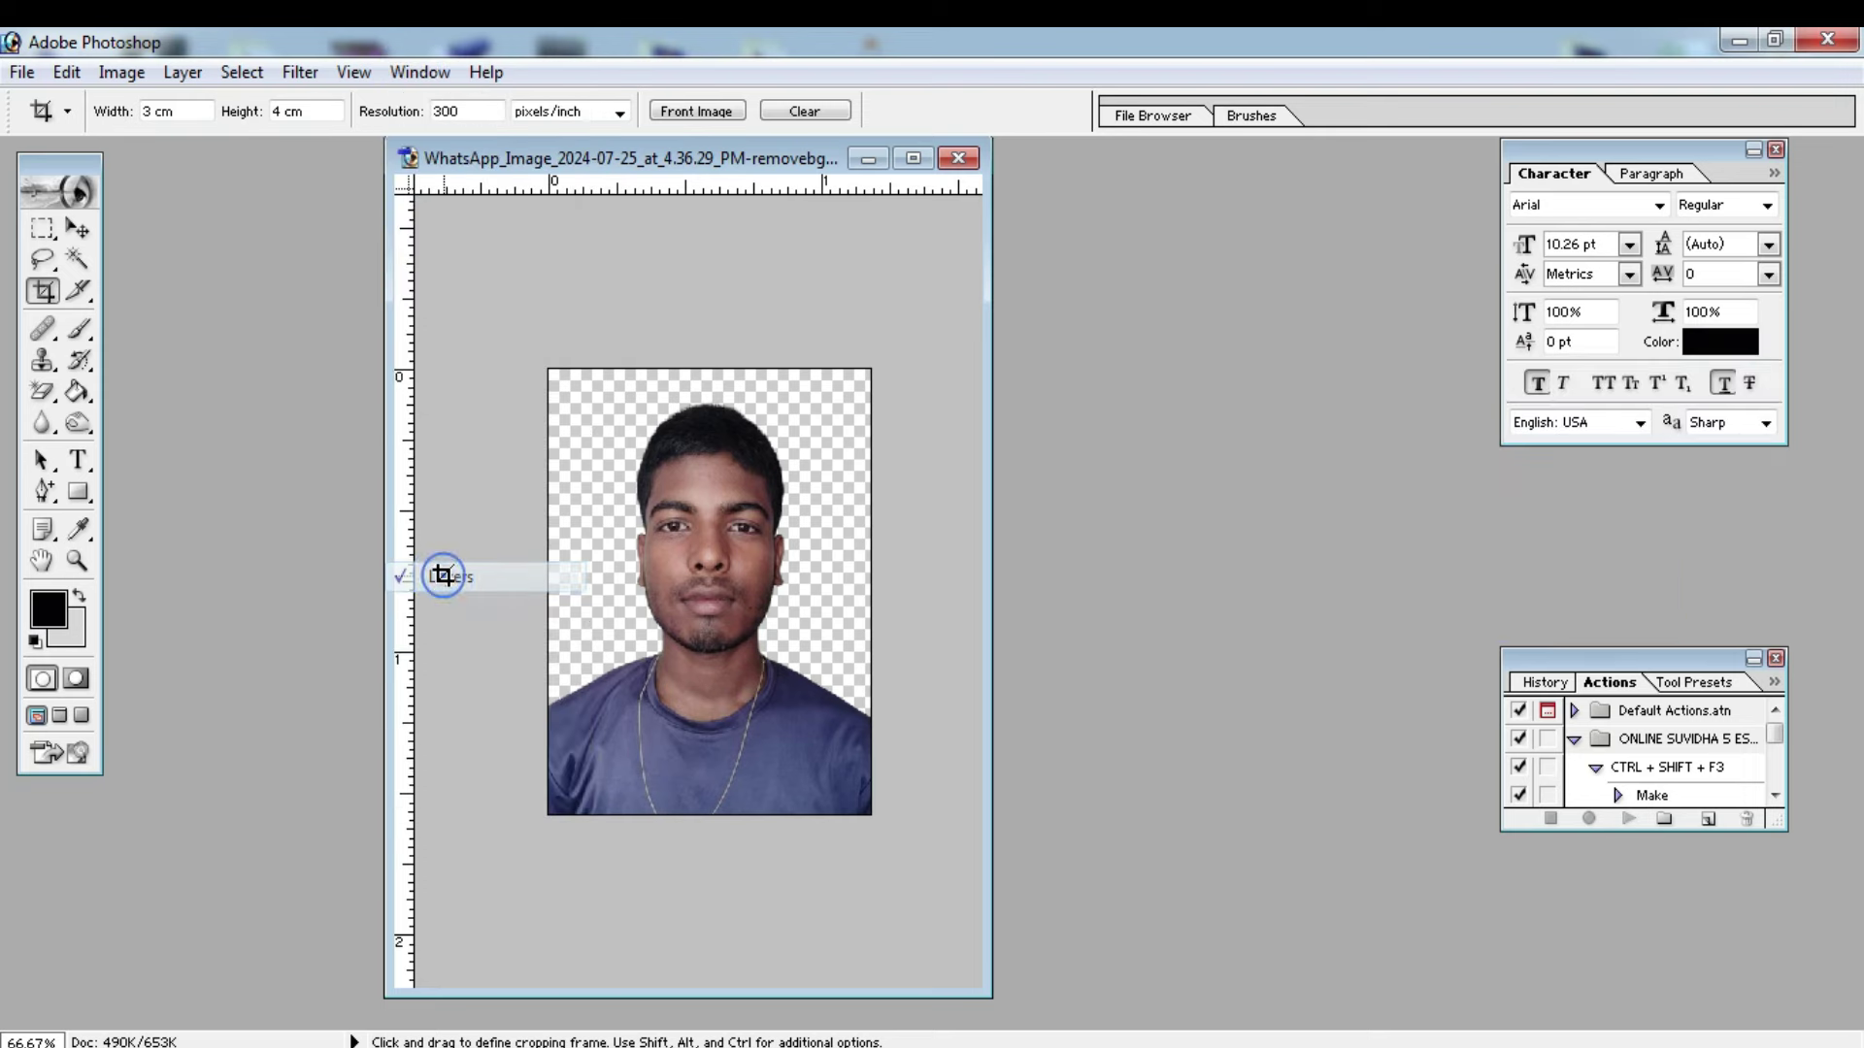
pyautogui.click(420, 72)
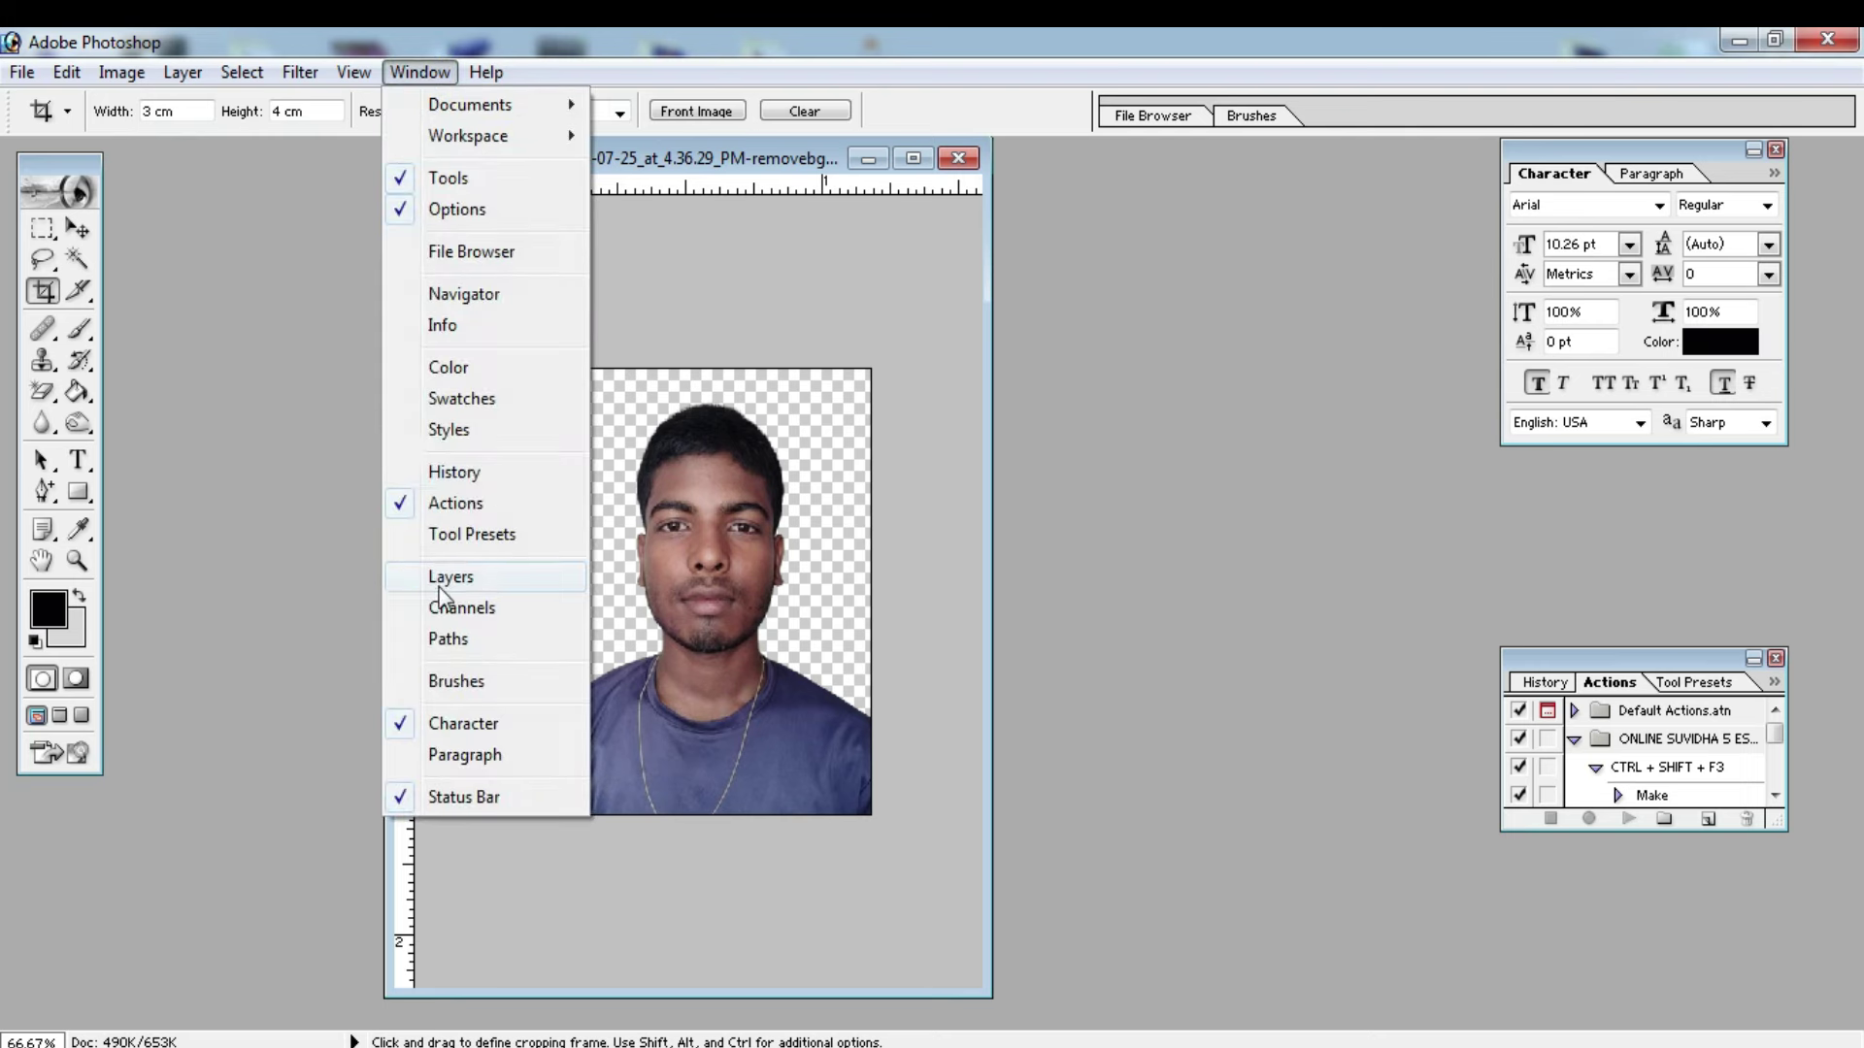
pyautogui.click(440, 583)
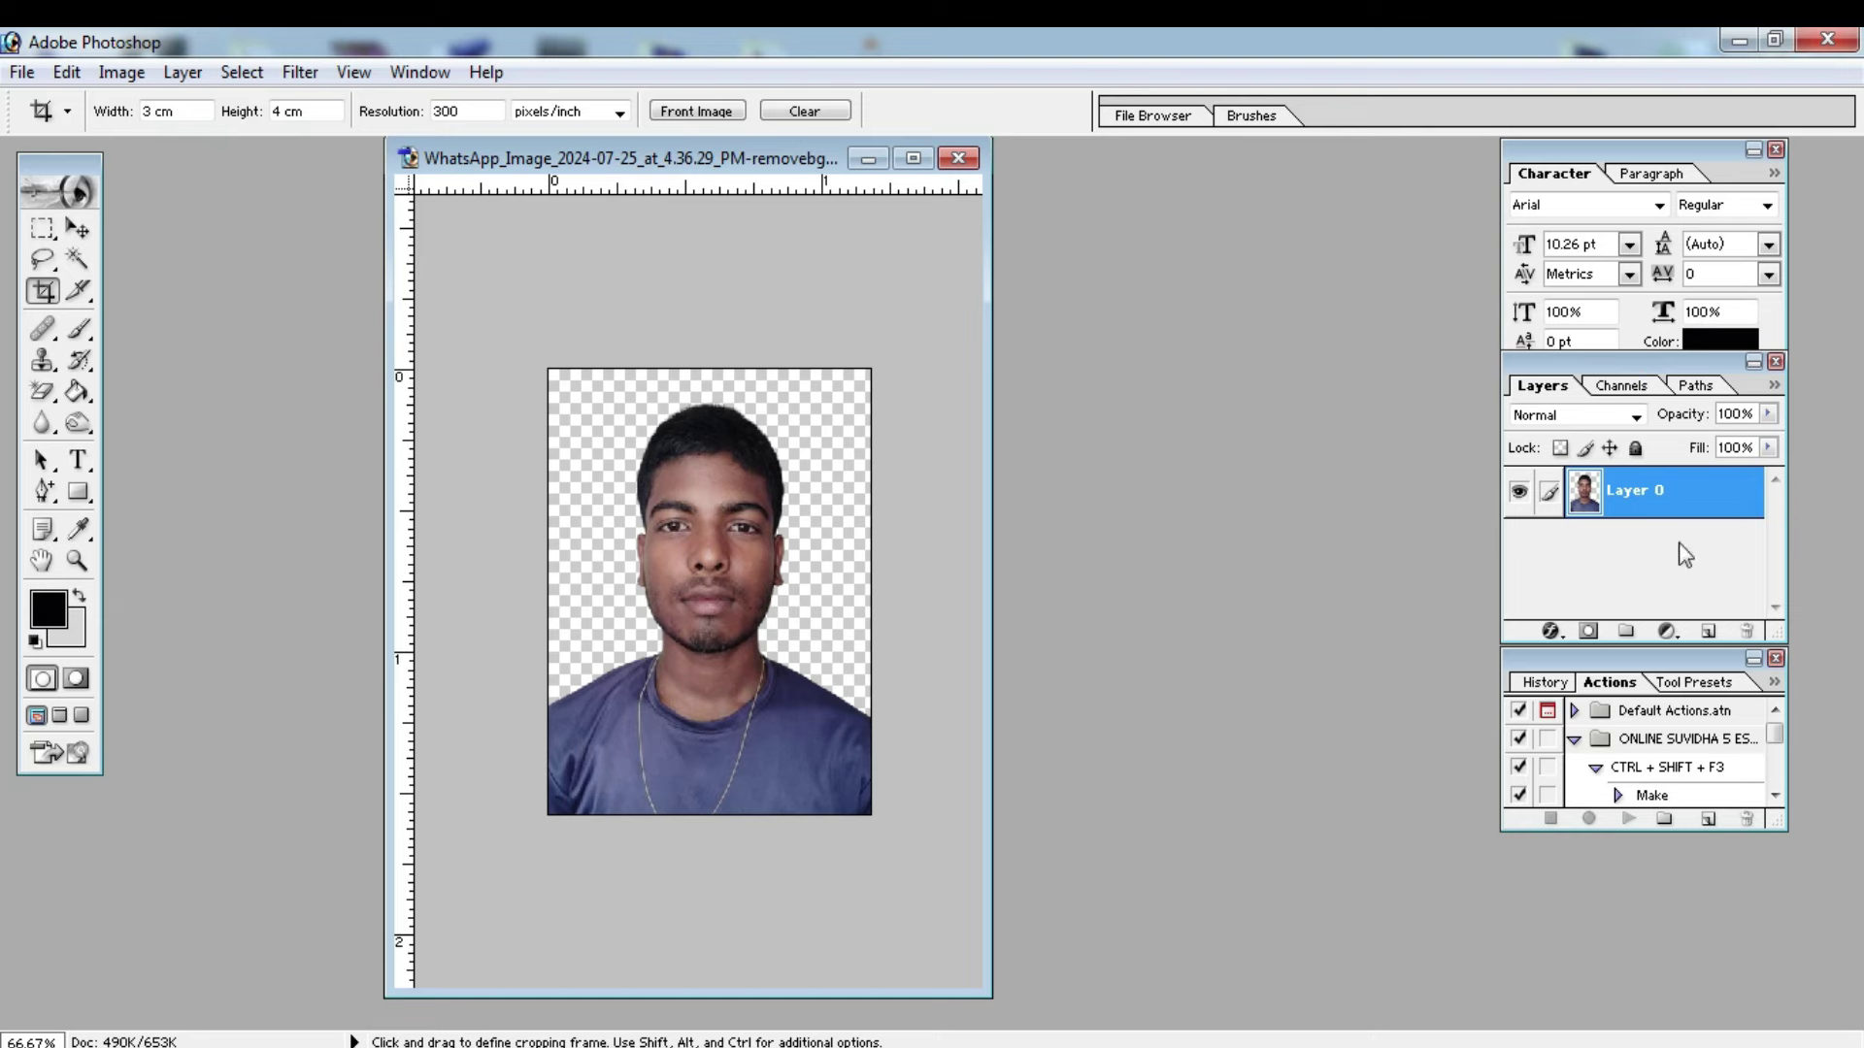
# Step: Add a new Layer 1 and fill it with a blue foreground colour
pyautogui.click(1709, 633)
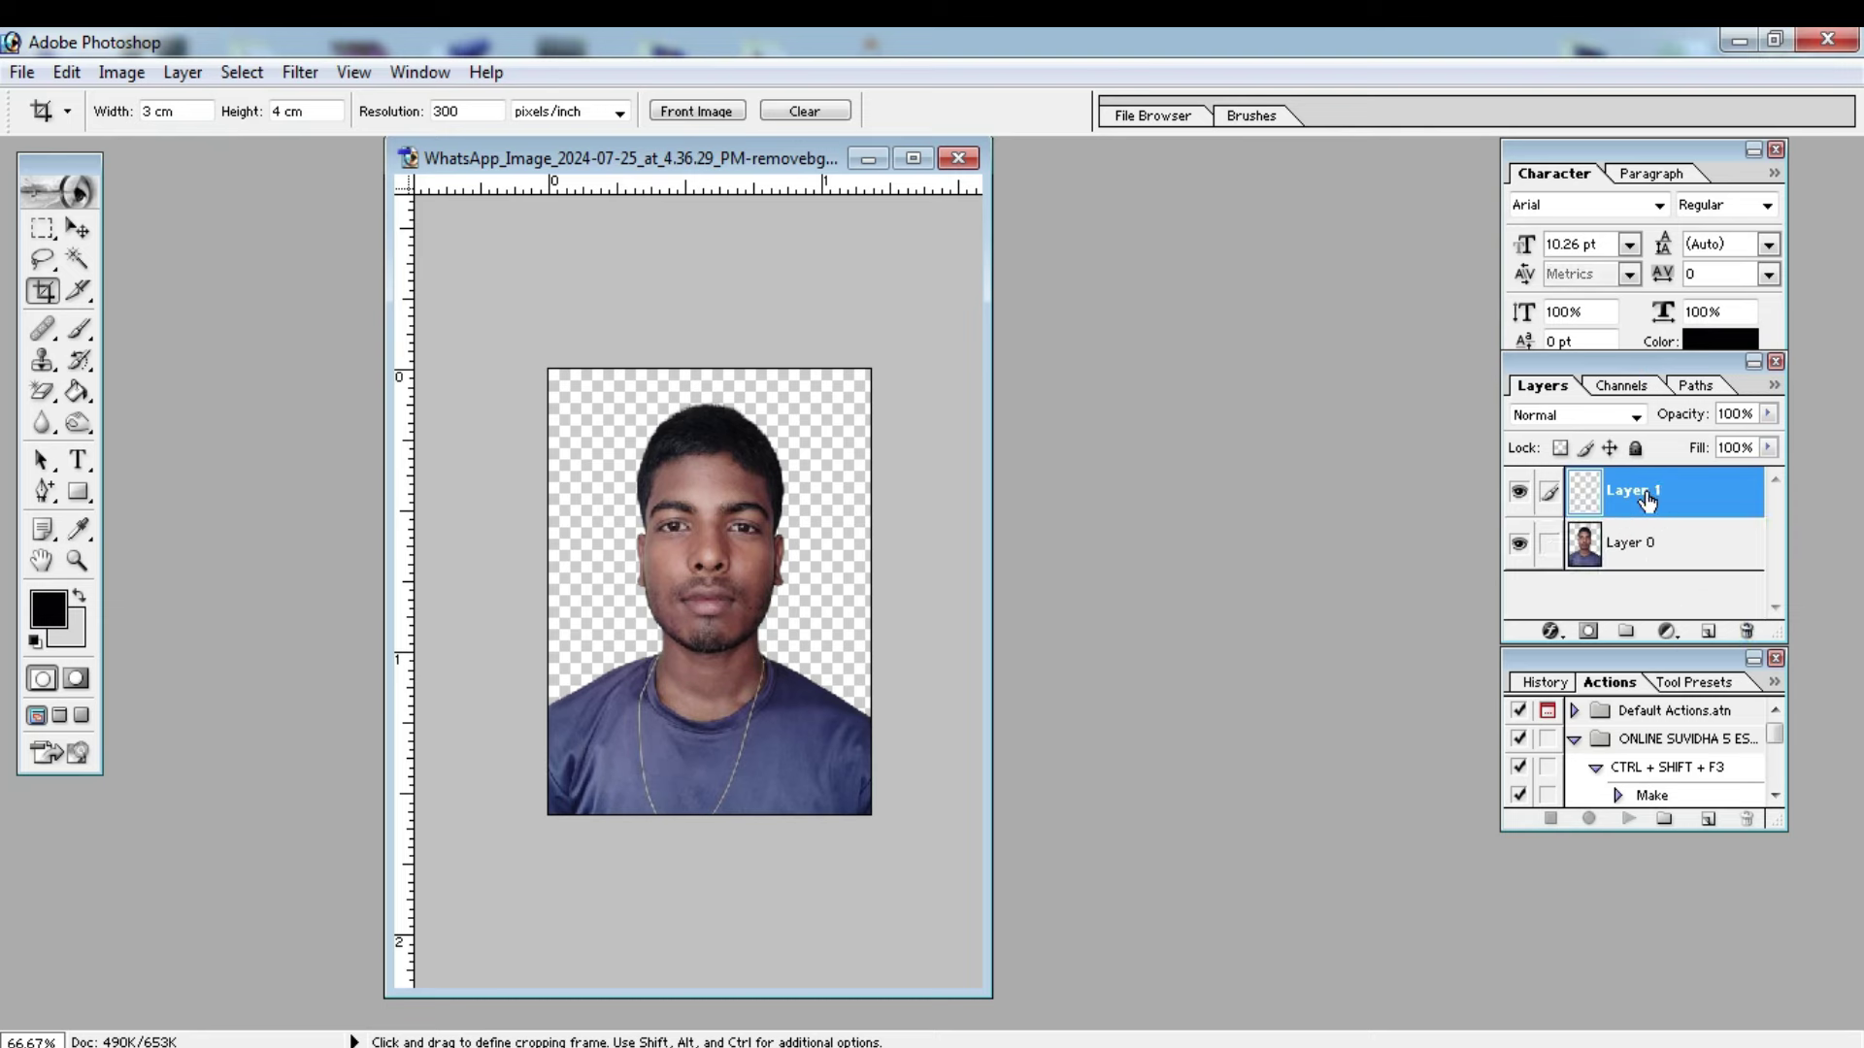
pyautogui.click(48, 612)
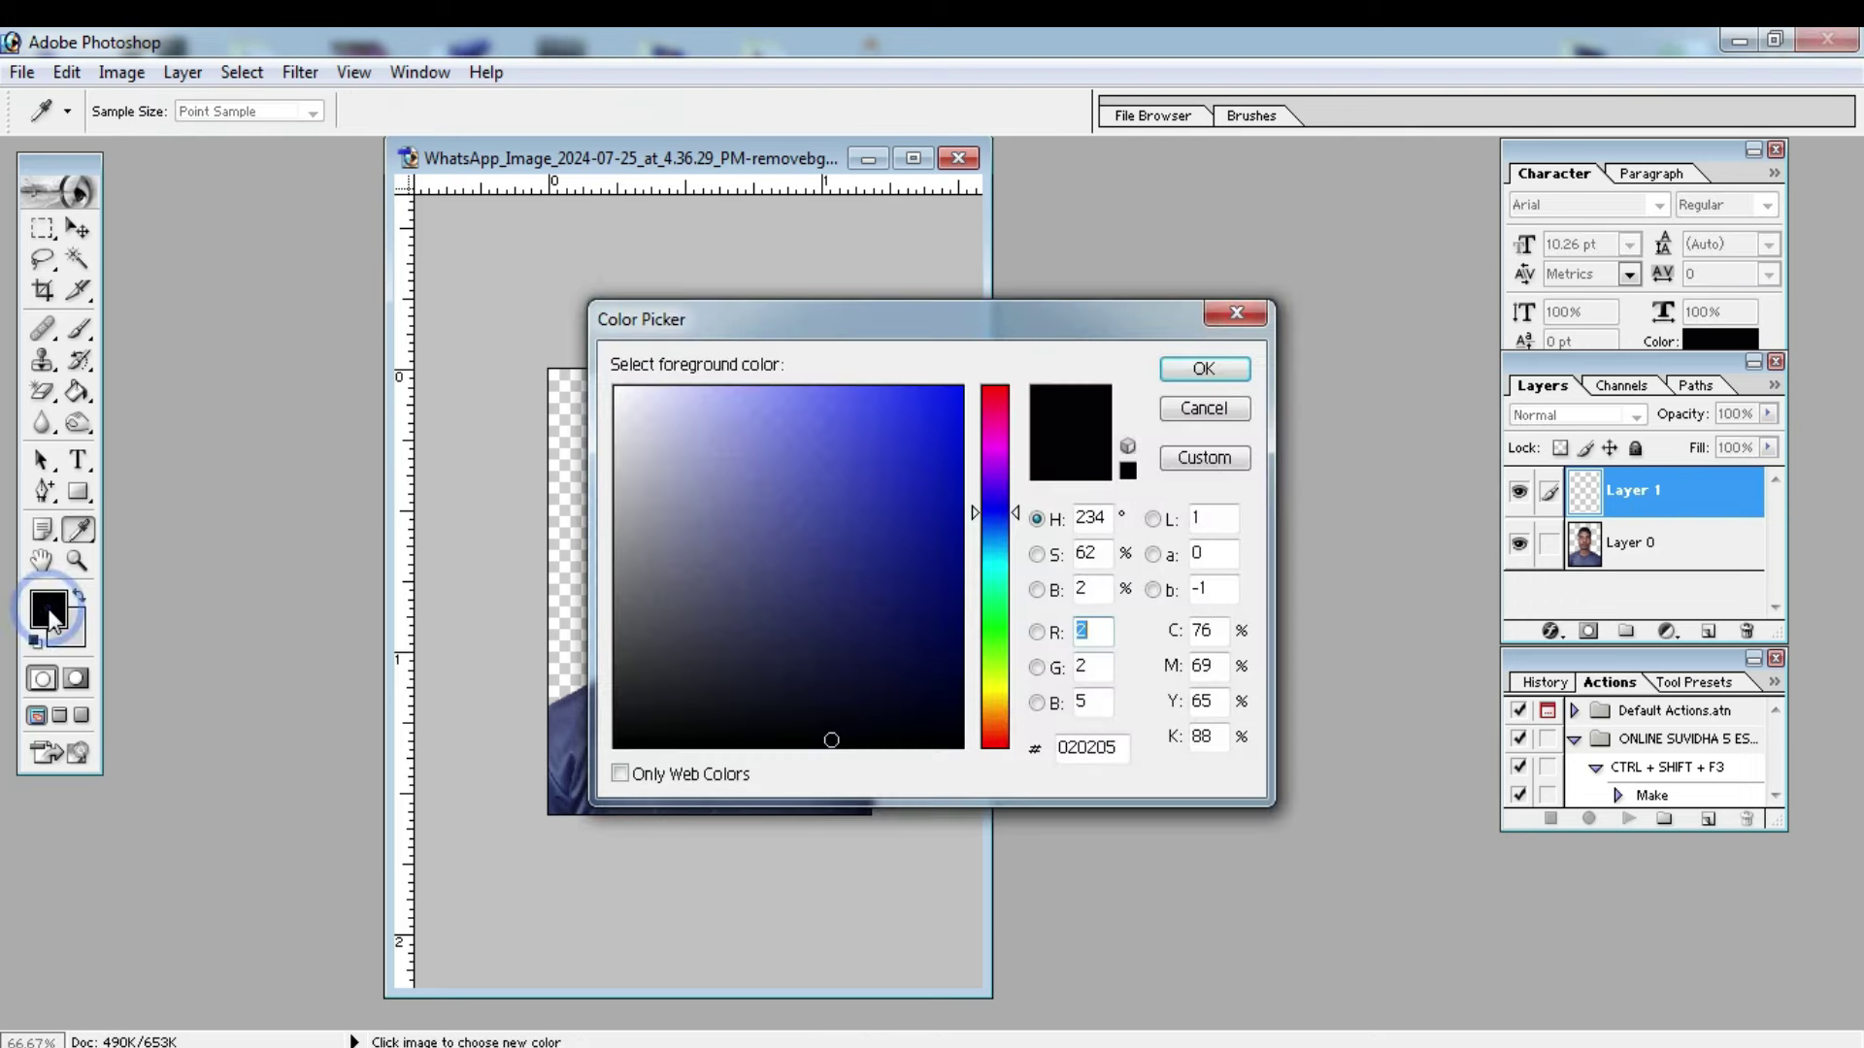
pyautogui.click(903, 429)
pyautogui.click(1204, 369)
pyautogui.press('c')
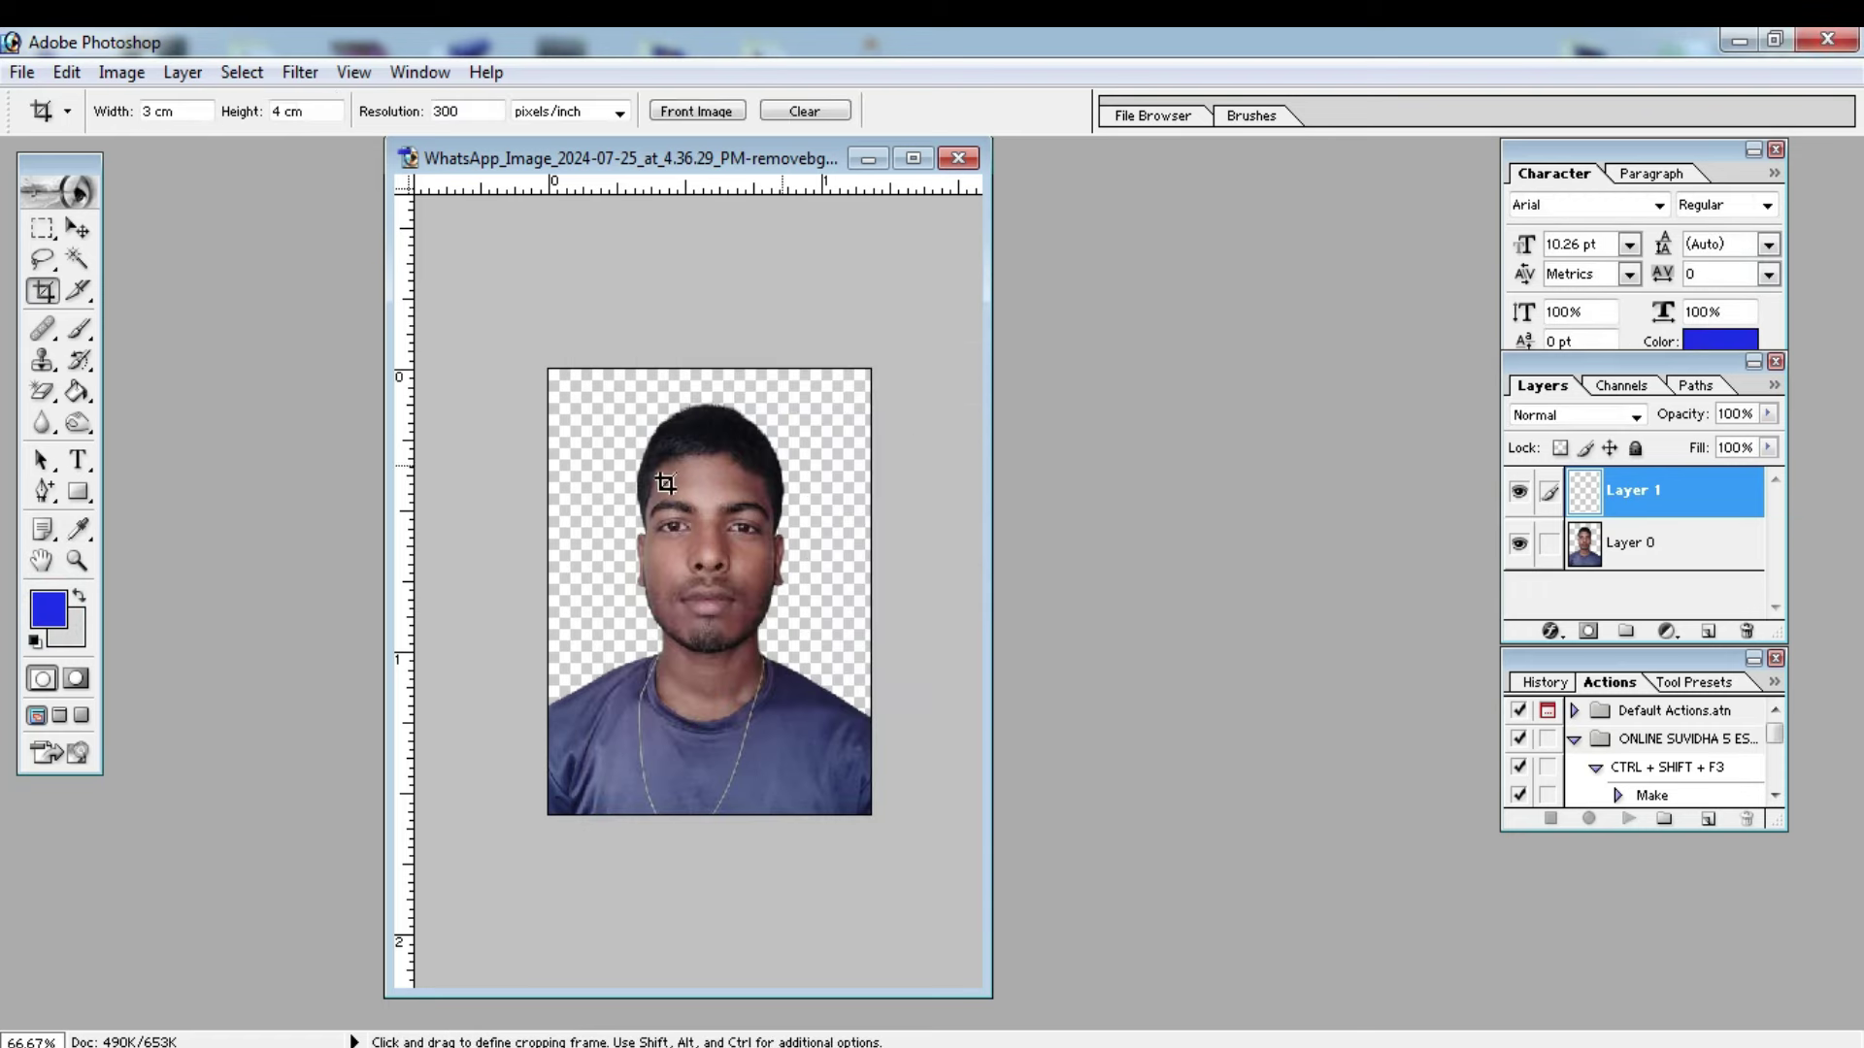
pyautogui.press('g')
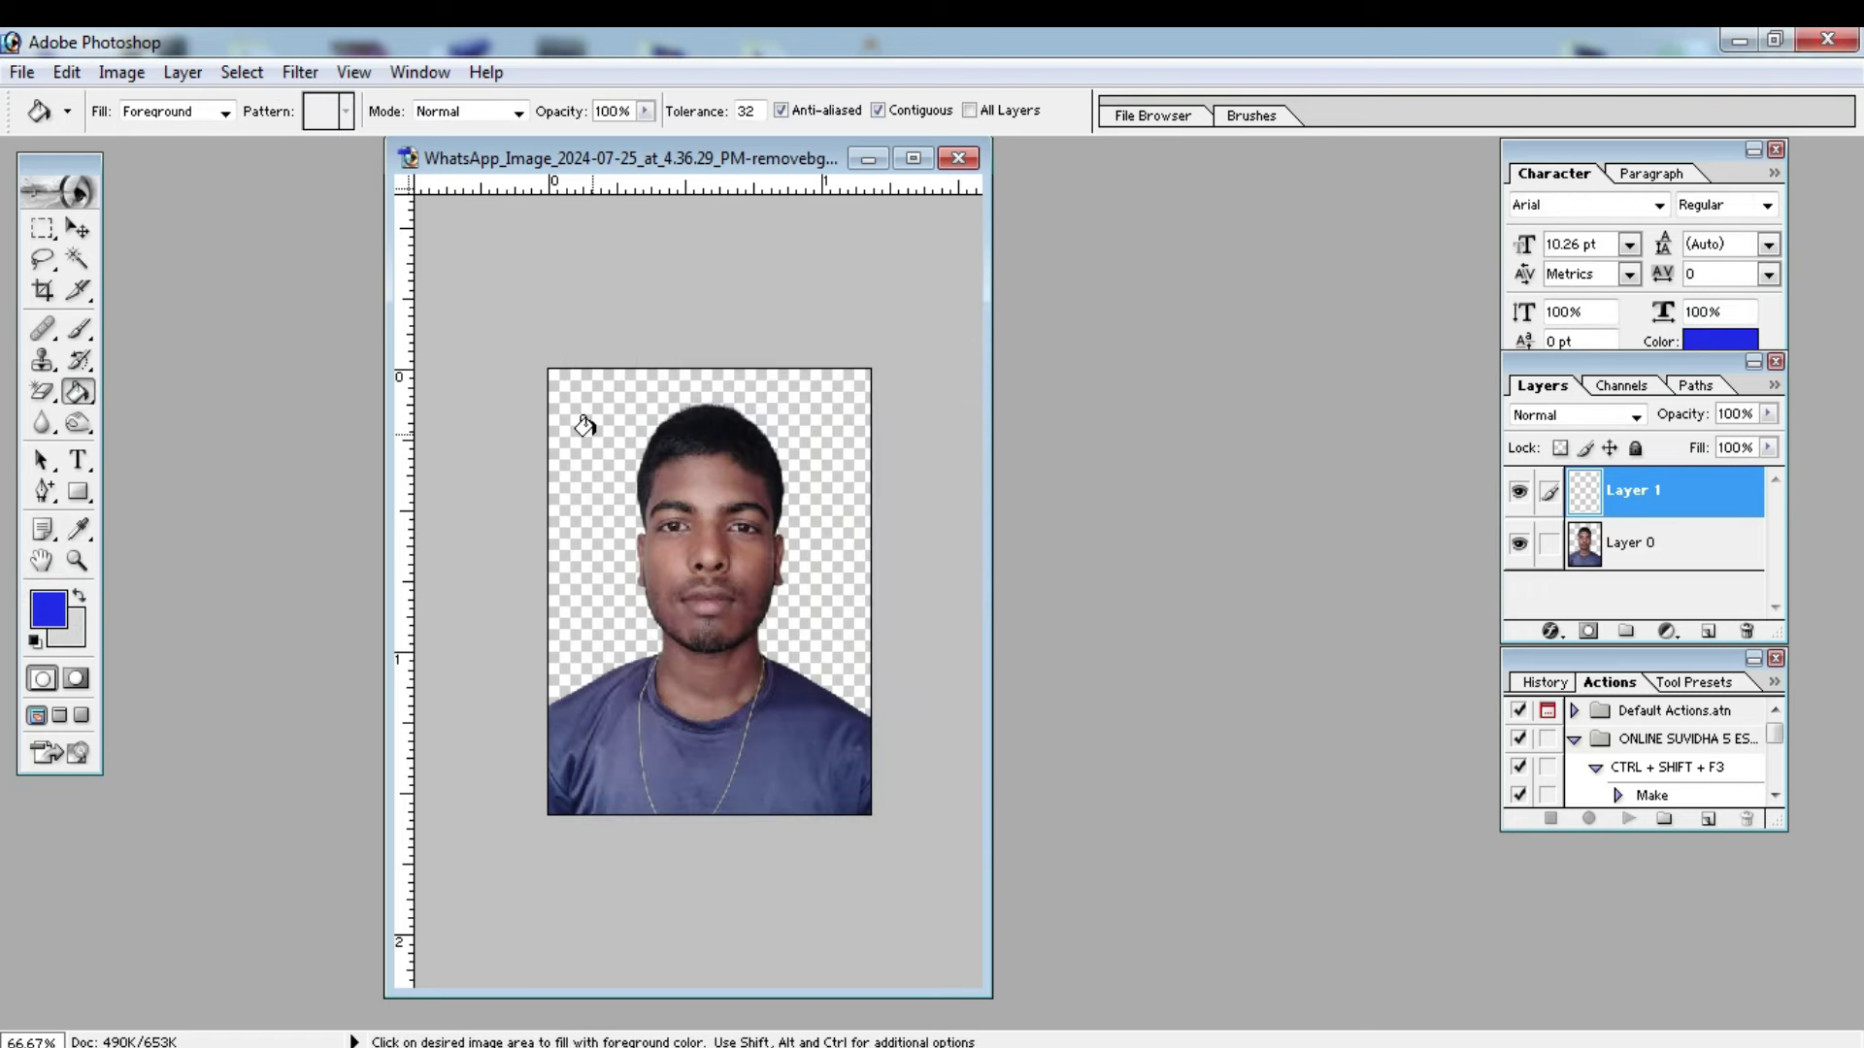
pyautogui.click(584, 426)
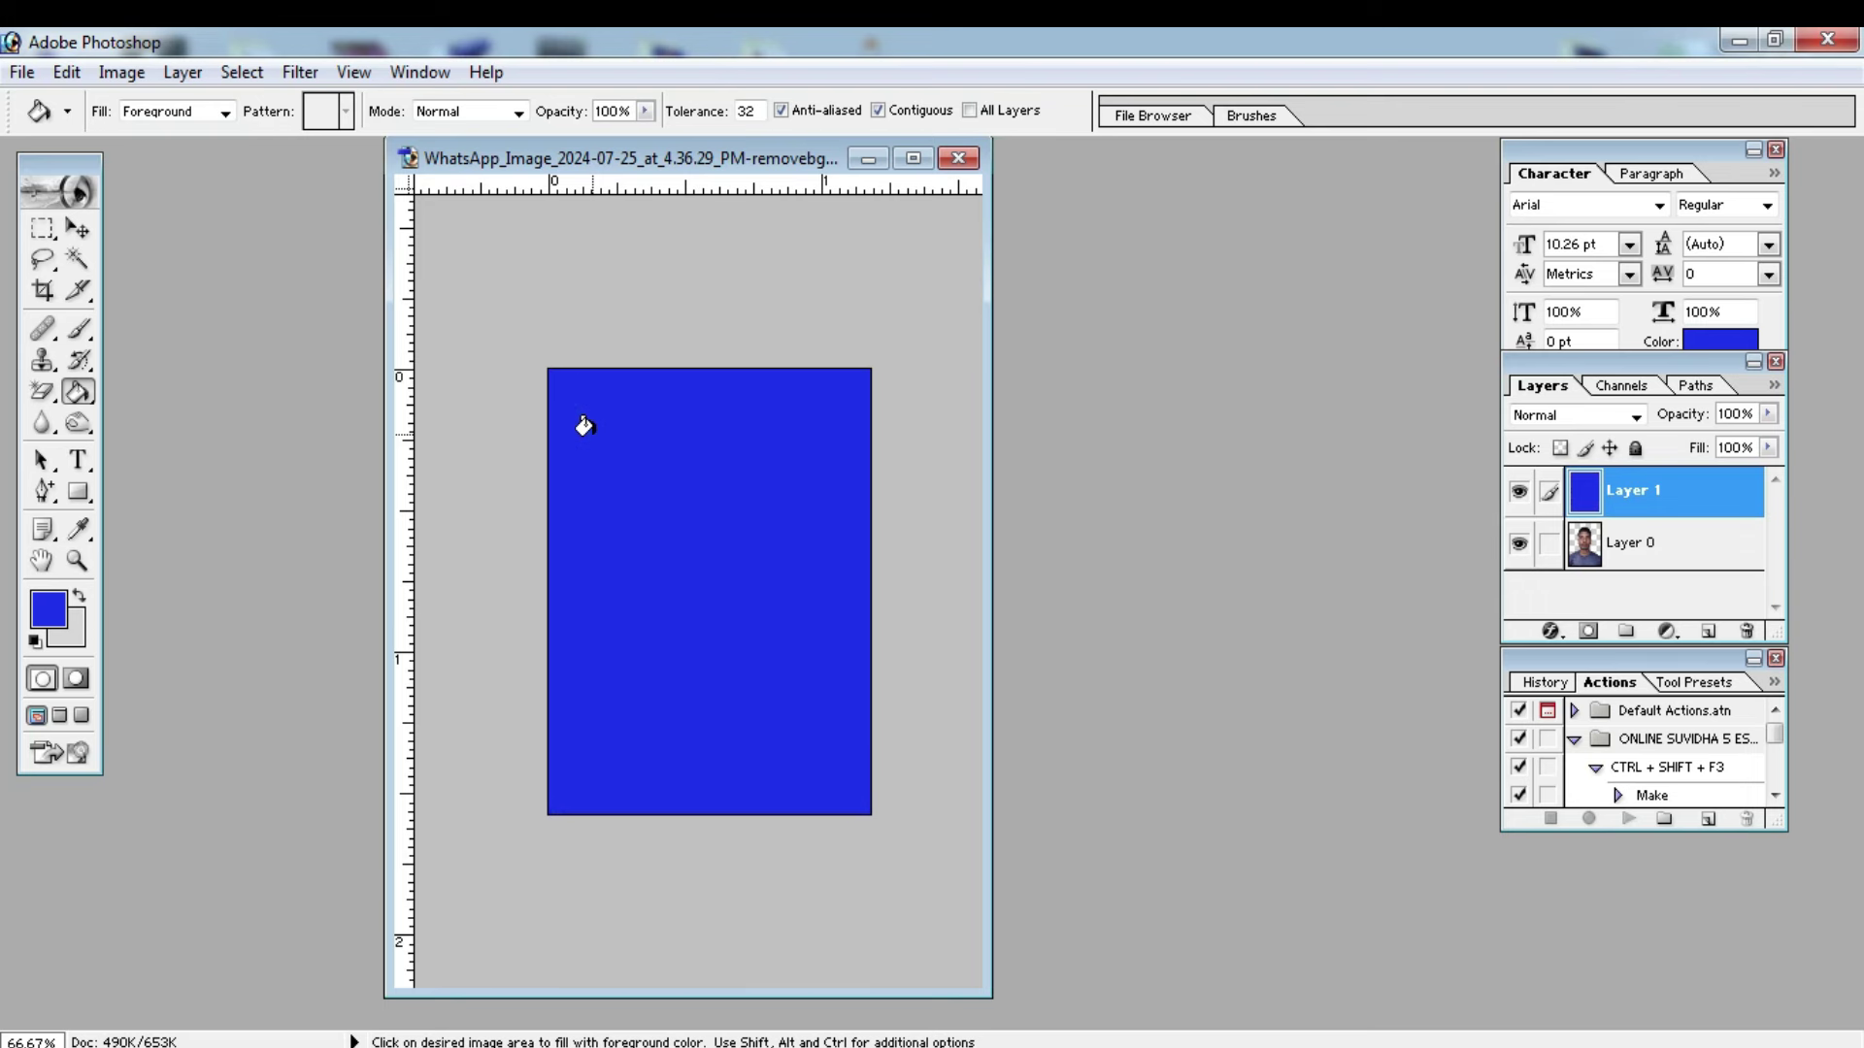
# Step: Move portrait Layer 0 above the blue layer and maximize the document window
pyautogui.click(1642, 556)
pyautogui.moveTo(1642, 556); pyautogui.dragTo(1643, 488)
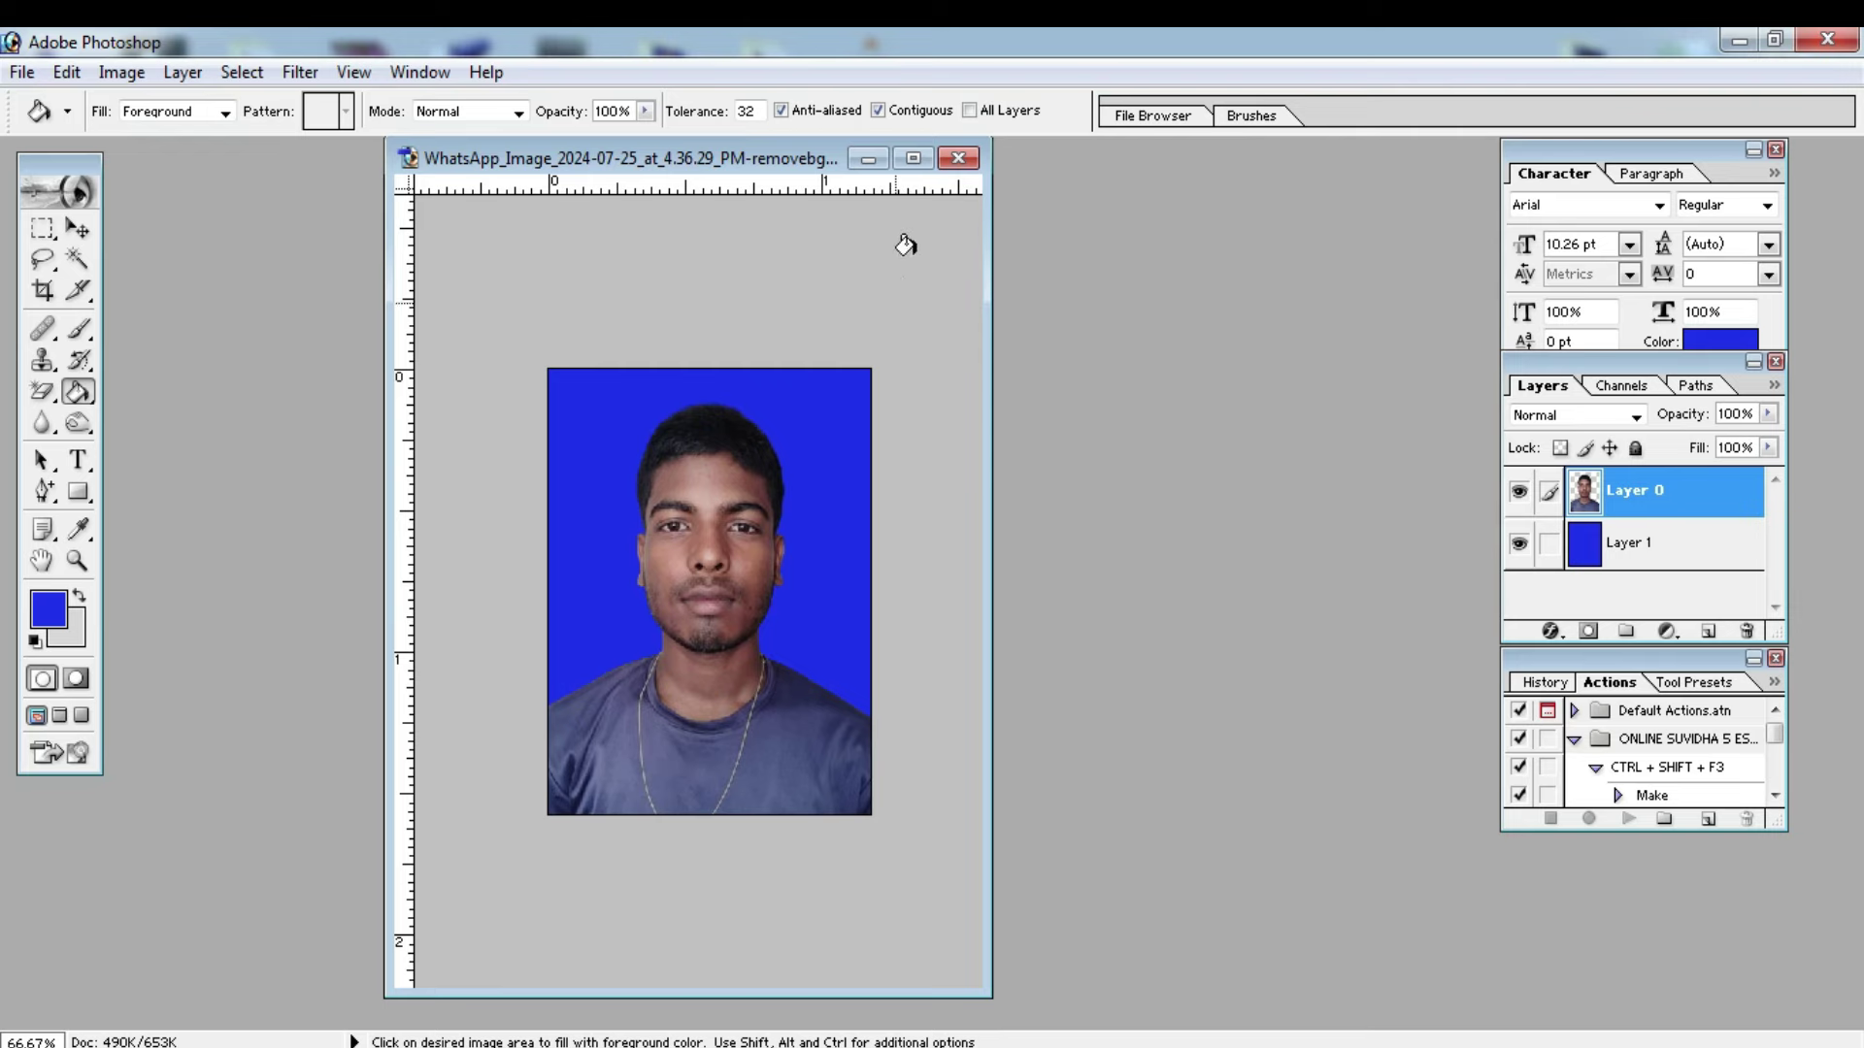
pyautogui.click(912, 158)
# Step: Zoom to 182% on the face and sample forehead skin tone with a 20%-opacity, 40%-flow brush
pyautogui.hotkey('ctrl', 'space')
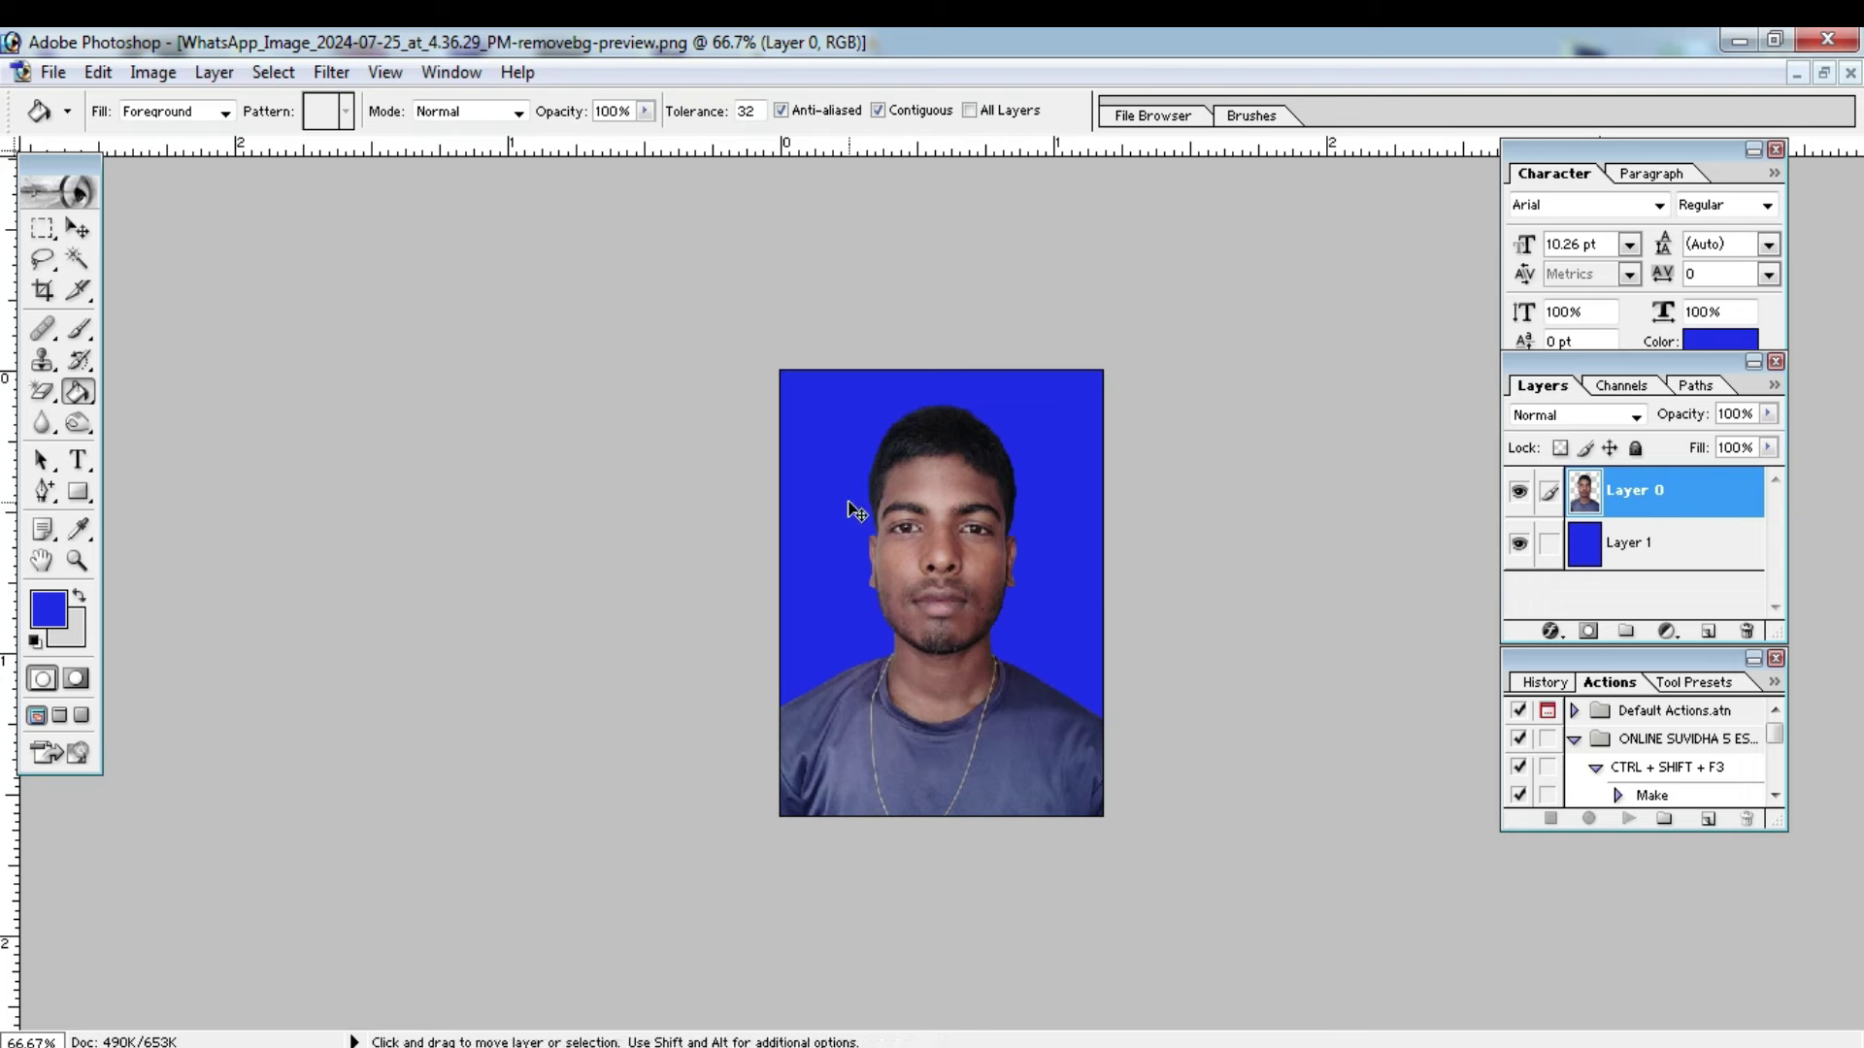
pyautogui.moveTo(818, 401); pyautogui.dragTo(1062, 719)
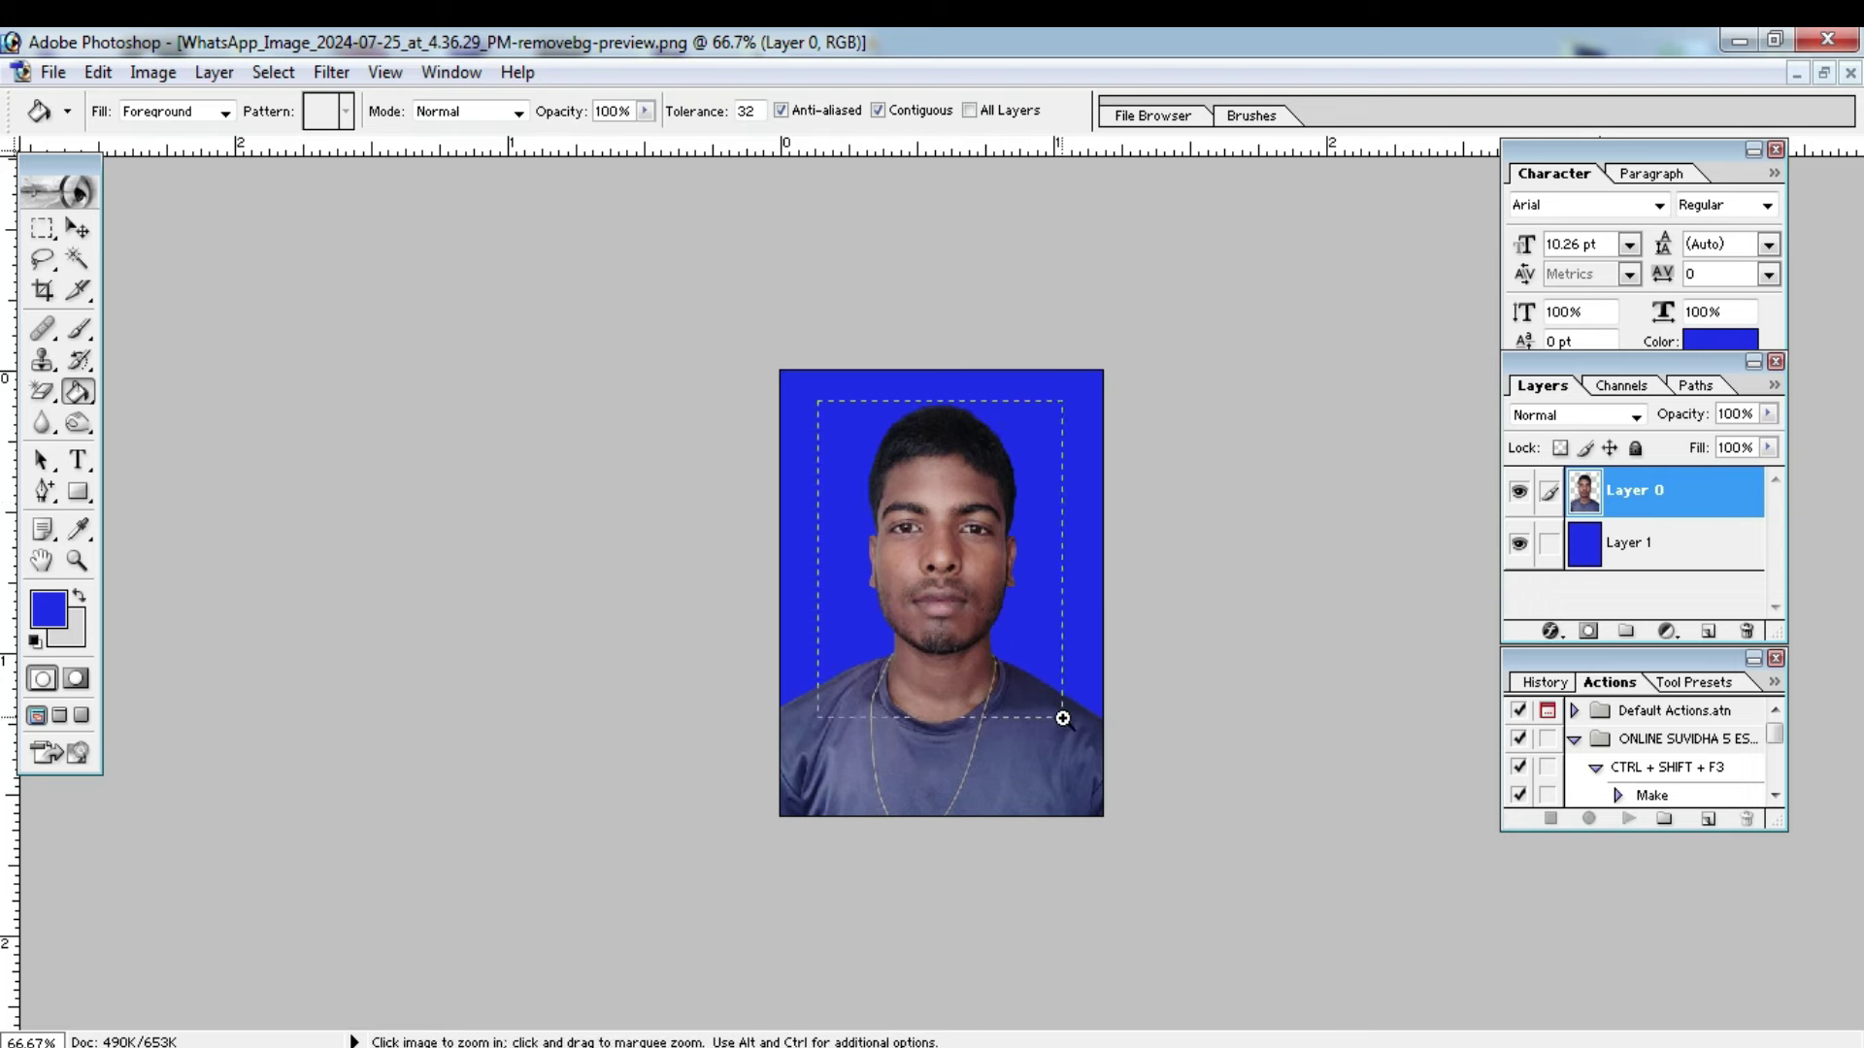
pyautogui.moveTo(1063, 719); pyautogui.dragTo(1061, 716)
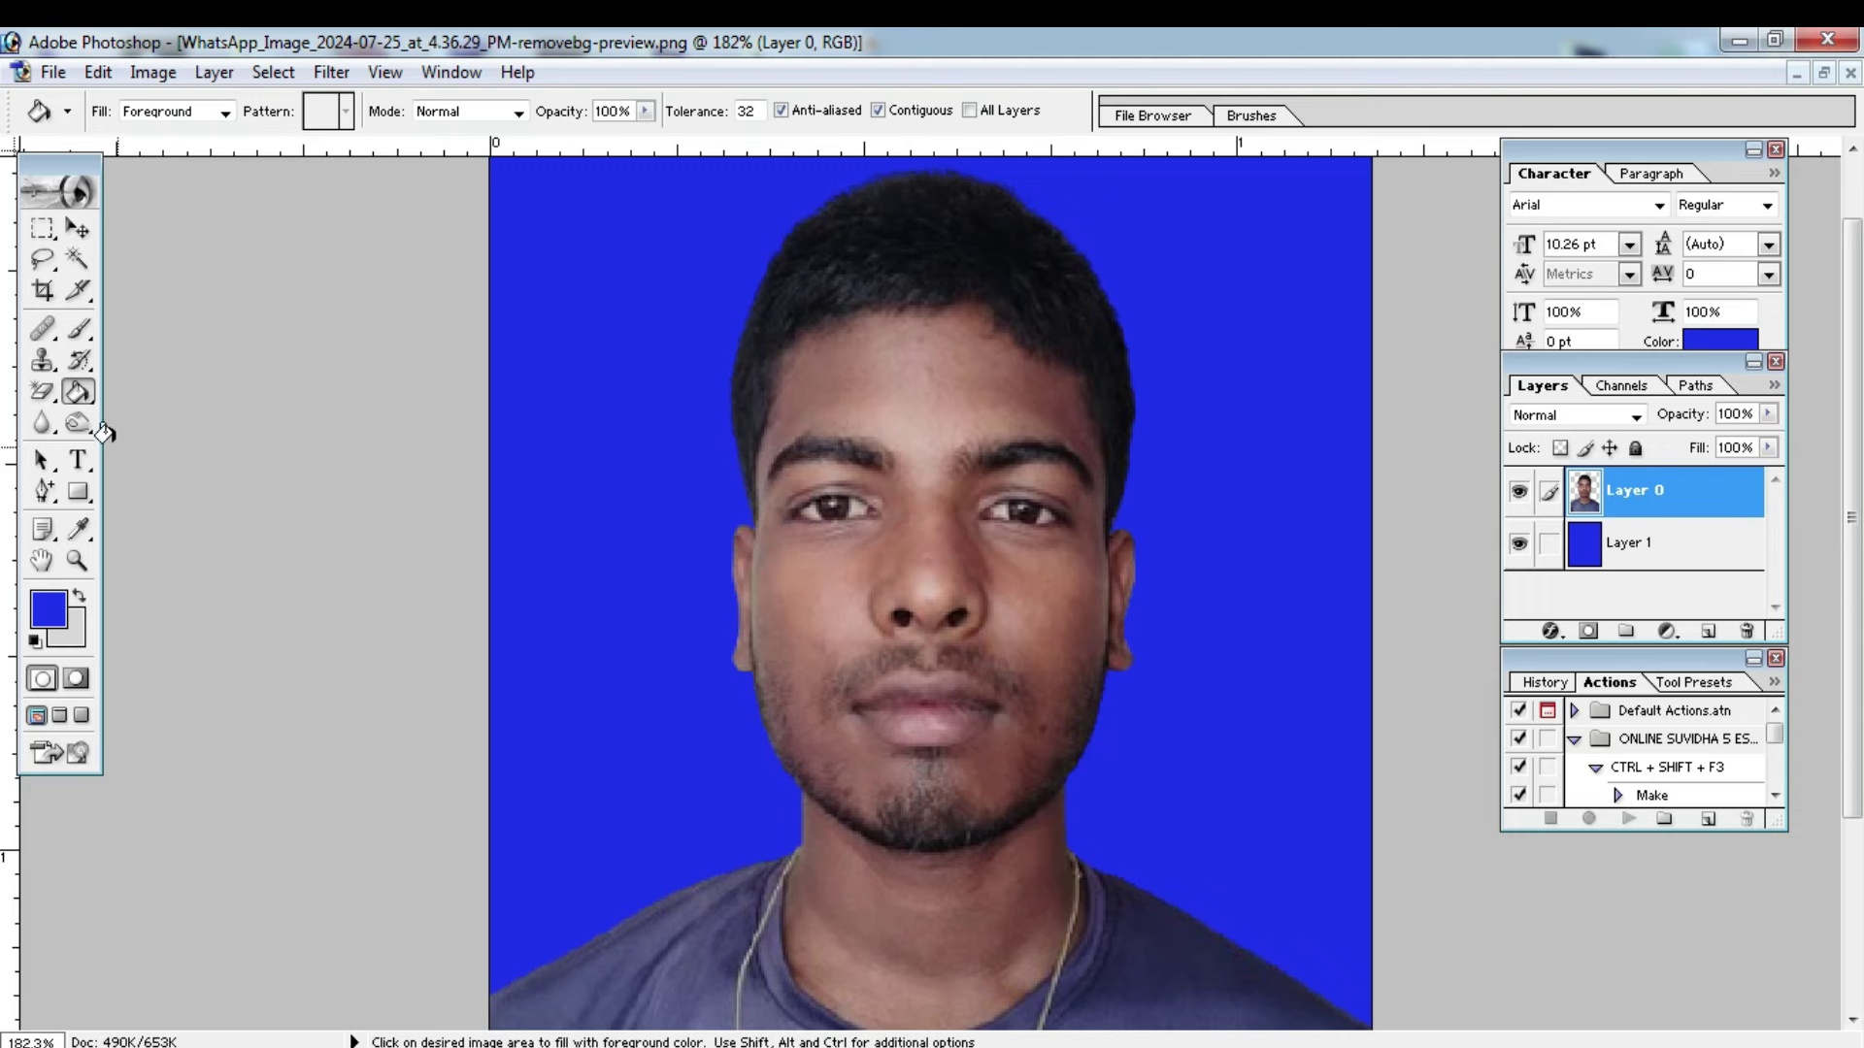
pyautogui.click(79, 330)
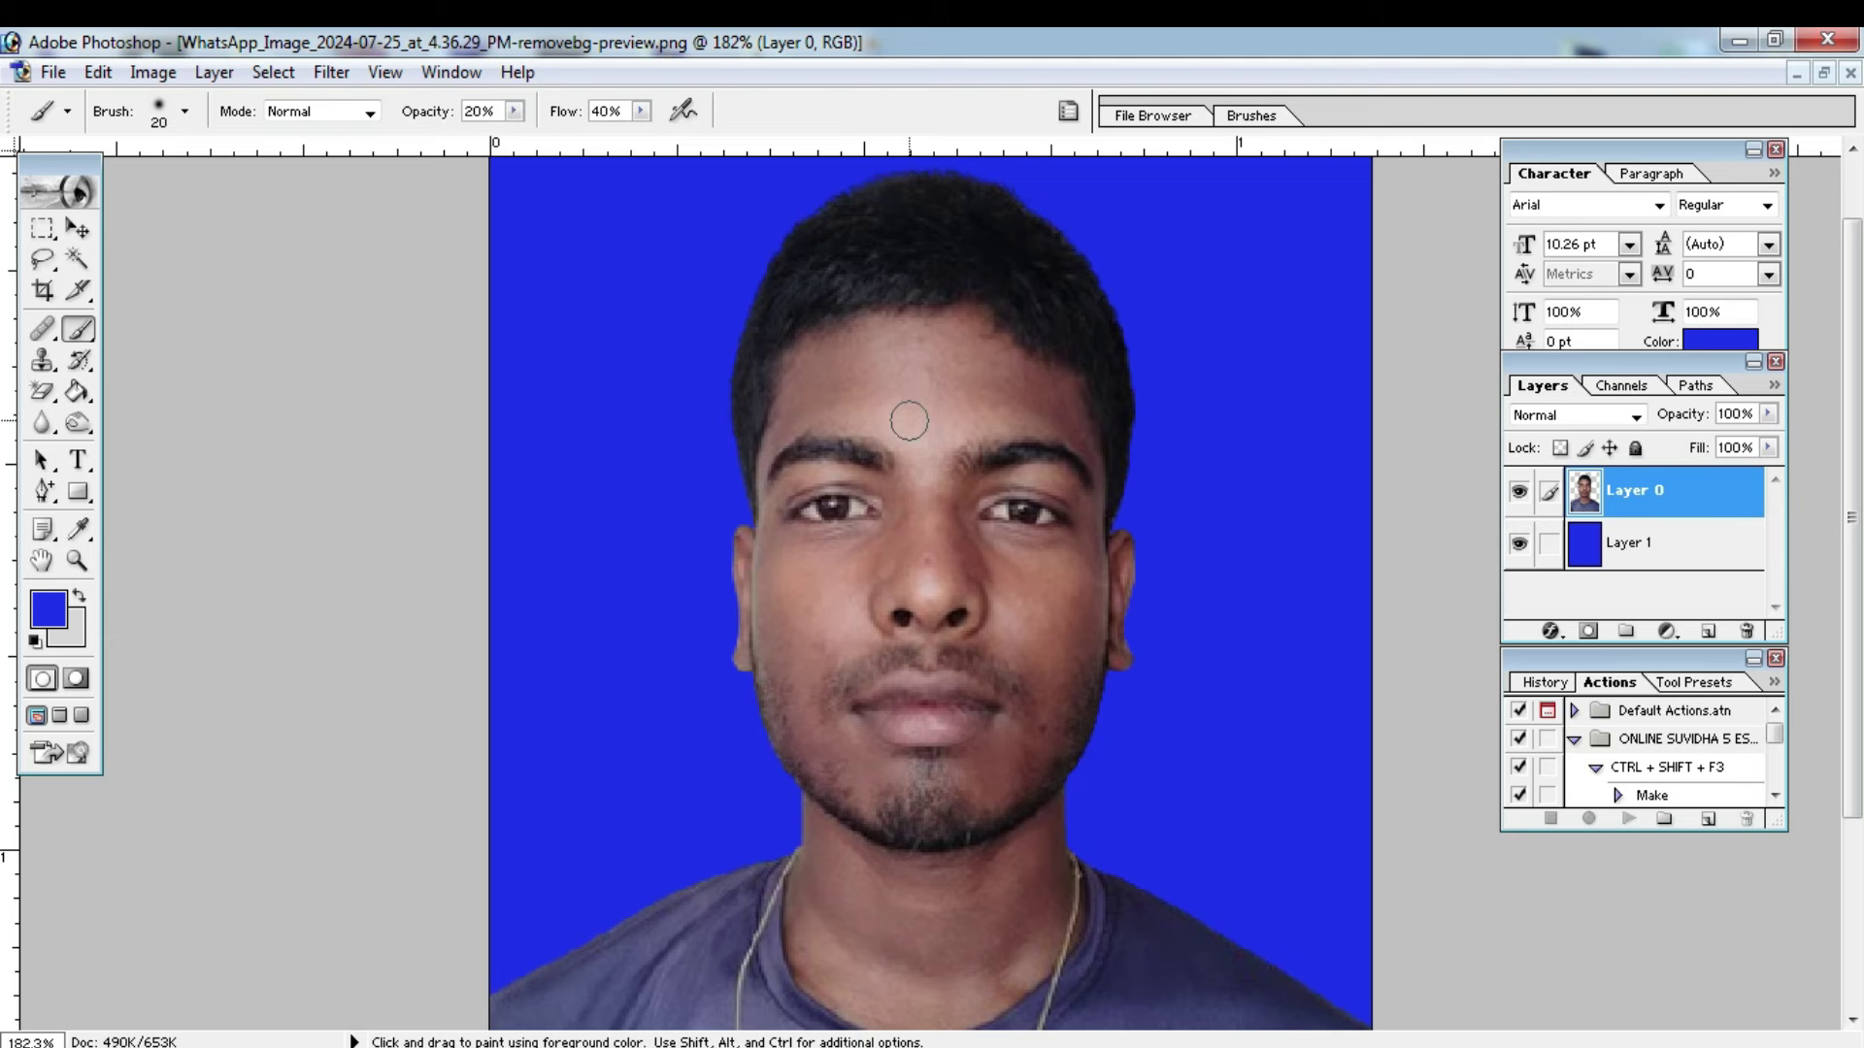
pyautogui.keyDown('alt'); pyautogui.click(907, 417); pyautogui.keyUp('alt')
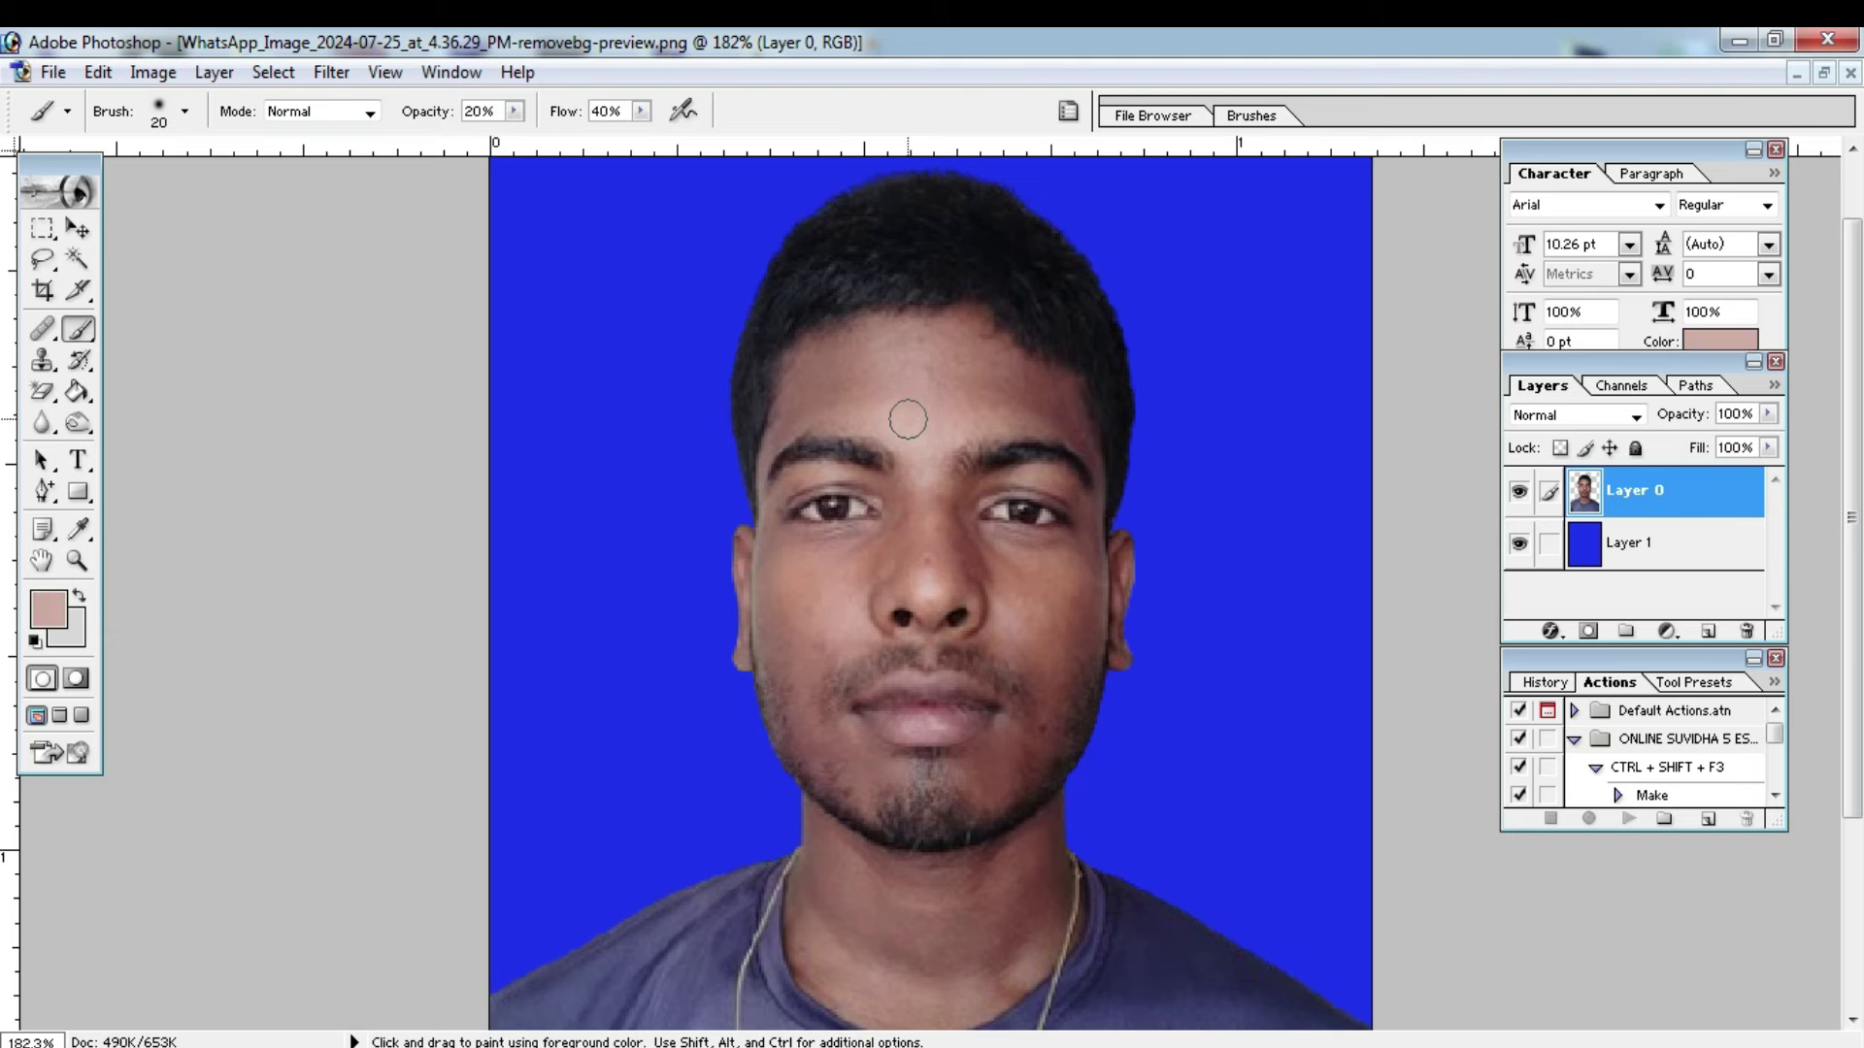
# Step: Dab skin tone over the forehead, right eye, cheek, temple, nose bridge and chin
pyautogui.click(980, 395)
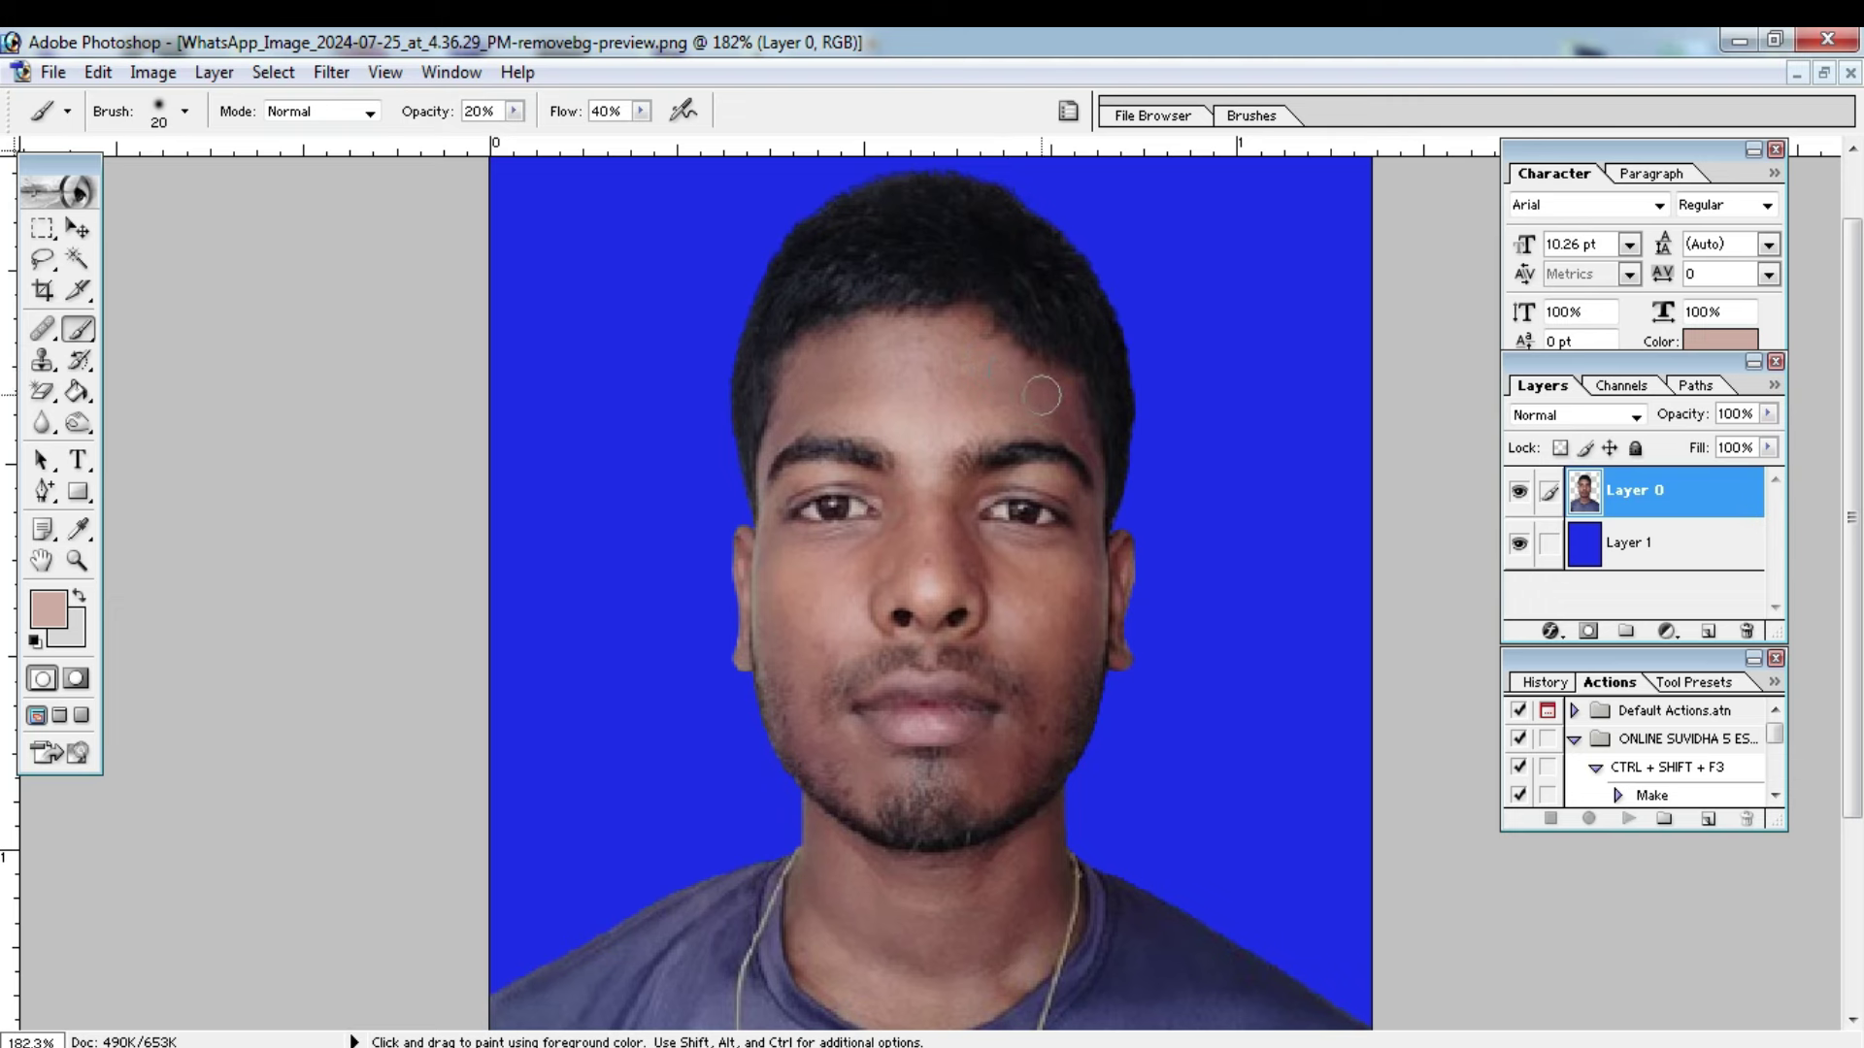
pyautogui.click(1072, 533)
pyautogui.click(1072, 648)
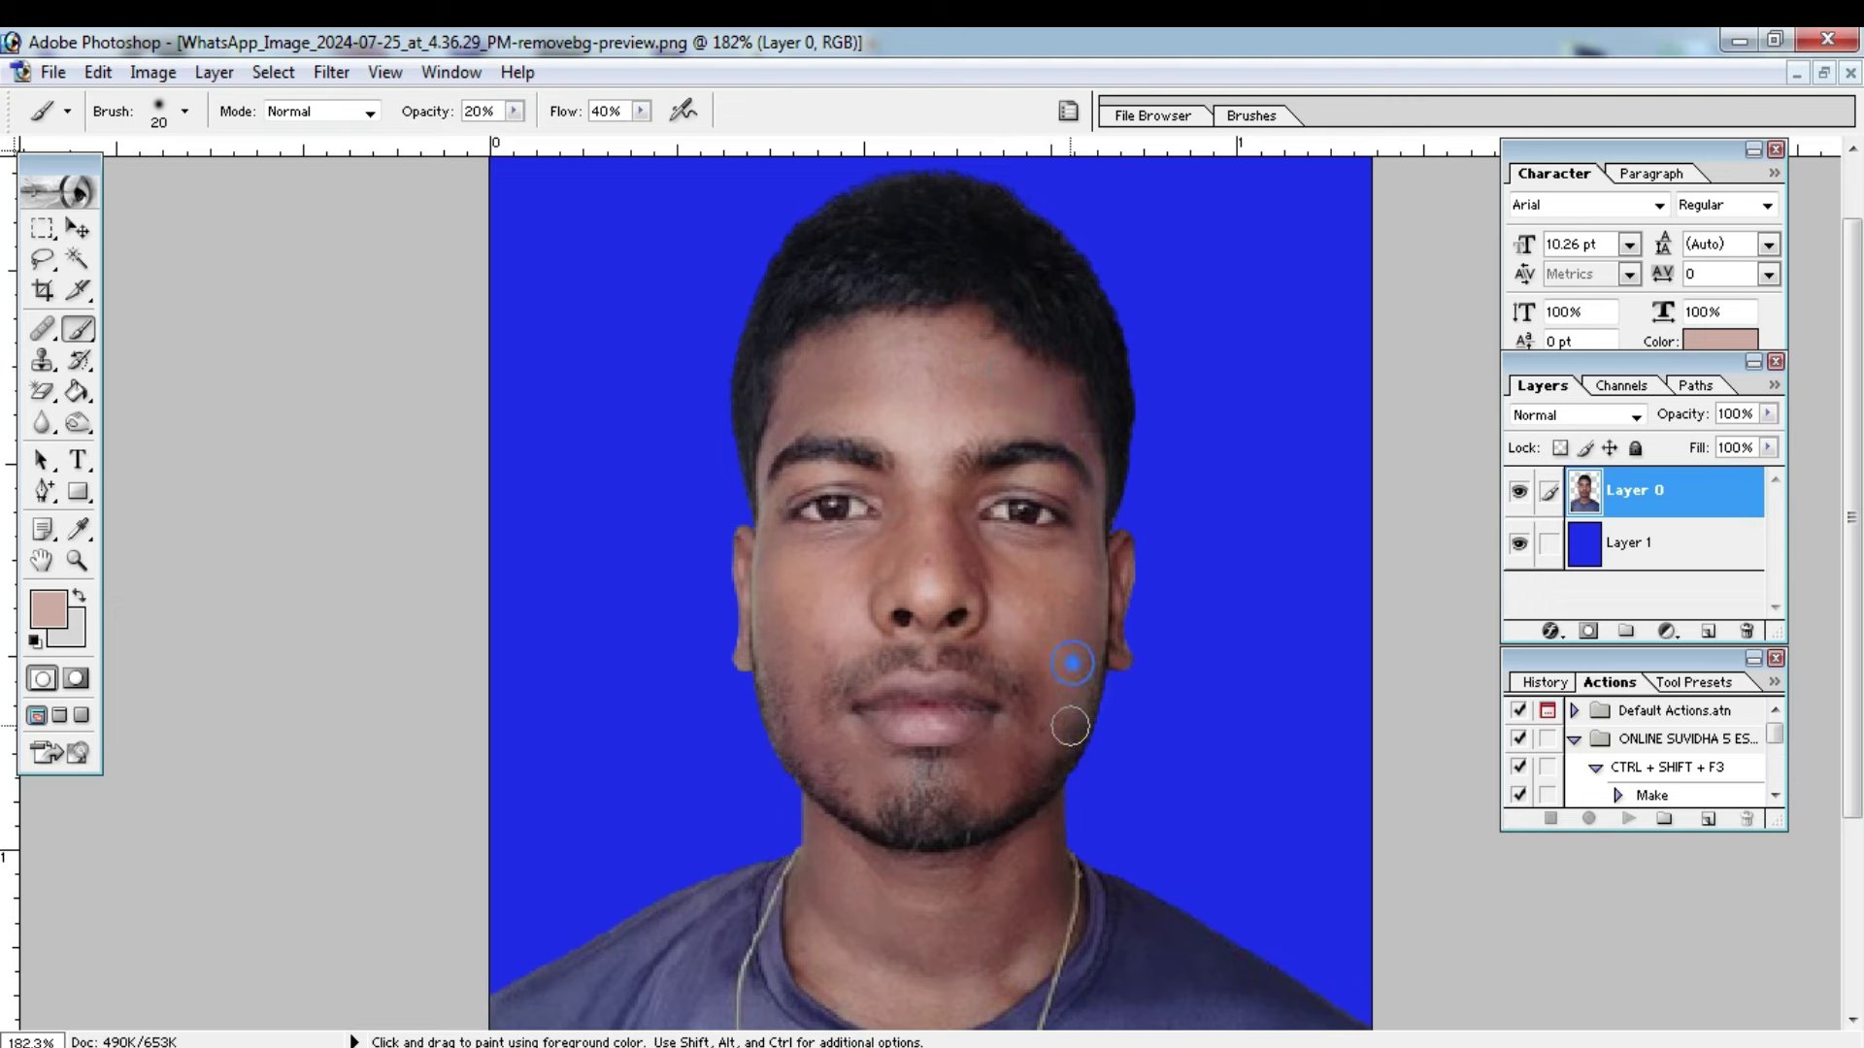
pyautogui.click(1074, 430)
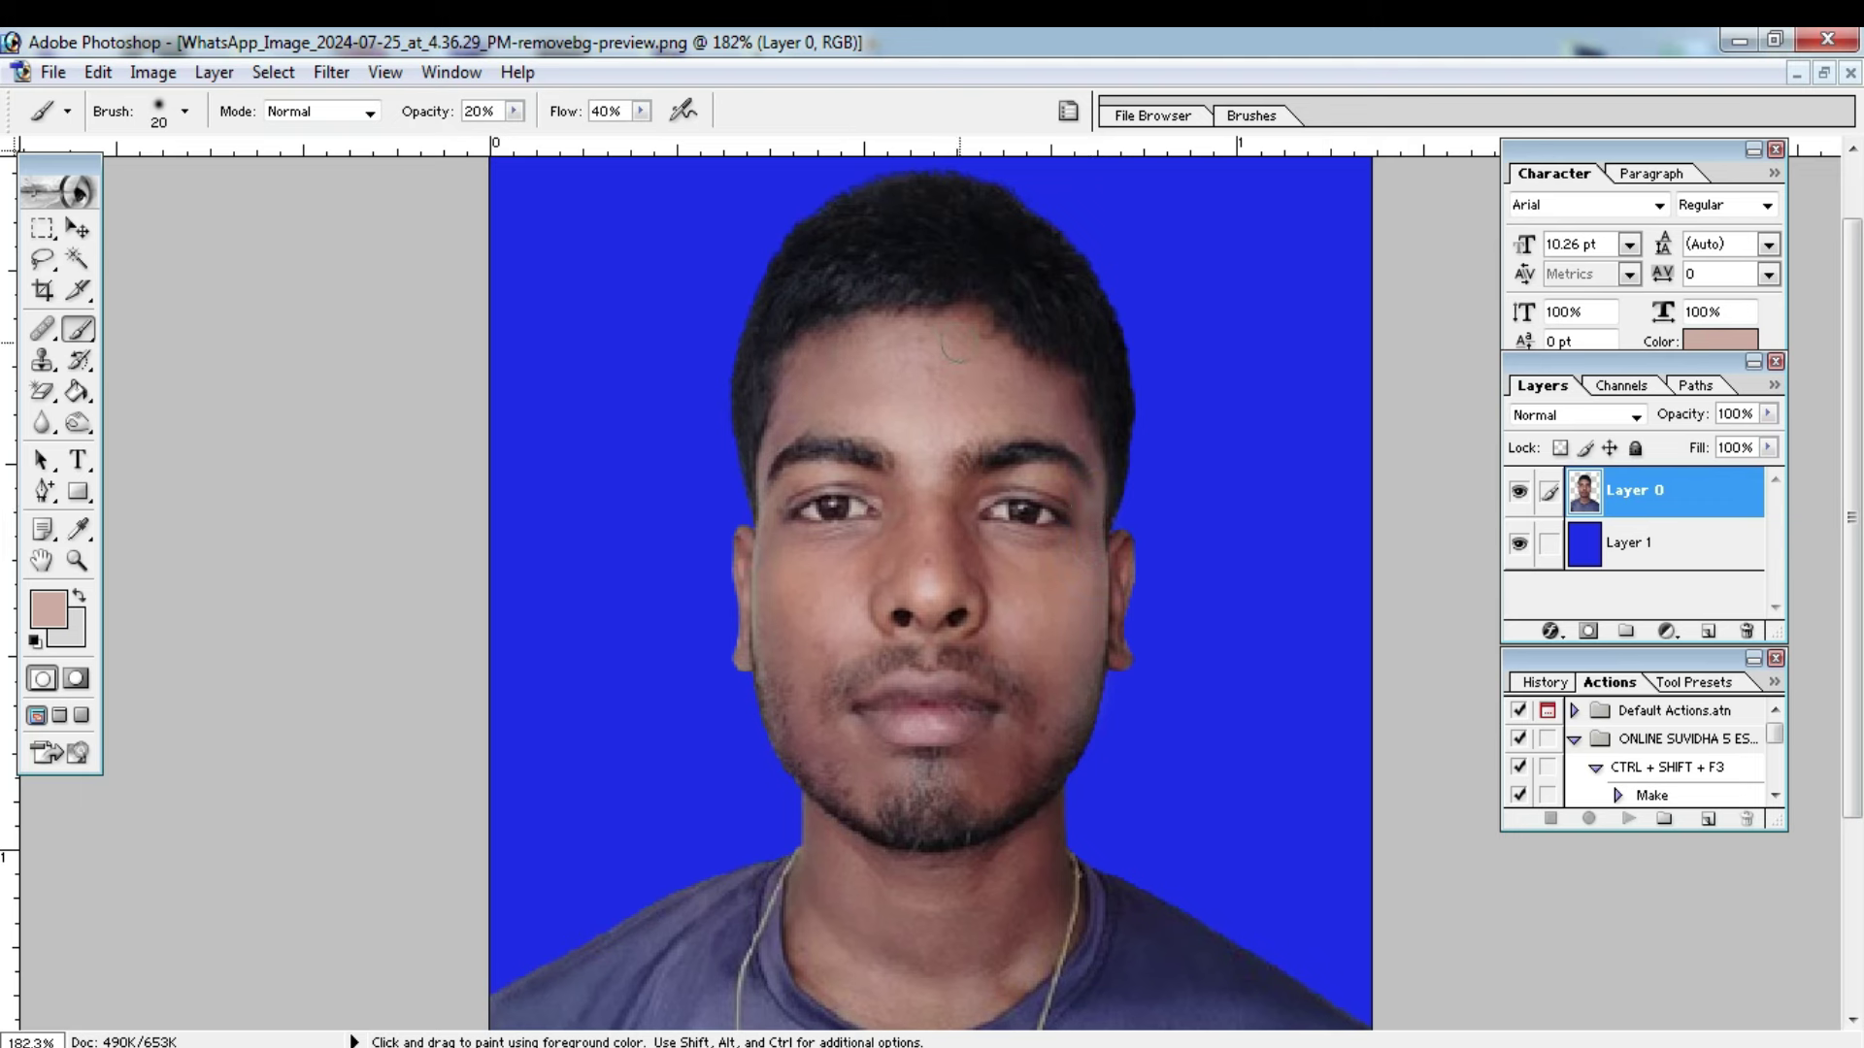
pyautogui.click(924, 364)
pyautogui.click(978, 572)
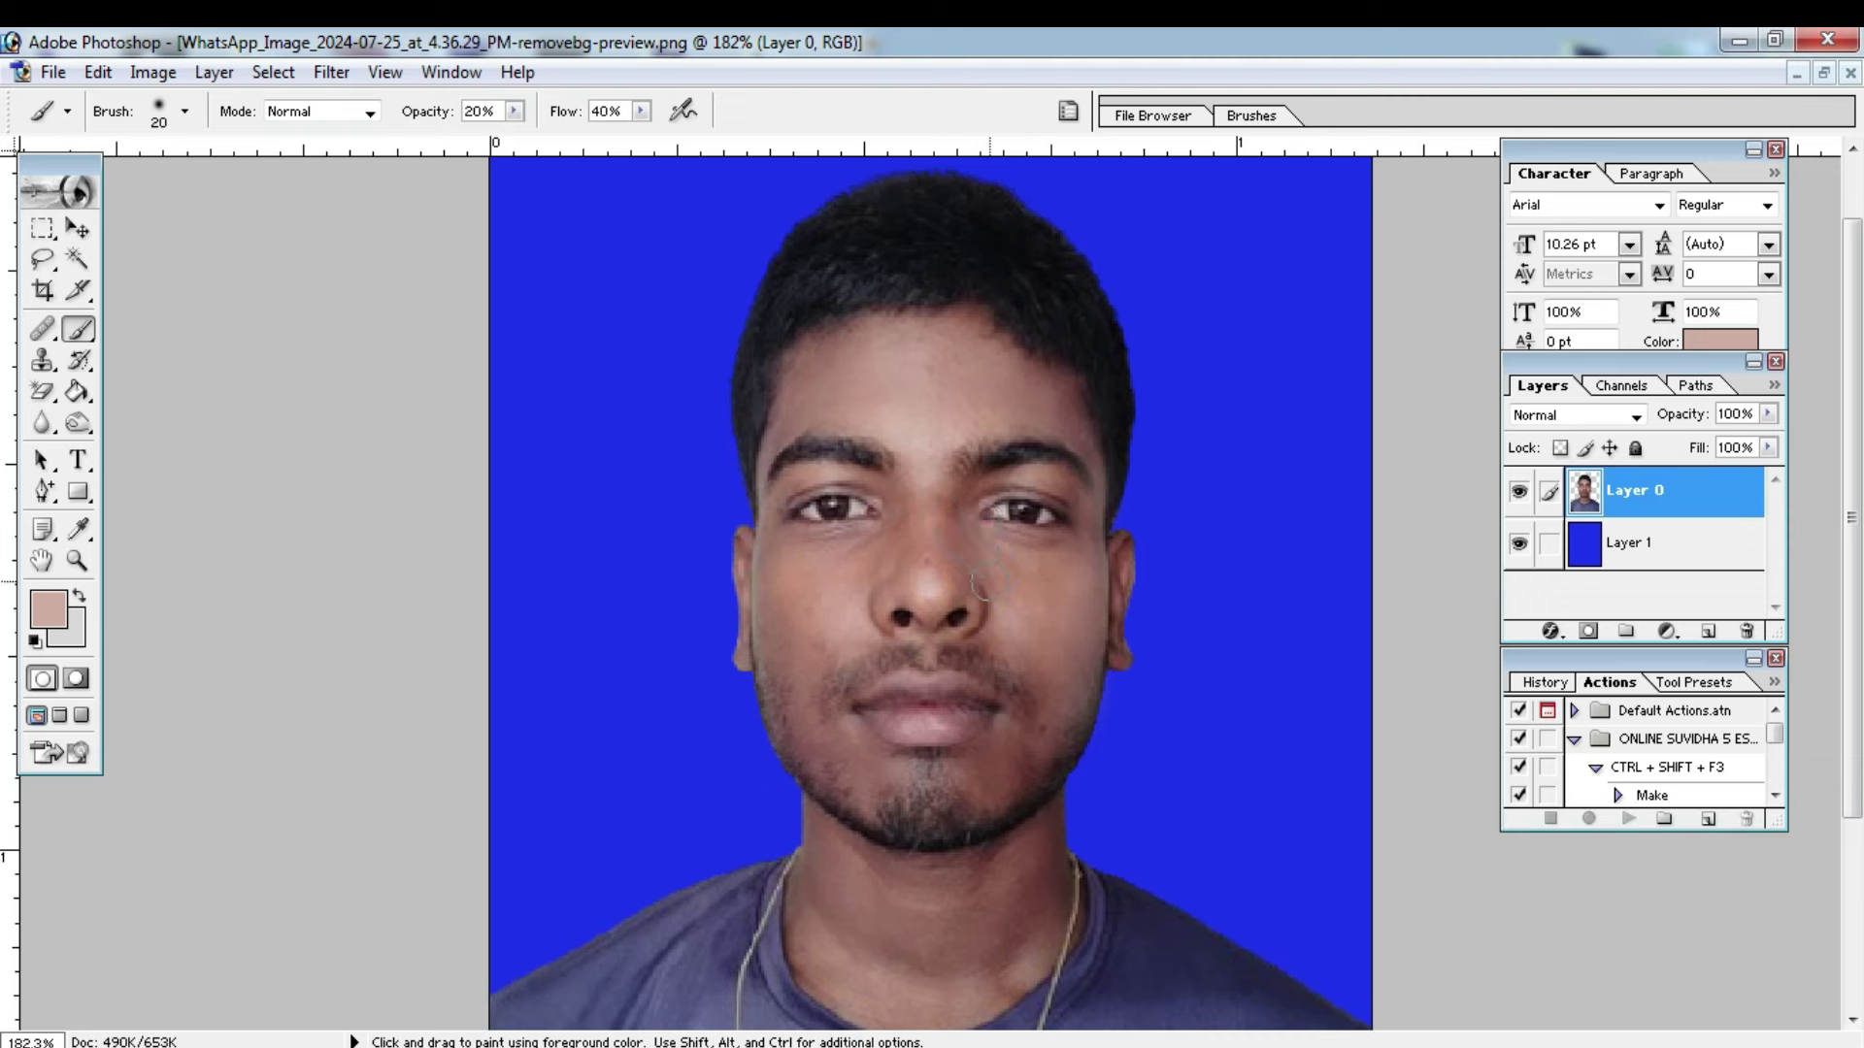
pyautogui.click(1027, 743)
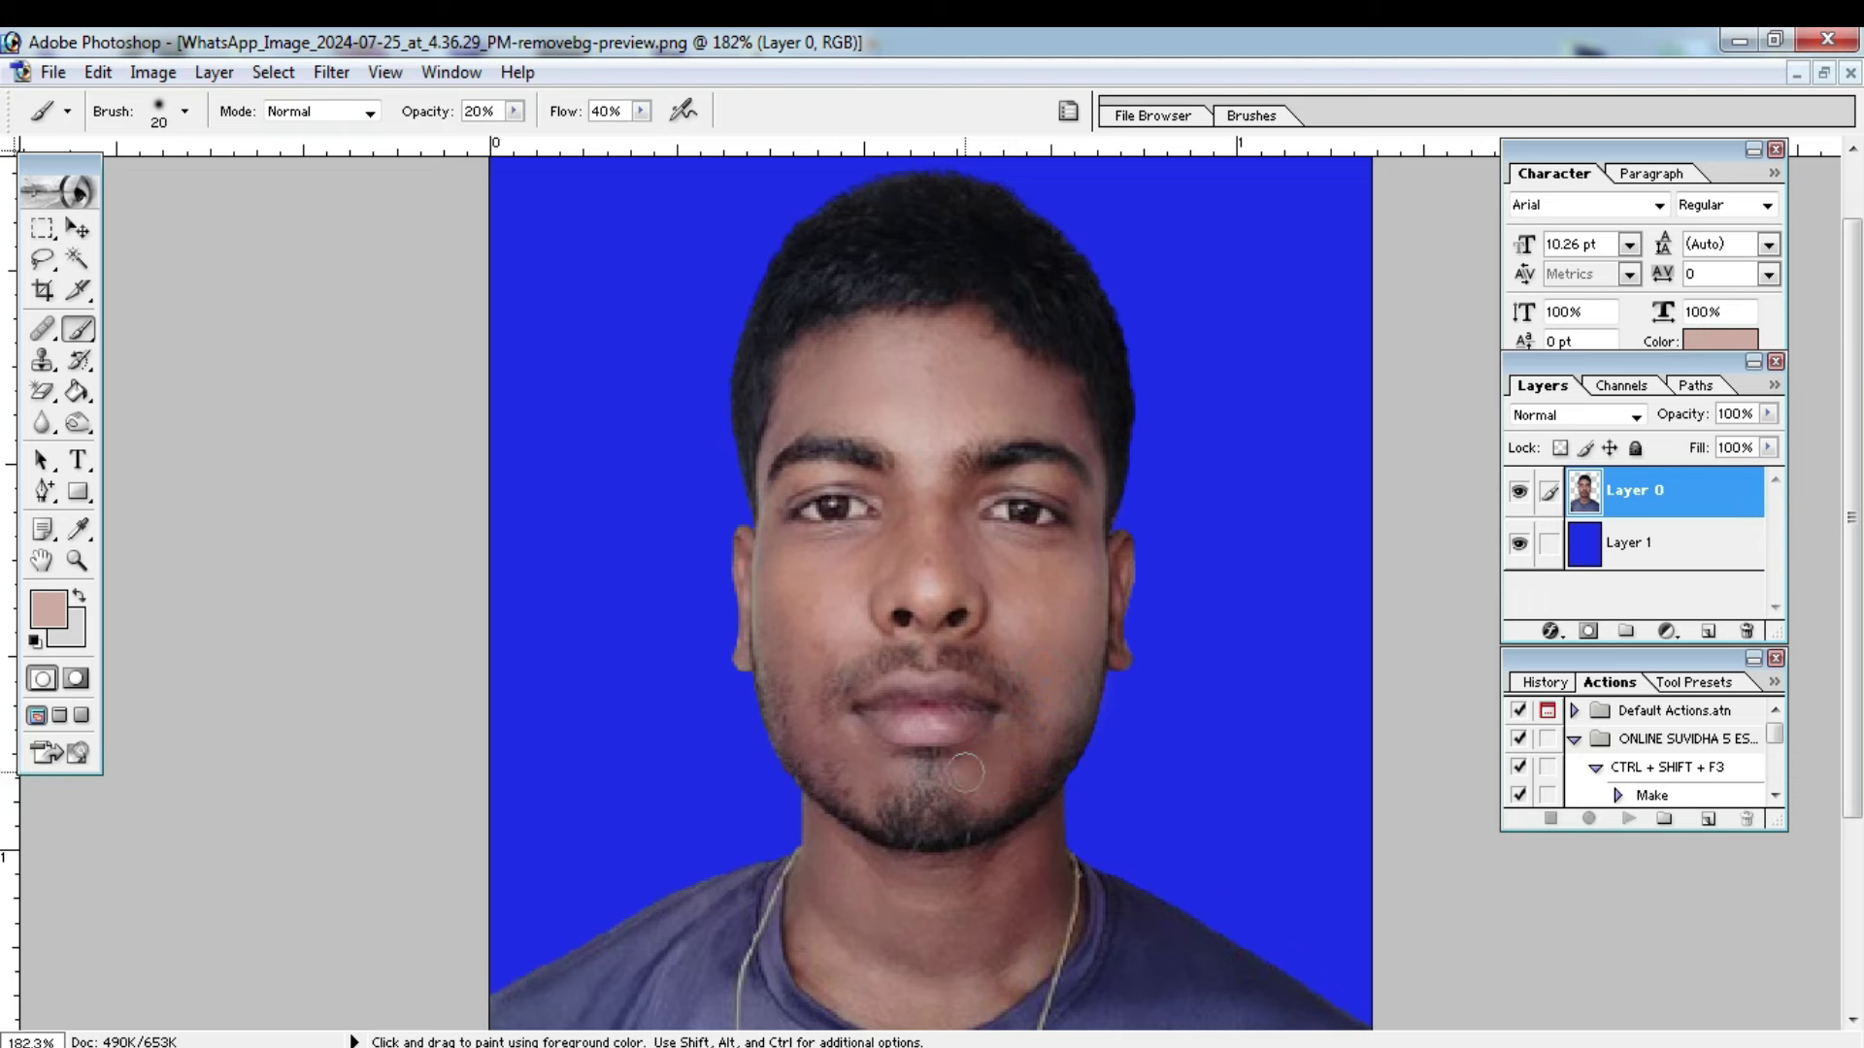
pyautogui.moveTo(1069, 412); pyautogui.dragTo(1076, 500)
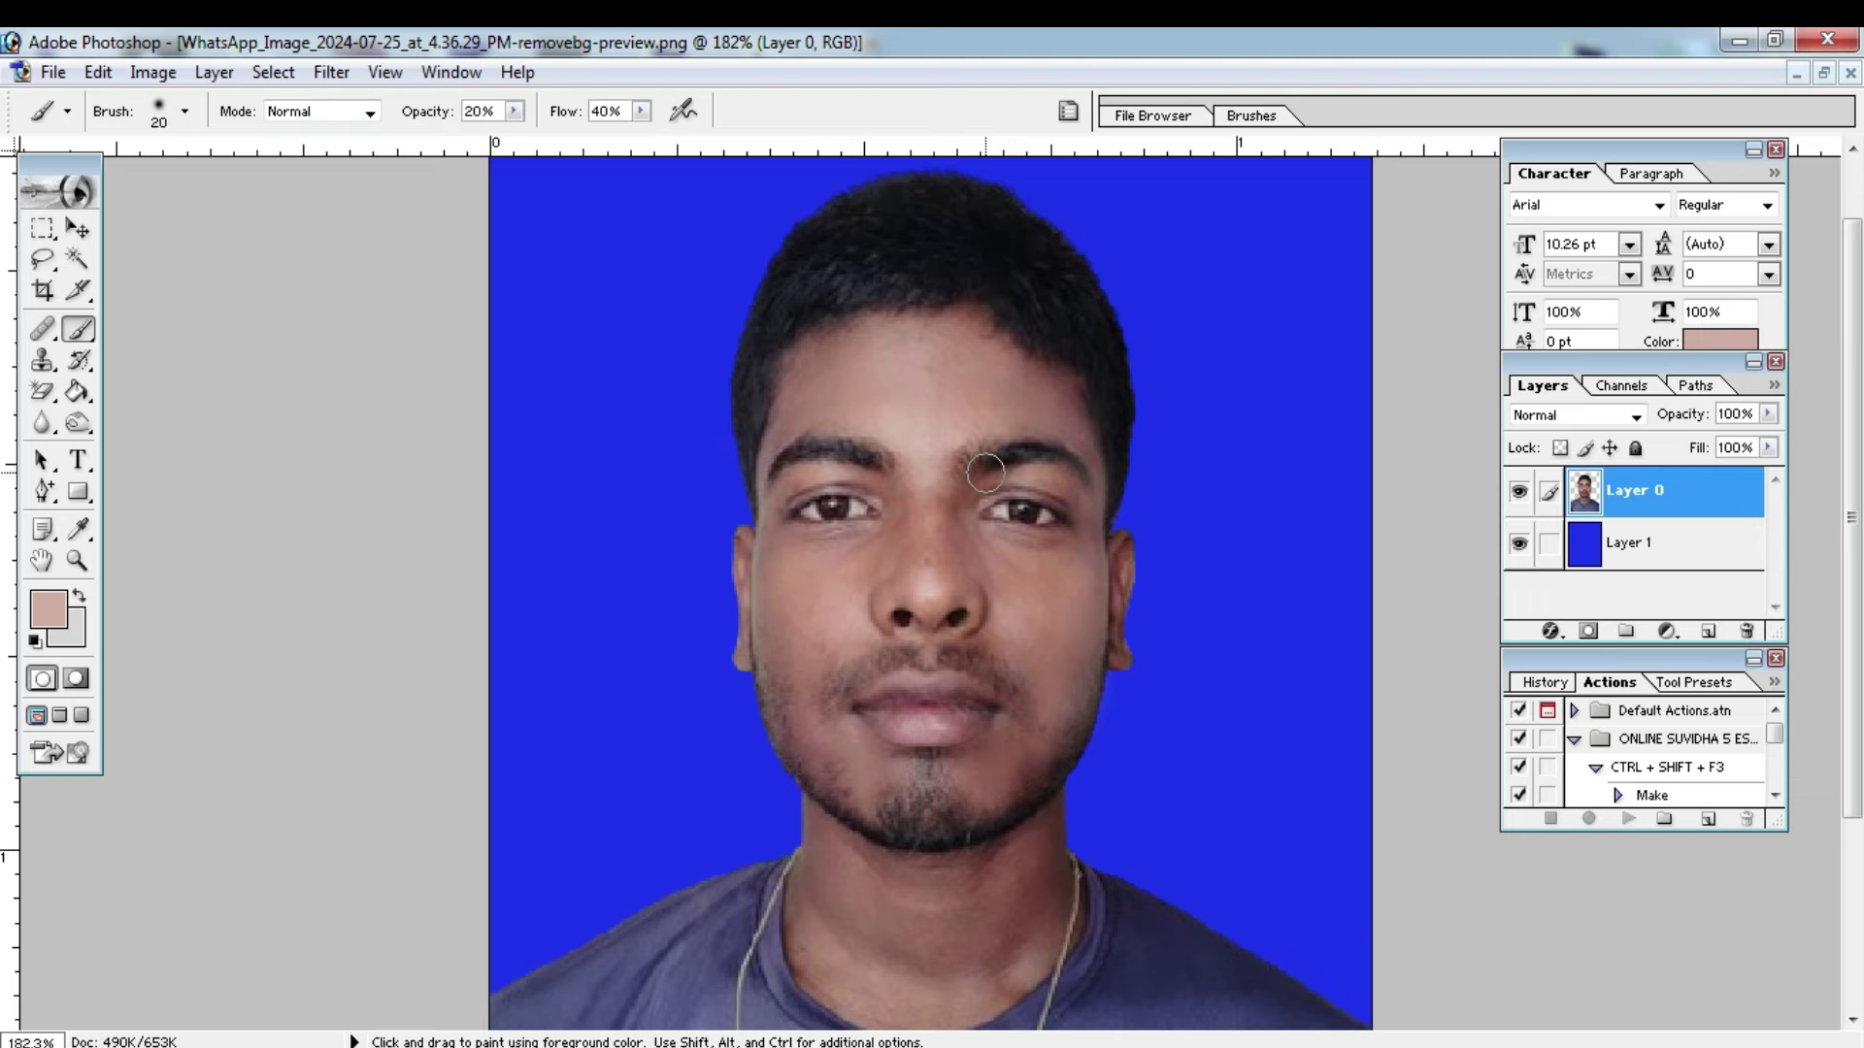
# Step: Patch the small nose blemishes with clean cheek skin using the Patch tool
pyautogui.hotkey('ctrl', 'space')
pyautogui.moveTo(873, 538); pyautogui.dragTo(980, 588)
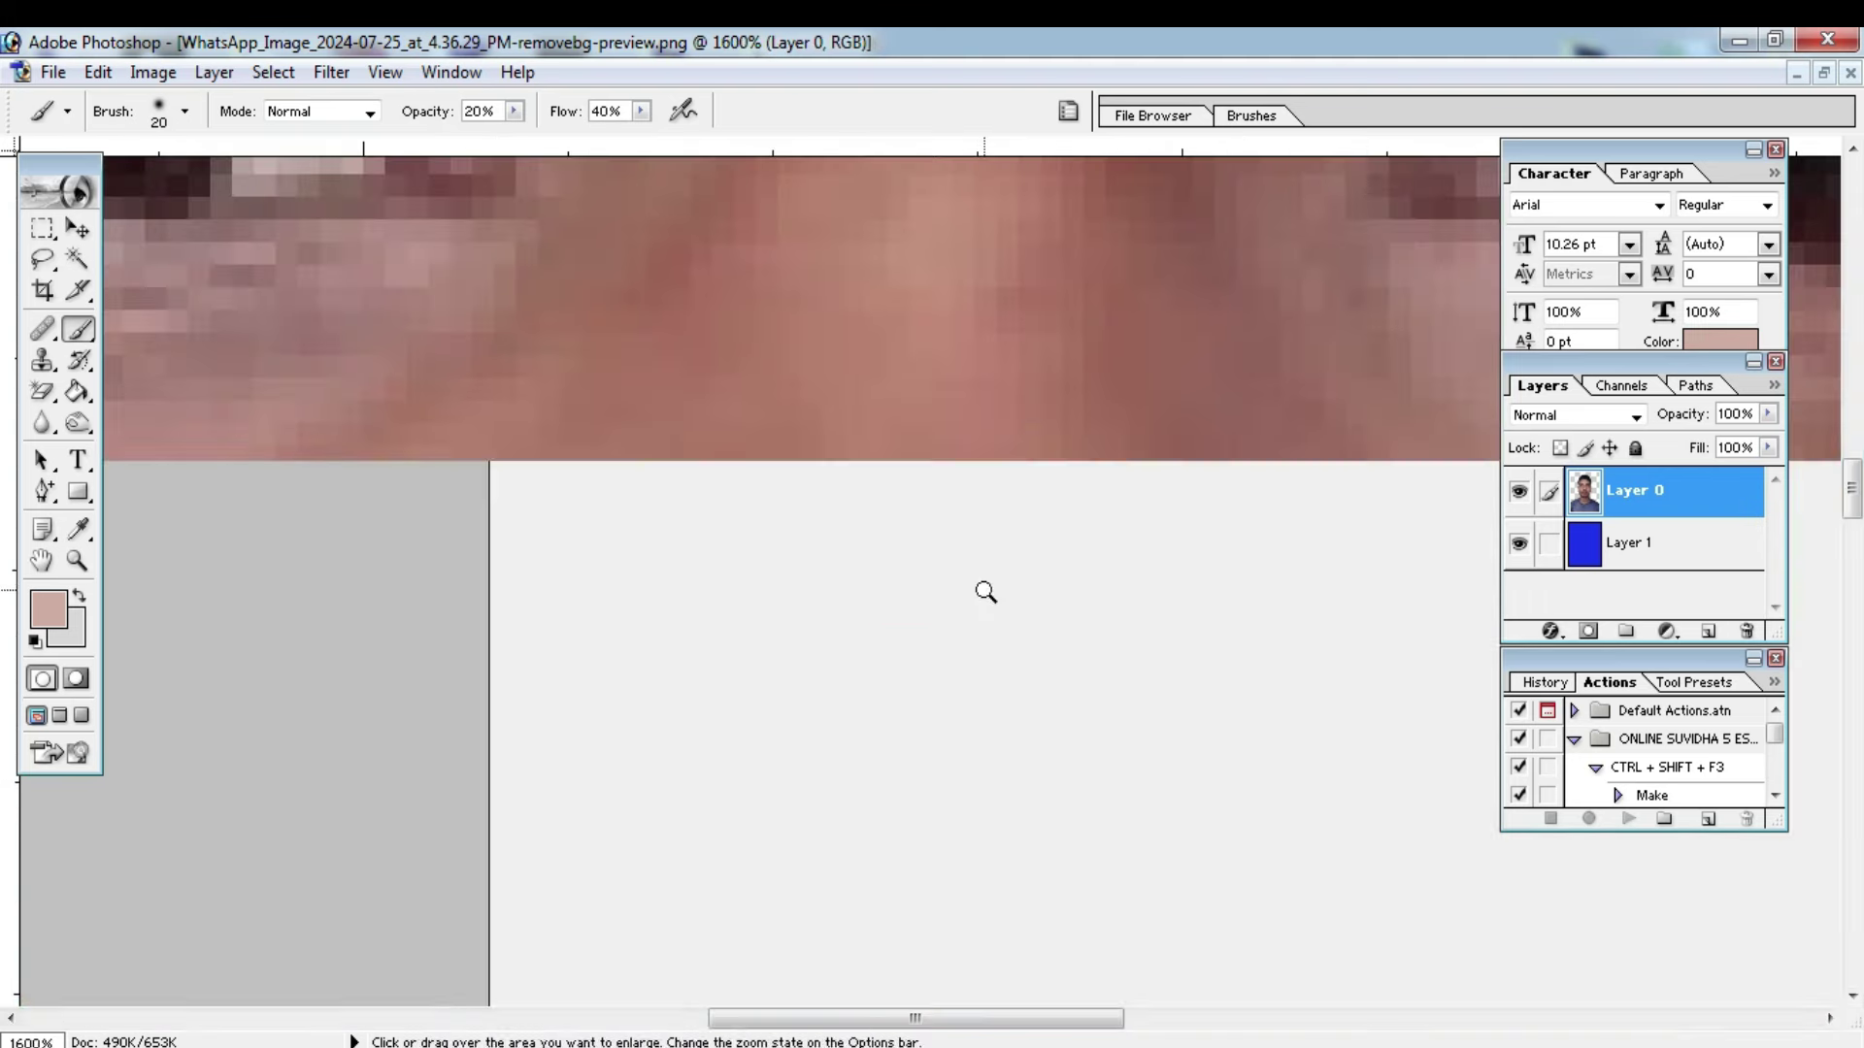
pyautogui.keyDown('alt'); pyautogui.click(923, 595); pyautogui.keyUp('alt')
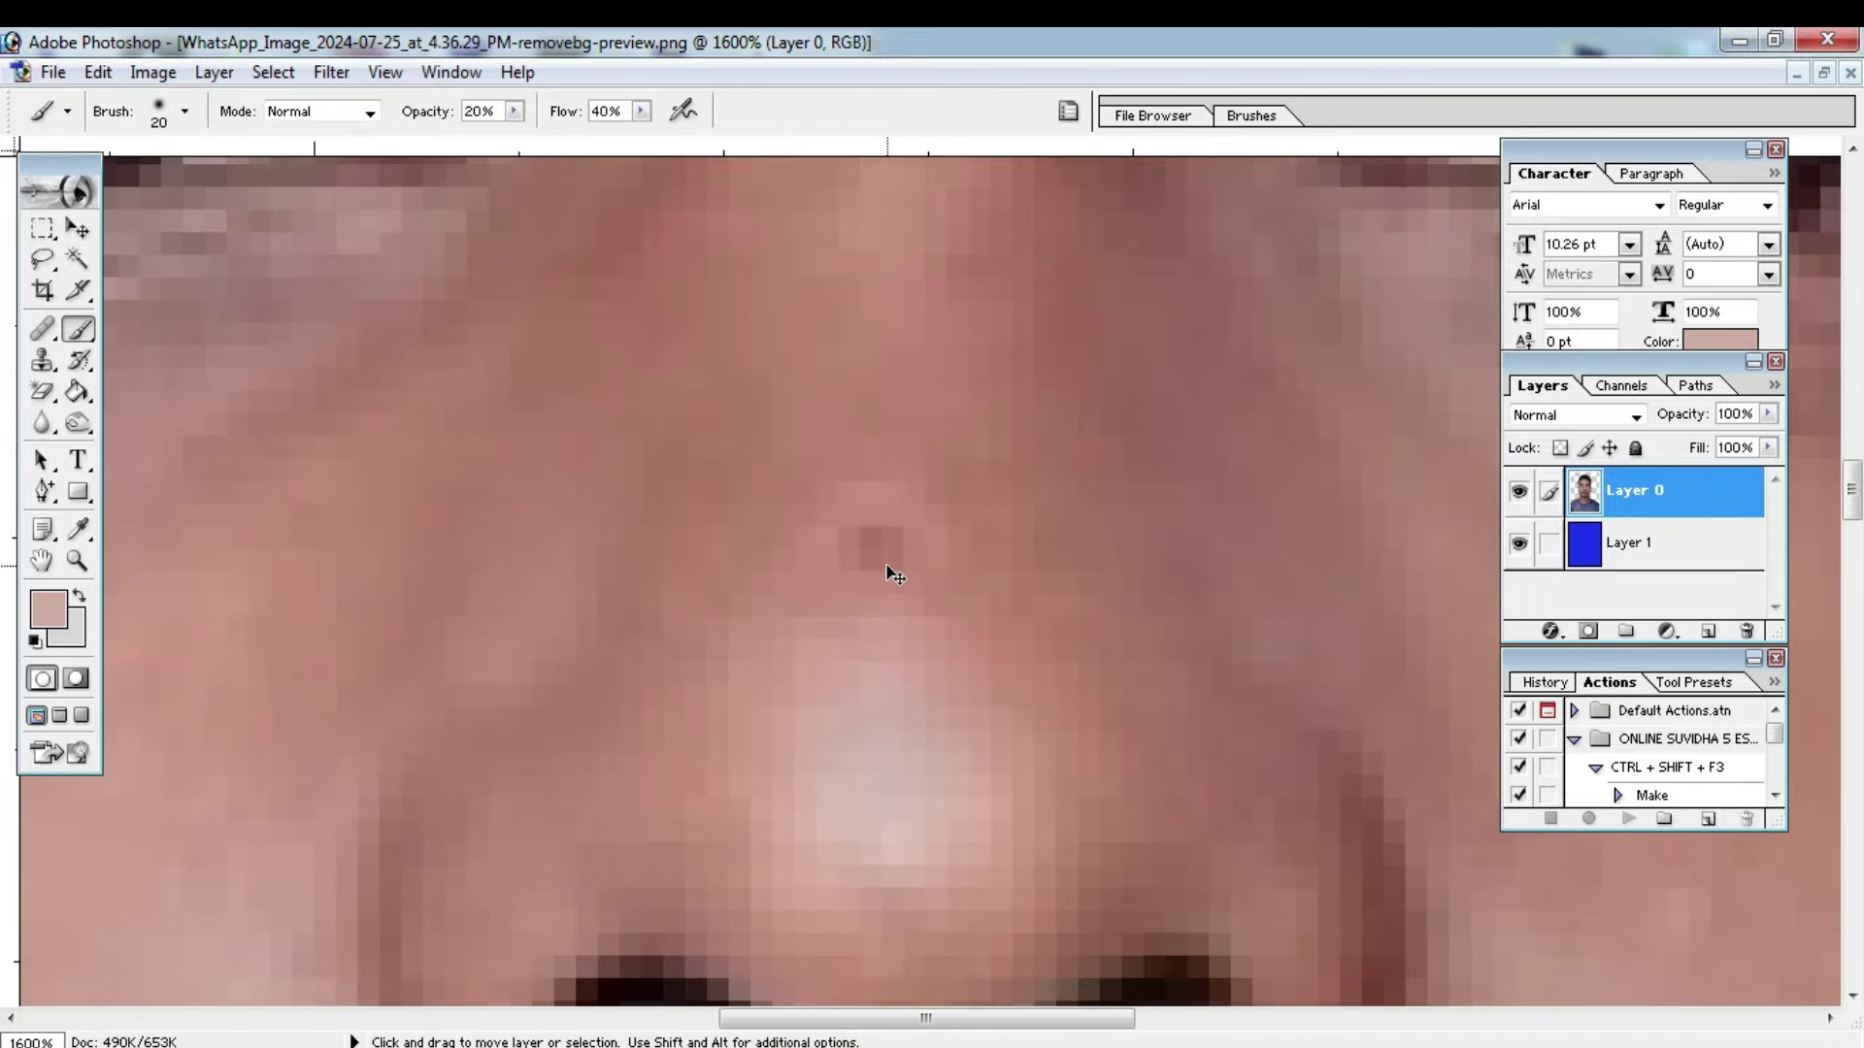
pyautogui.hotkey('ctrl', '-')
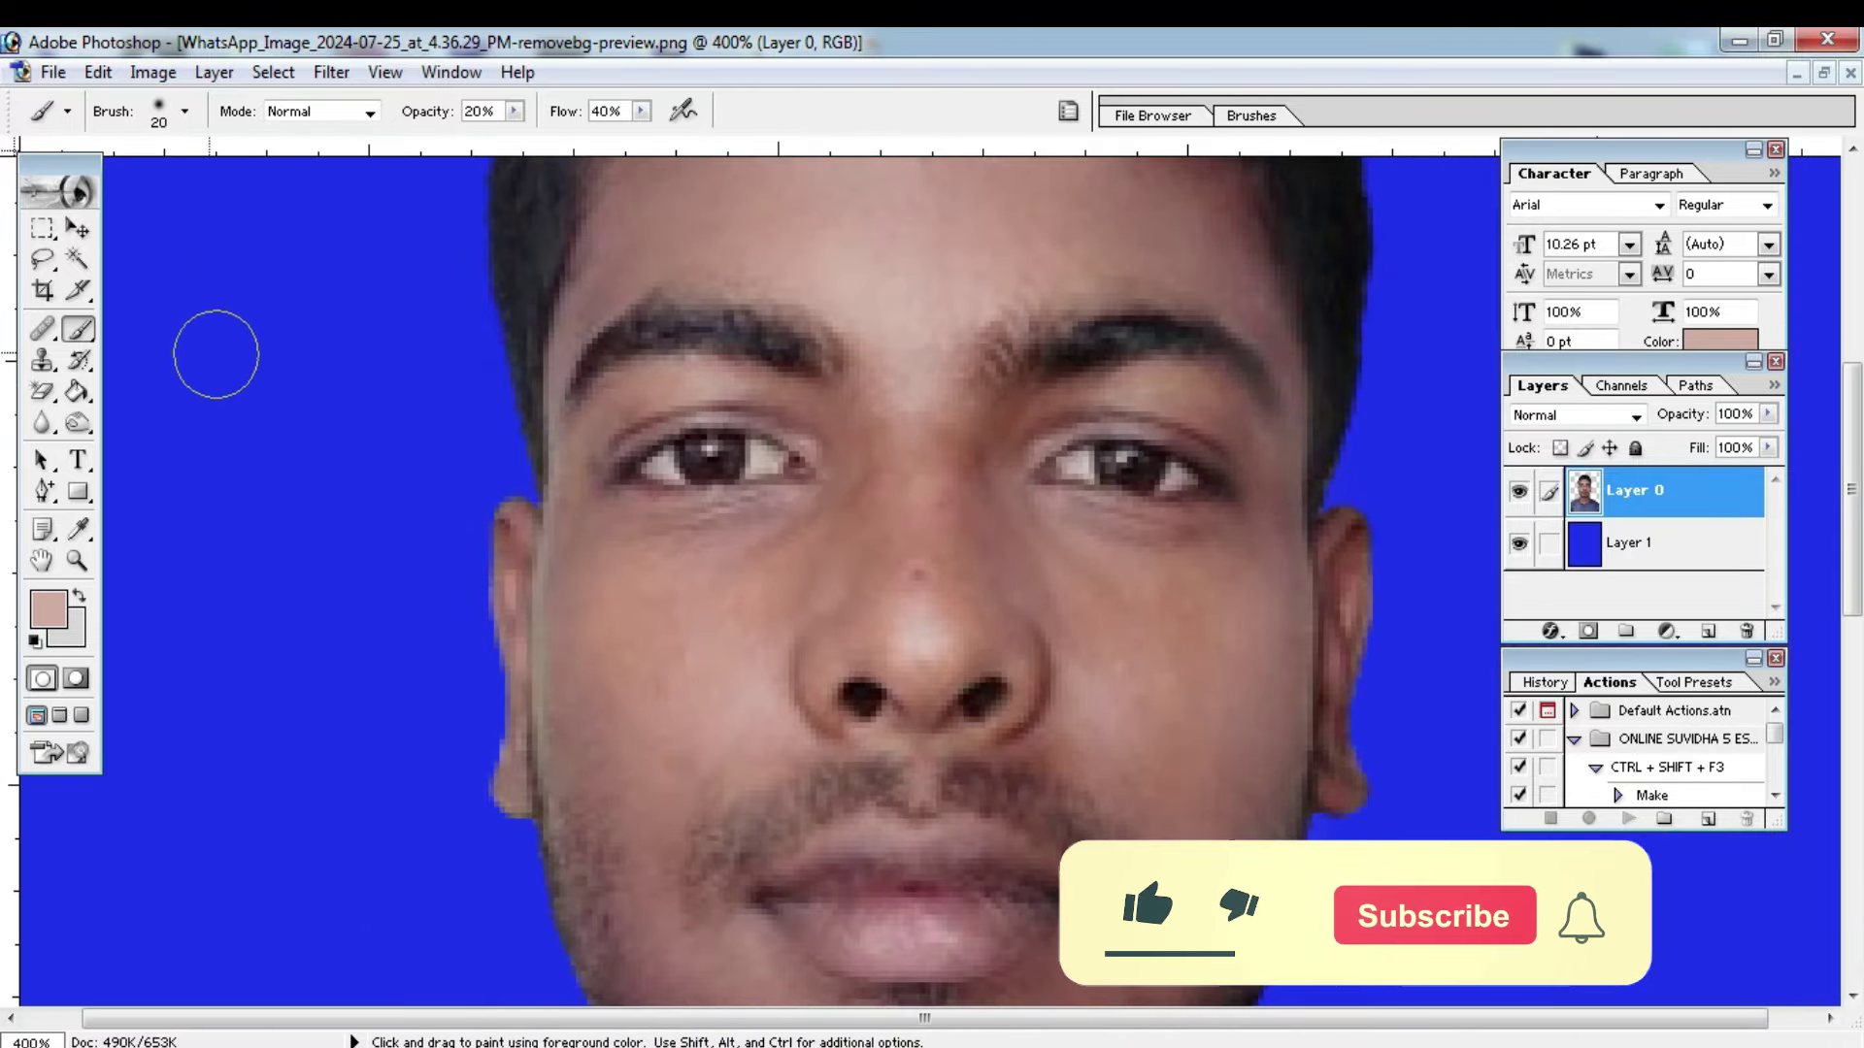
pyautogui.click(42, 330)
pyautogui.click(159, 357)
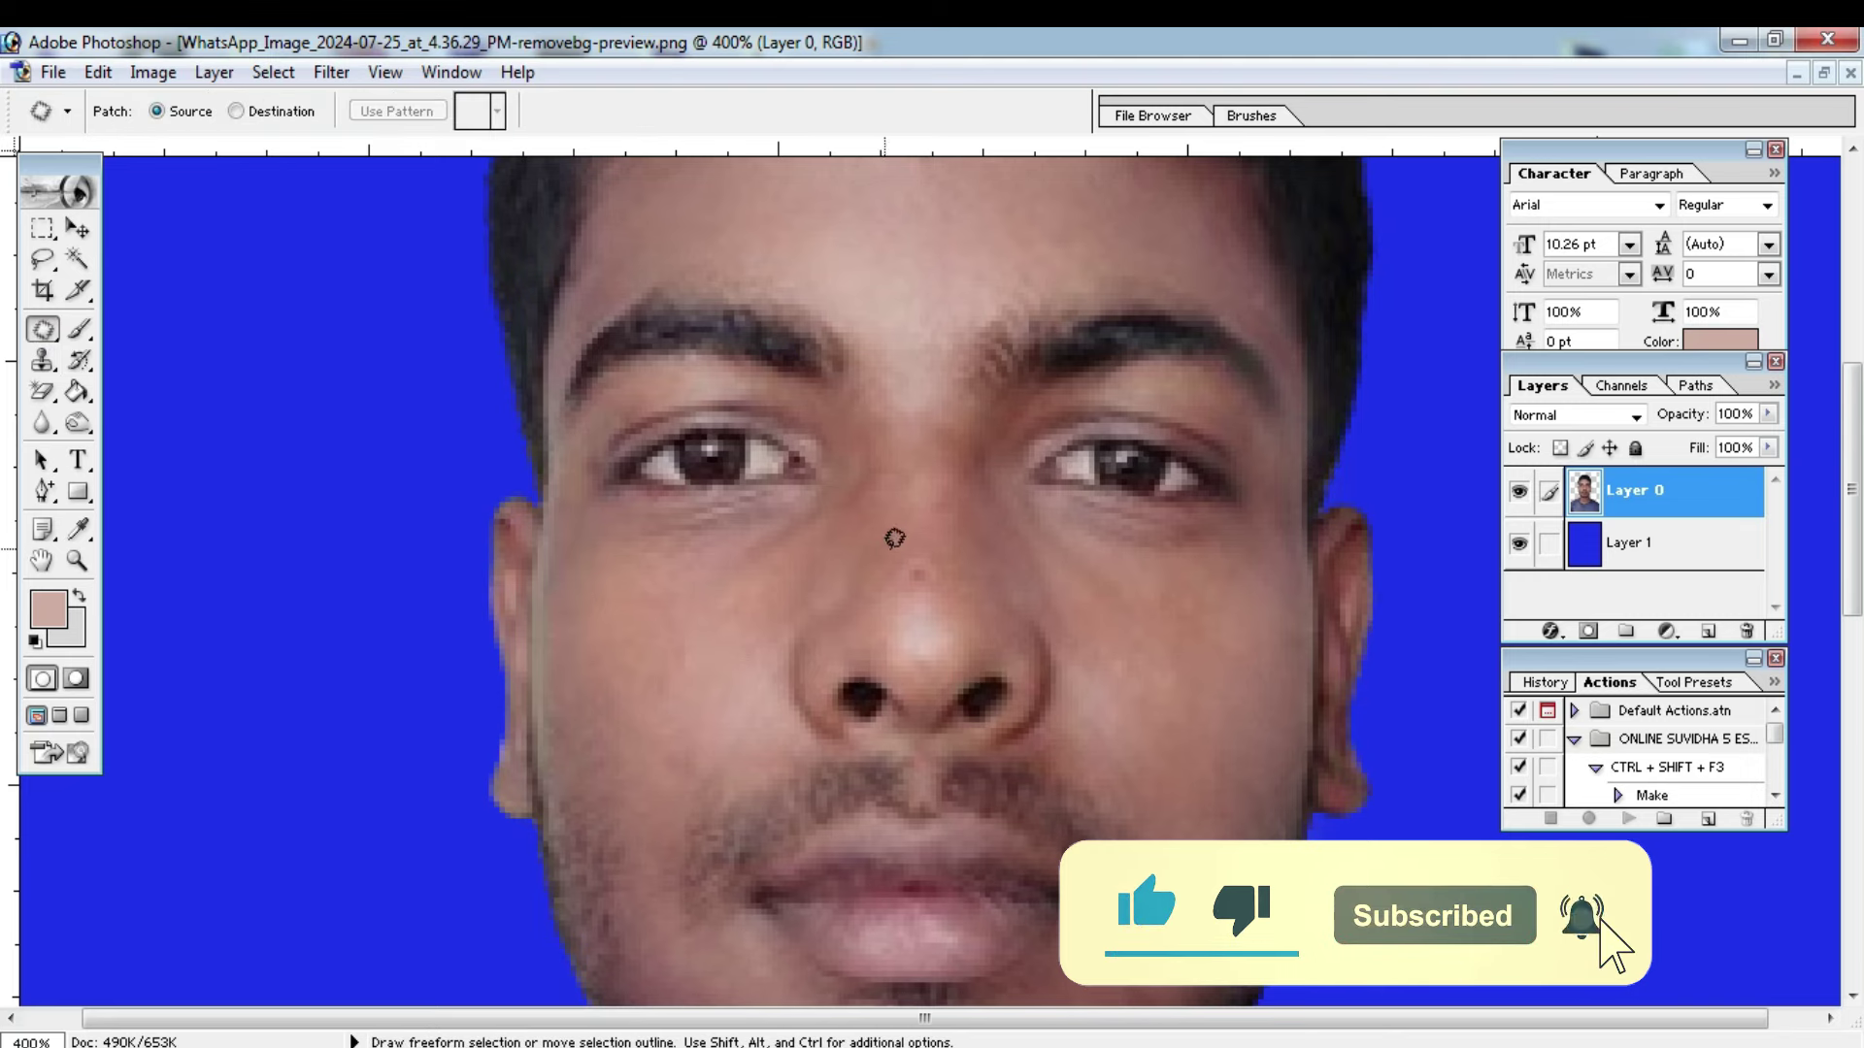
pyautogui.moveTo(907, 553); pyautogui.dragTo(909, 525)
pyautogui.moveTo(796, 596)
pyautogui.mouseDown()
pyautogui.moveTo(661, 701)
pyautogui.moveTo(683, 708)
pyautogui.mouseUp()
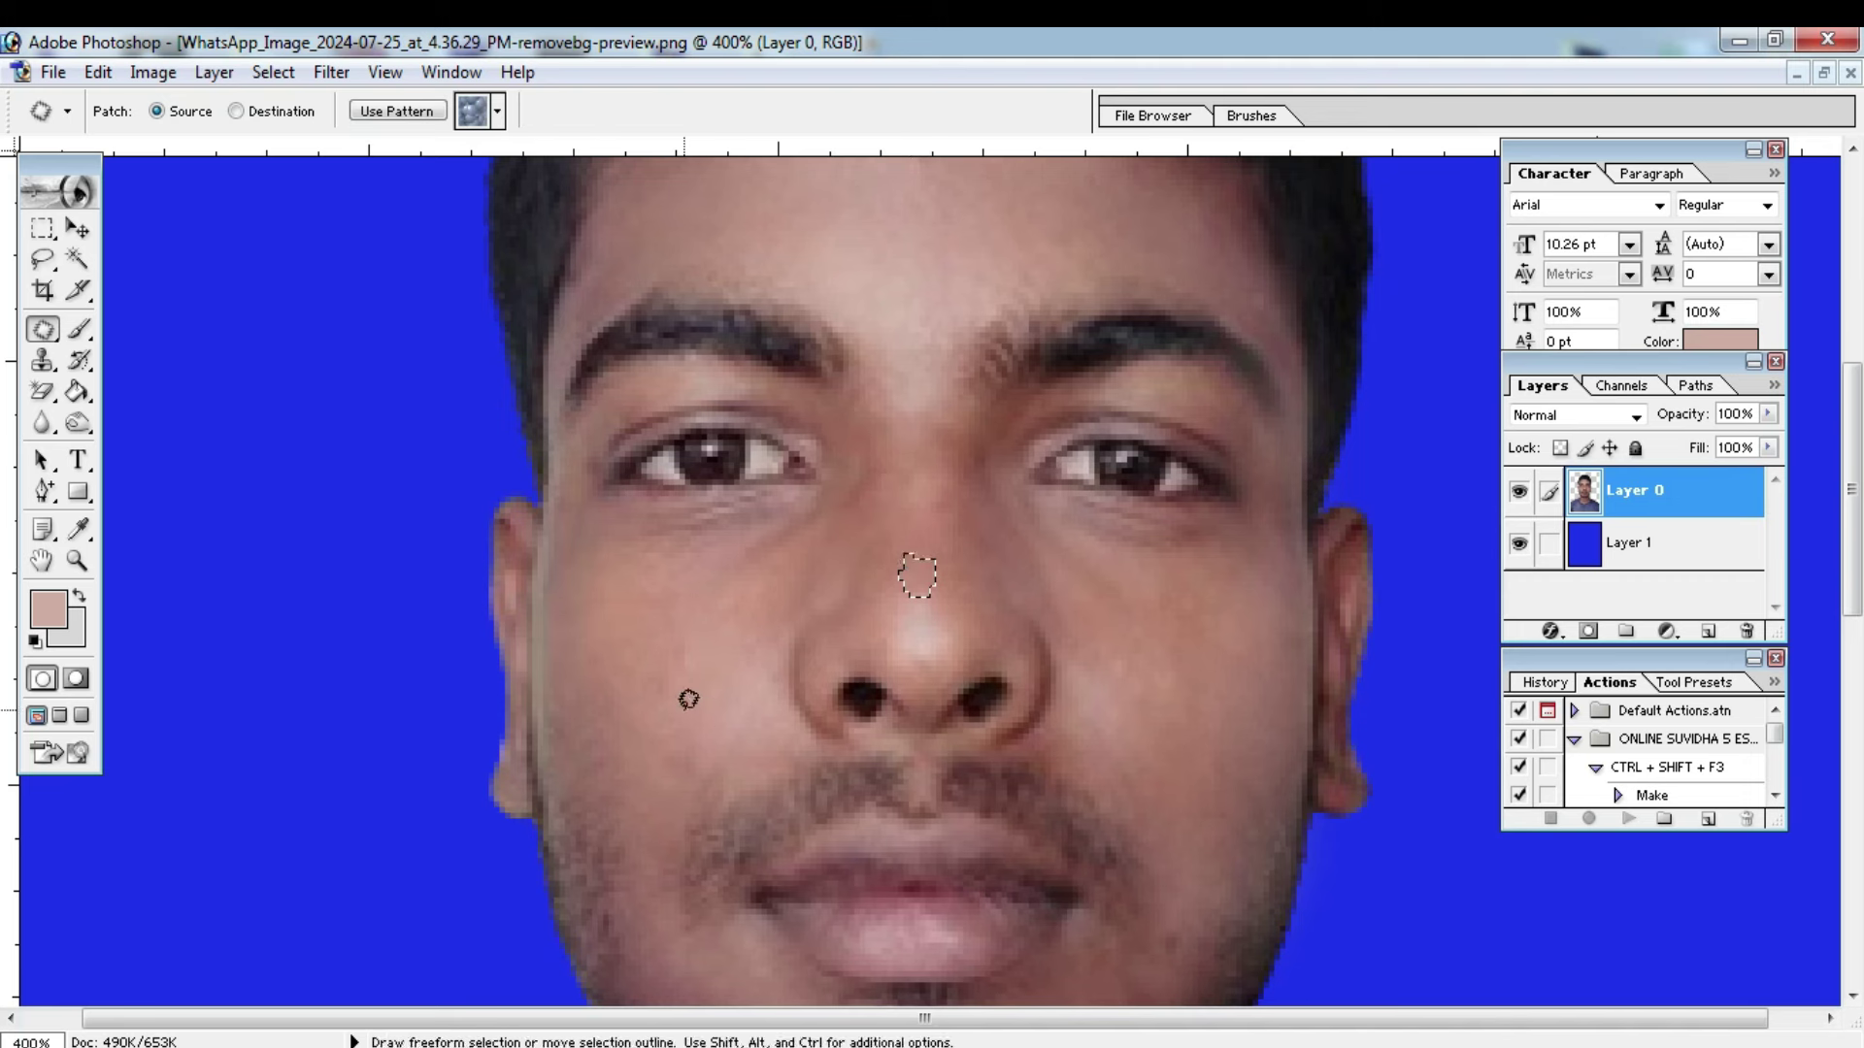
pyautogui.moveTo(917, 485)
pyautogui.mouseDown()
pyautogui.moveTo(944, 523)
pyautogui.moveTo(928, 491)
pyautogui.mouseUp()
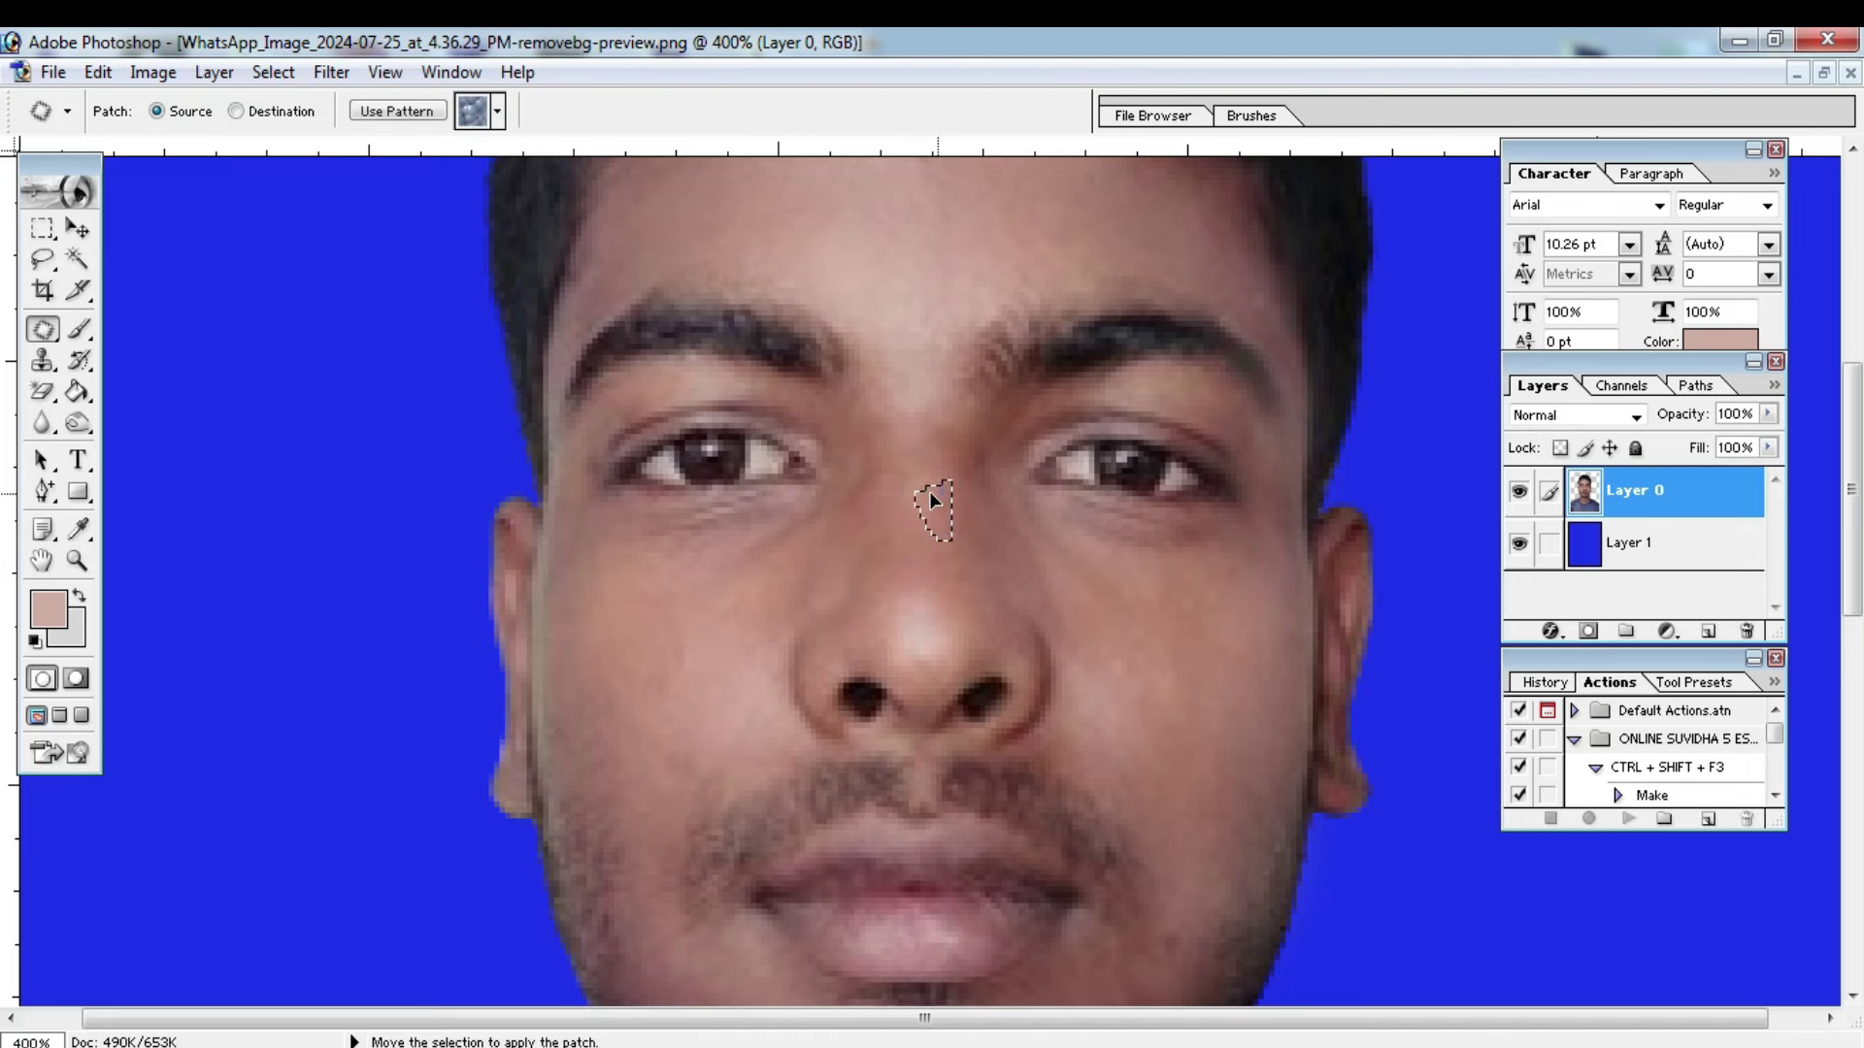
pyautogui.click(897, 546)
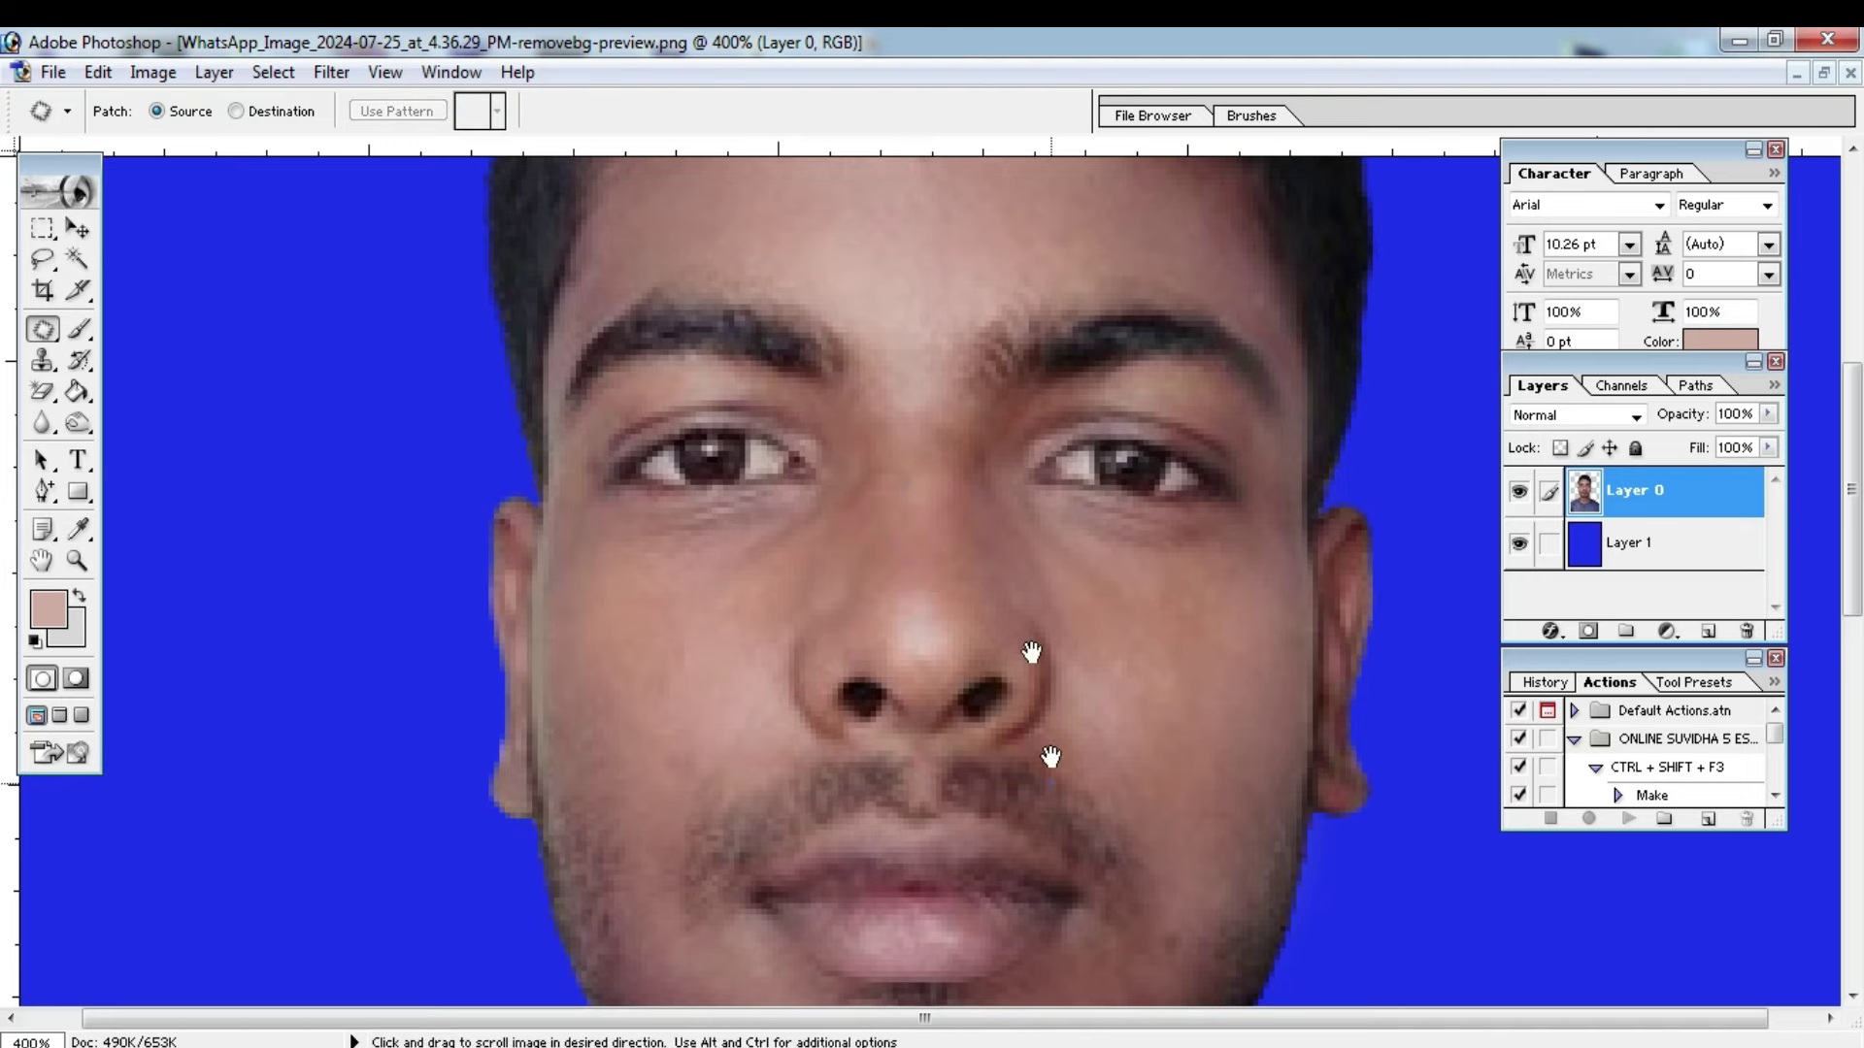
# Step: Outline a chin blemish, then pan up to the forehead
pyautogui.scroll(-3, 1095, 641)
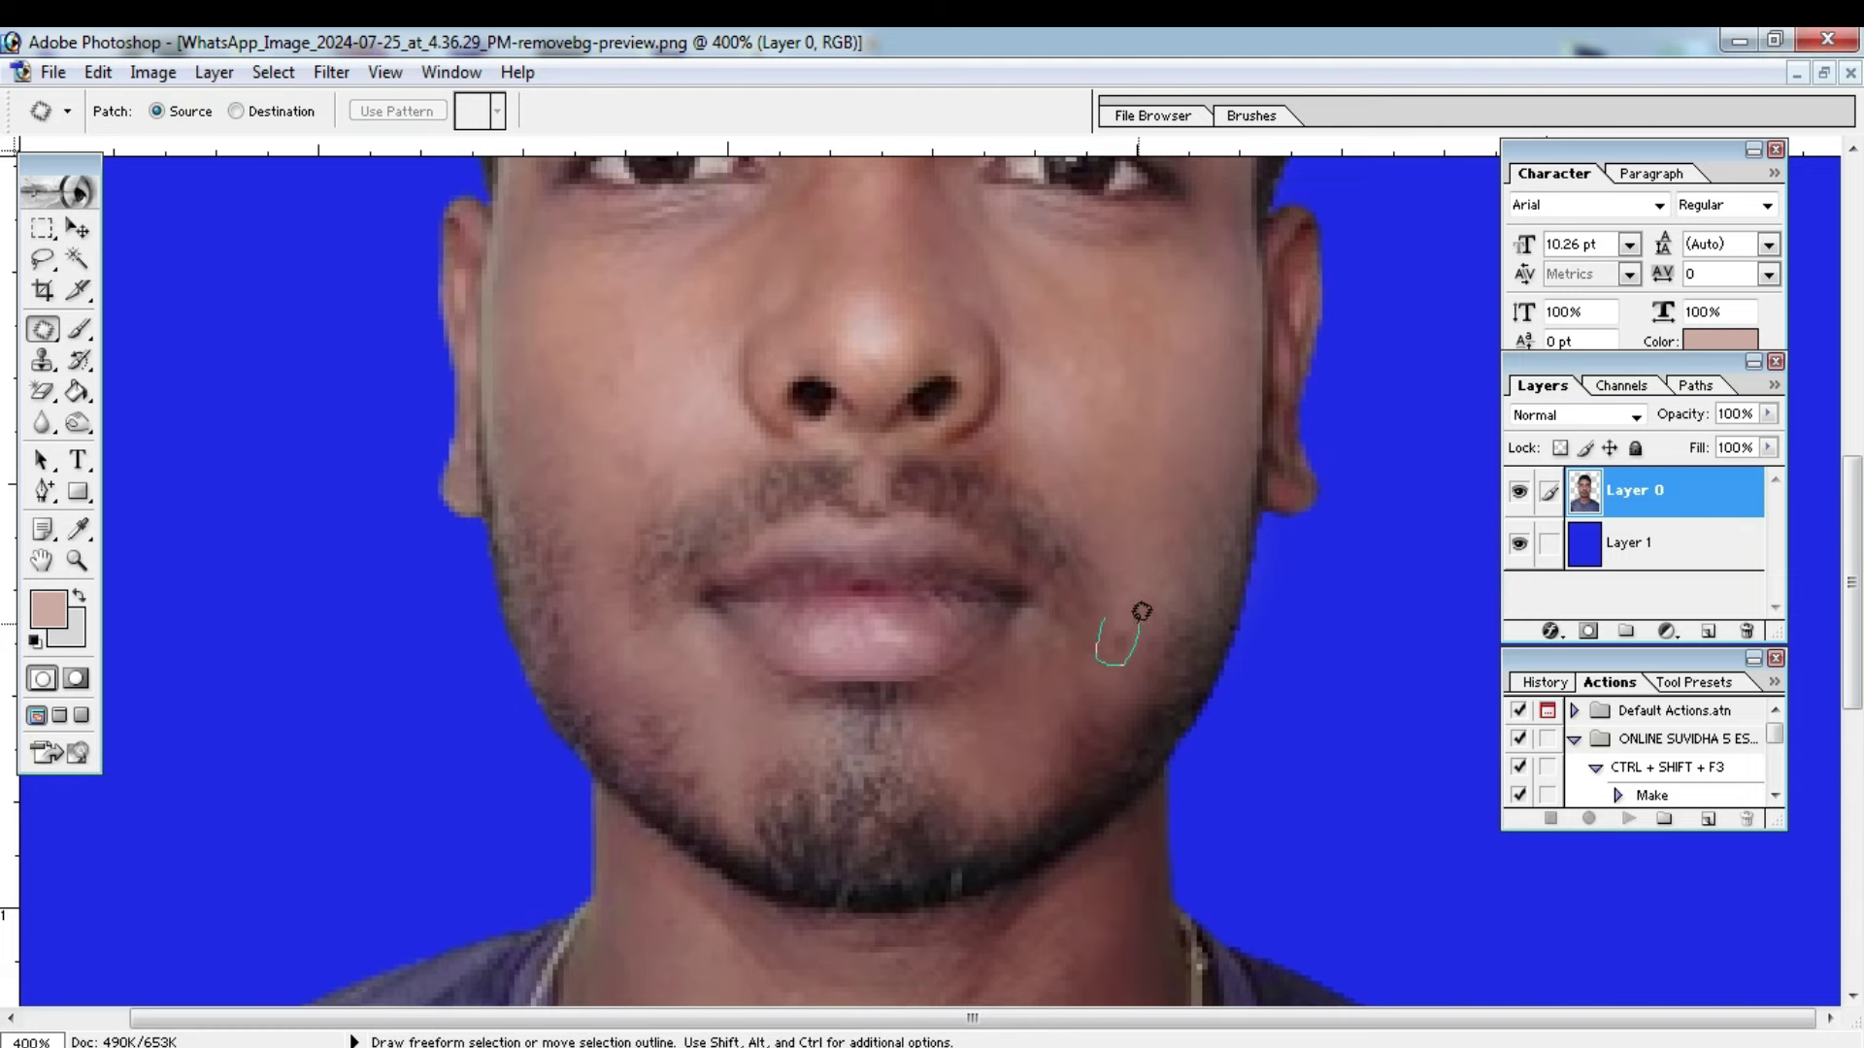
pyautogui.moveTo(1117, 611); pyautogui.dragTo(1114, 626)
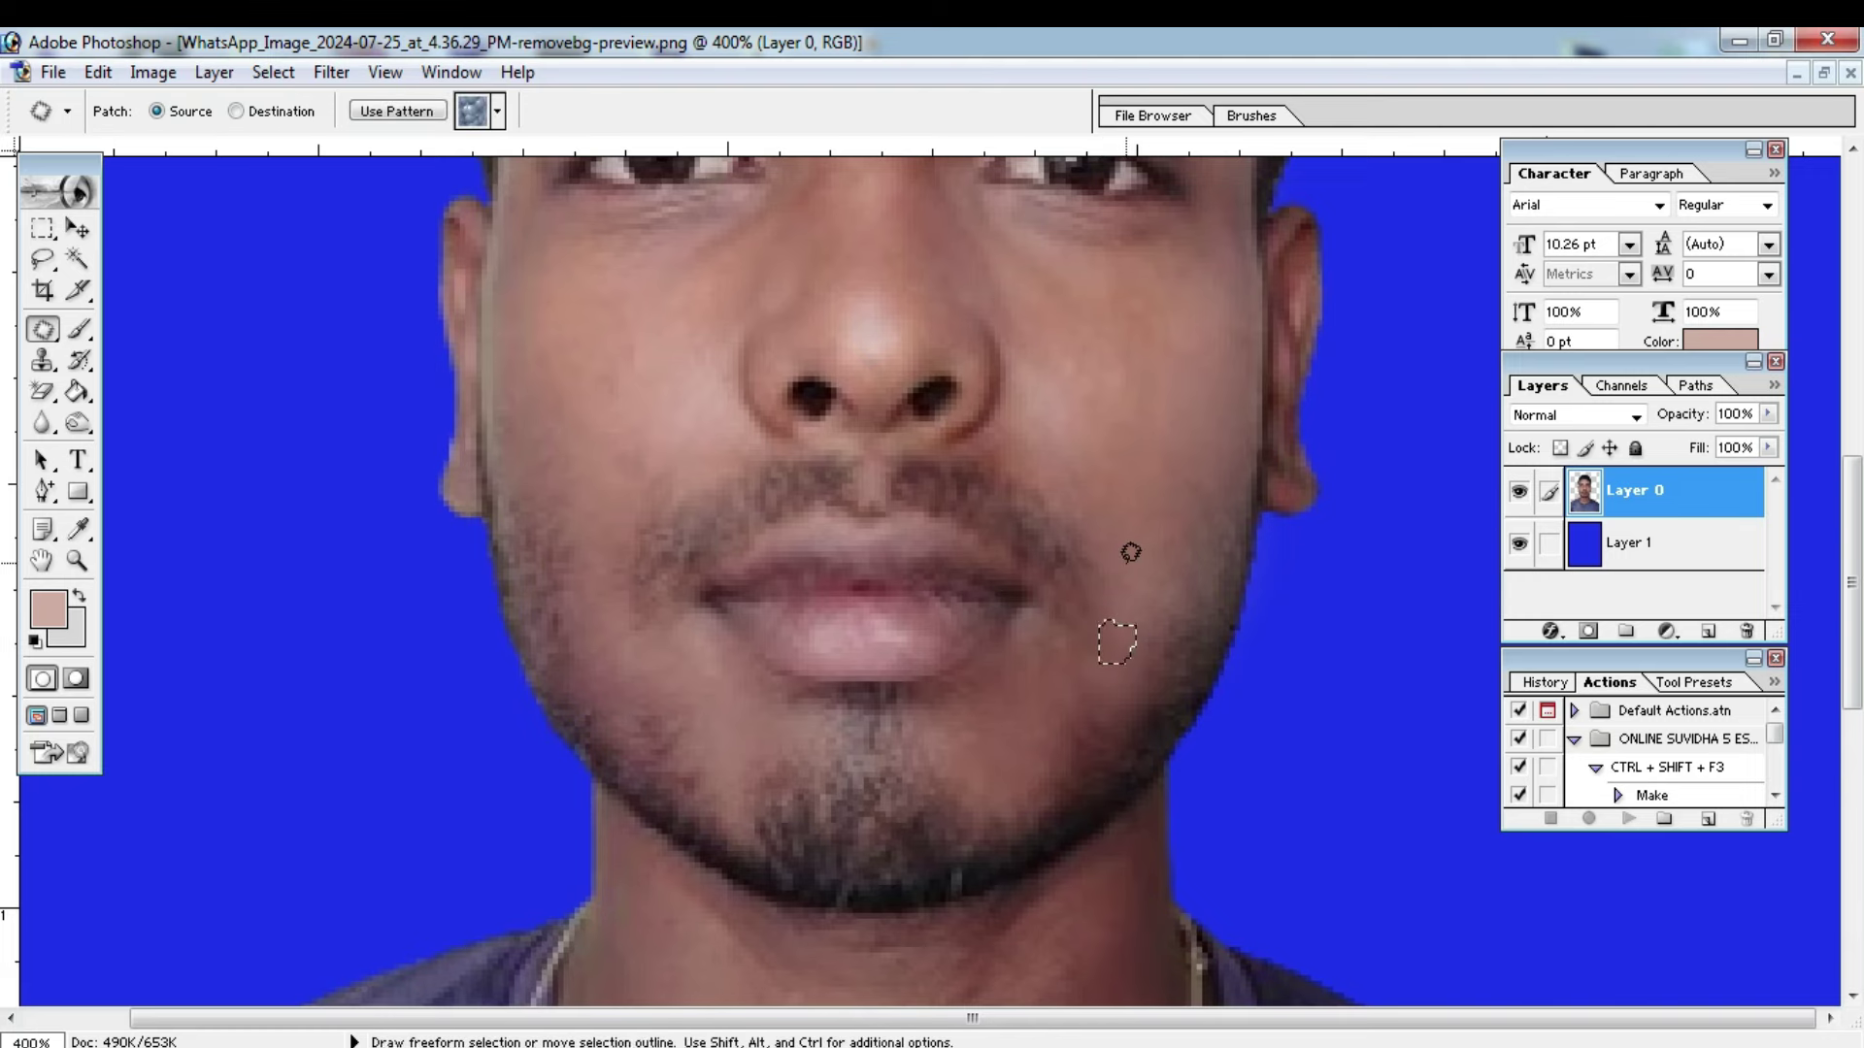
pyautogui.moveTo(979, 490); pyautogui.dragTo(1051, 564)
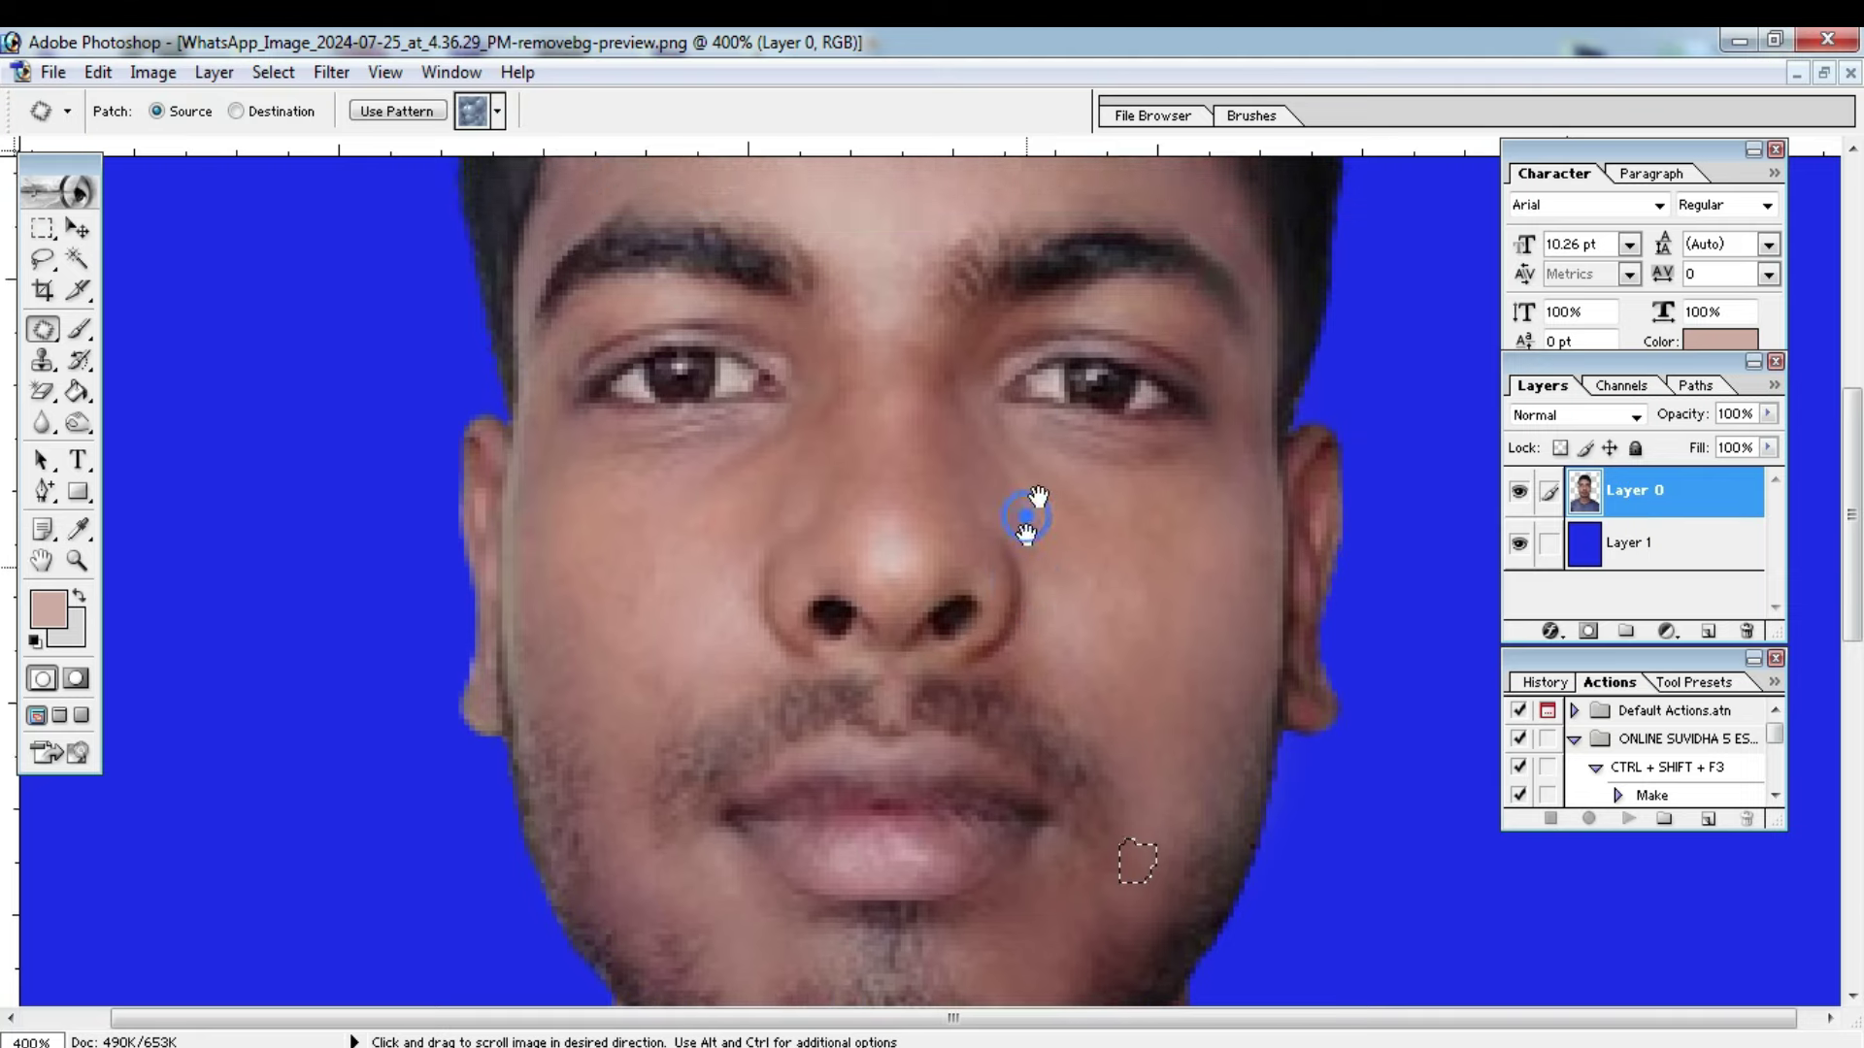
pyautogui.moveTo(1049, 466)
pyautogui.mouseDown()
pyautogui.moveTo(1041, 553)
pyautogui.moveTo(1032, 507)
pyautogui.moveTo(1000, 491)
pyautogui.mouseUp()
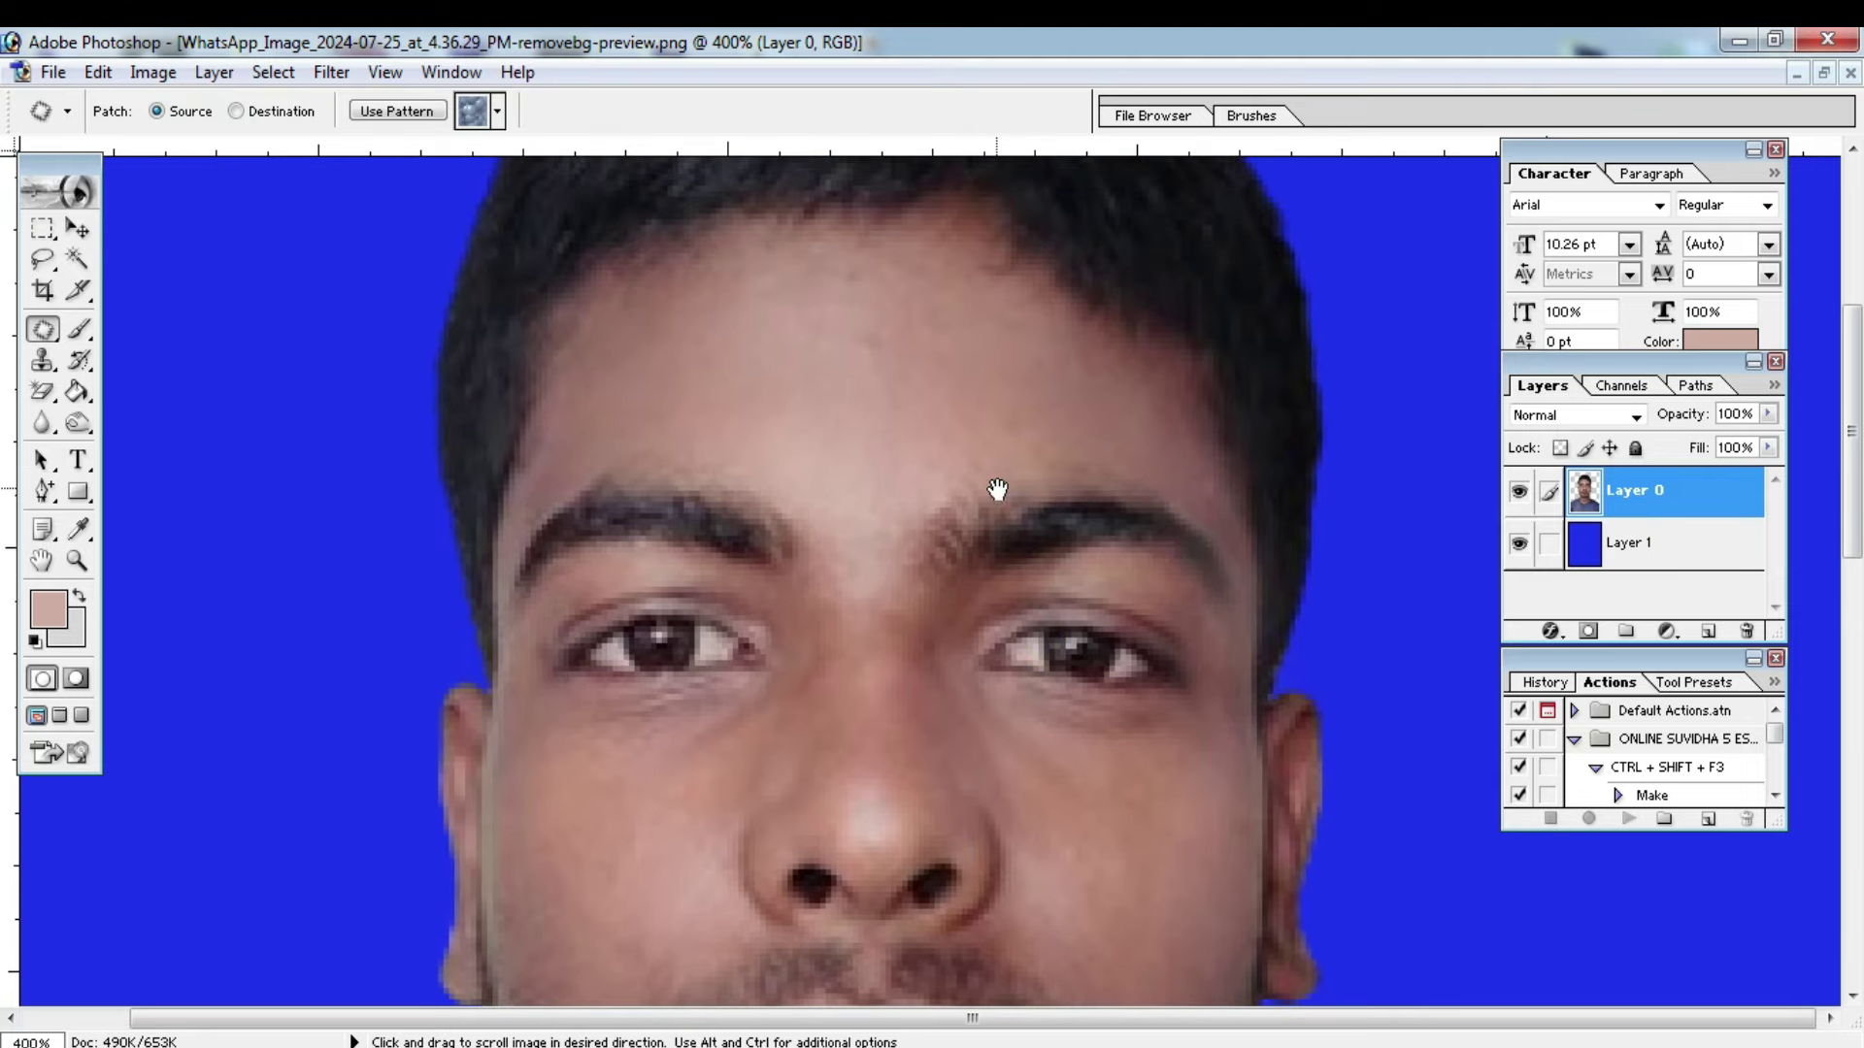
pyautogui.moveTo(976, 424); pyautogui.dragTo(969, 533)
pyautogui.click(873, 566)
# Step: Patch two forehead blemishes with nearby clean skin
pyautogui.moveTo(855, 449)
pyautogui.mouseDown()
pyautogui.moveTo(856, 367)
pyautogui.moveTo(854, 445)
pyautogui.mouseUp()
pyautogui.click(823, 536)
pyautogui.moveTo(781, 385)
pyautogui.mouseDown()
pyautogui.moveTo(770, 436)
pyautogui.moveTo(816, 391)
pyautogui.moveTo(870, 504)
pyautogui.mouseUp()
pyautogui.click(864, 419)
pyautogui.moveTo(865, 419); pyautogui.dragTo(926, 494)
pyautogui.moveTo(925, 415); pyautogui.dragTo(857, 428)
pyautogui.click(821, 462)
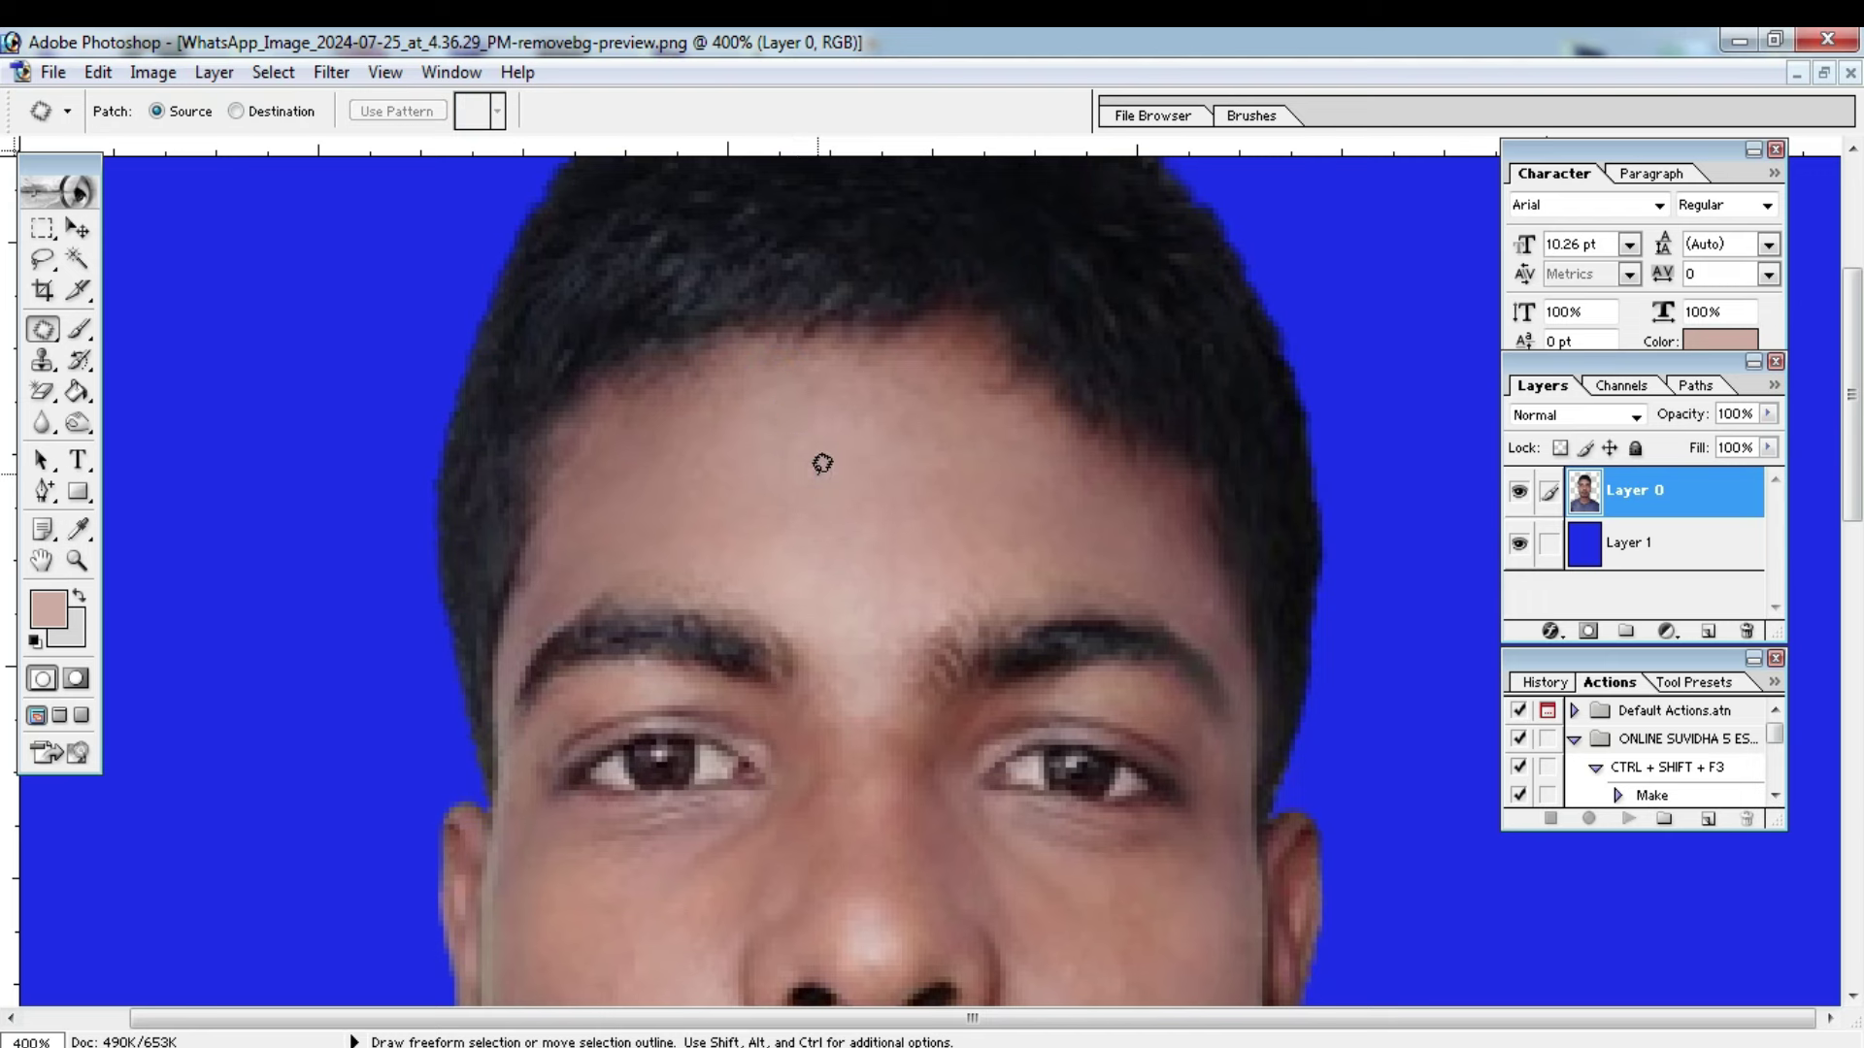
# Step: Patch the nose tip and clear the selection
pyautogui.moveTo(844, 713); pyautogui.dragTo(837, 562)
pyautogui.moveTo(853, 679)
pyautogui.mouseDown()
pyautogui.moveTo(845, 616)
pyautogui.moveTo(863, 661)
pyautogui.moveTo(886, 533)
pyautogui.mouseUp()
pyautogui.hotkey('ctrl', 'd')
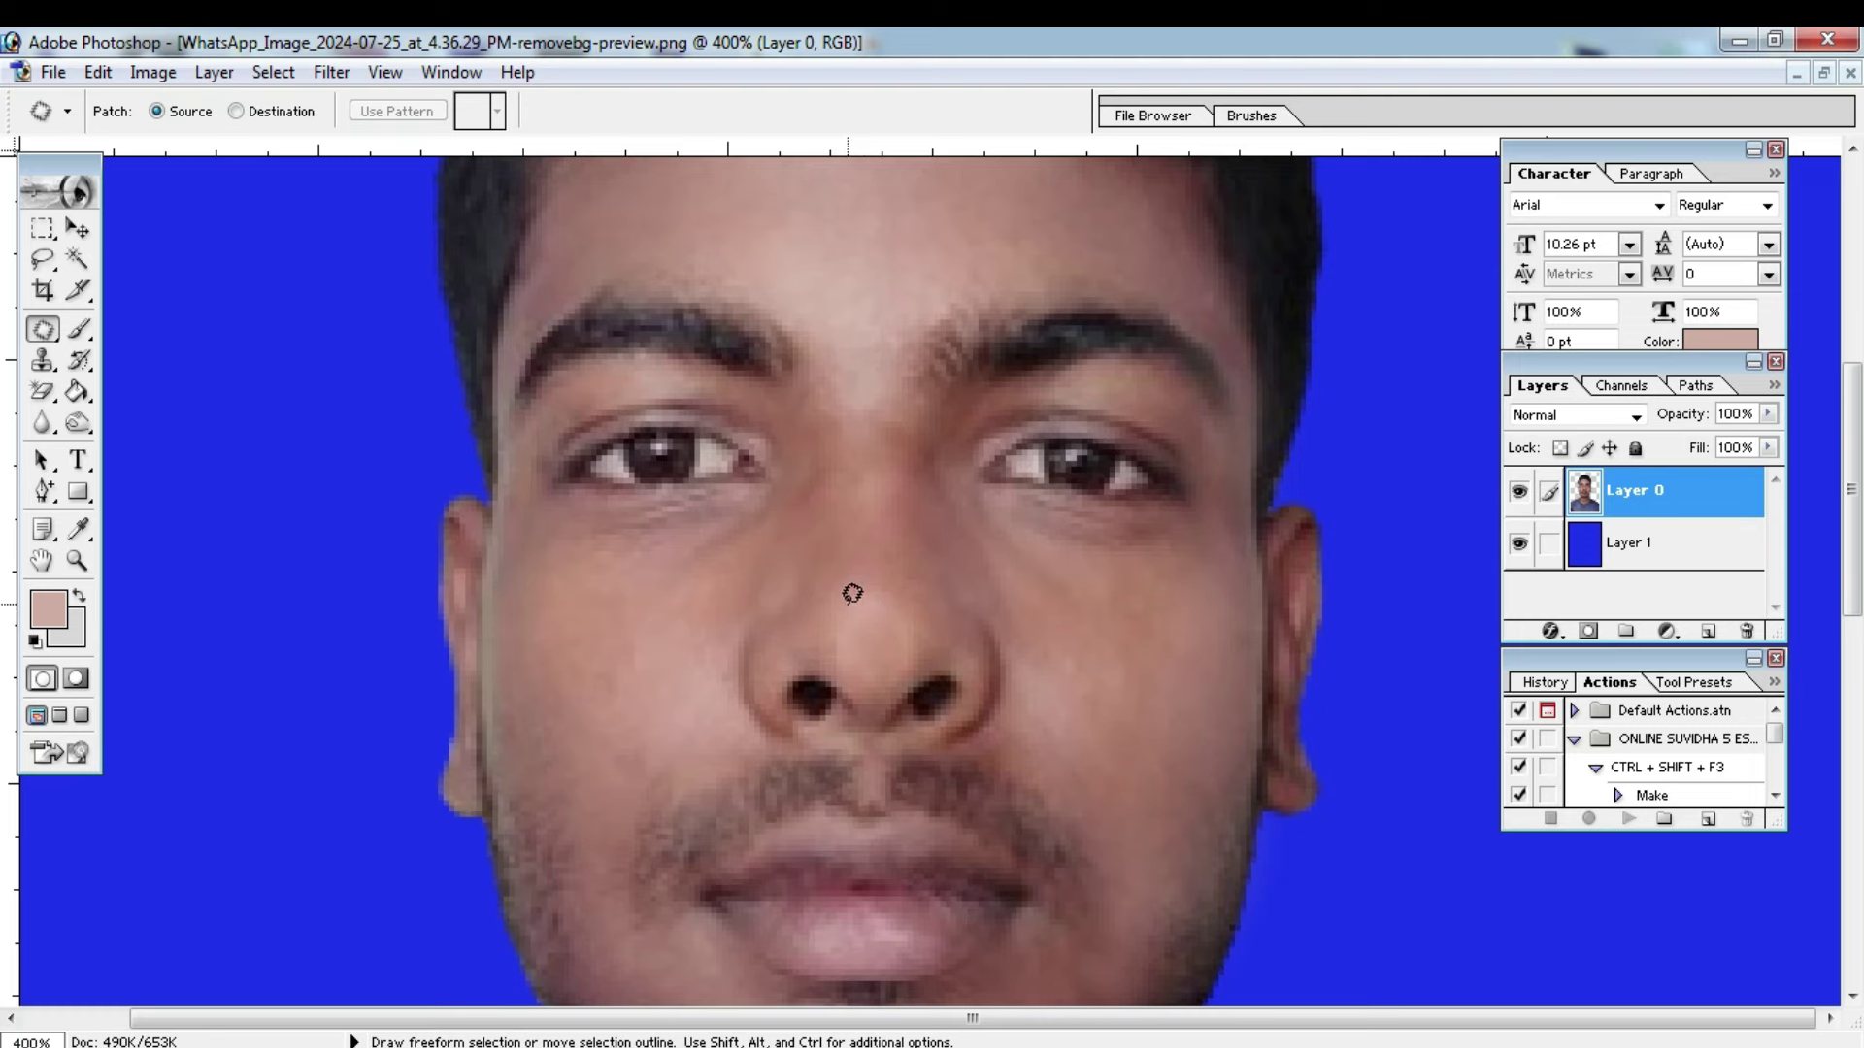
# Step: Paint a sampled skin tone over the nose tip with the 20%-opacity brush
pyautogui.click(79, 329)
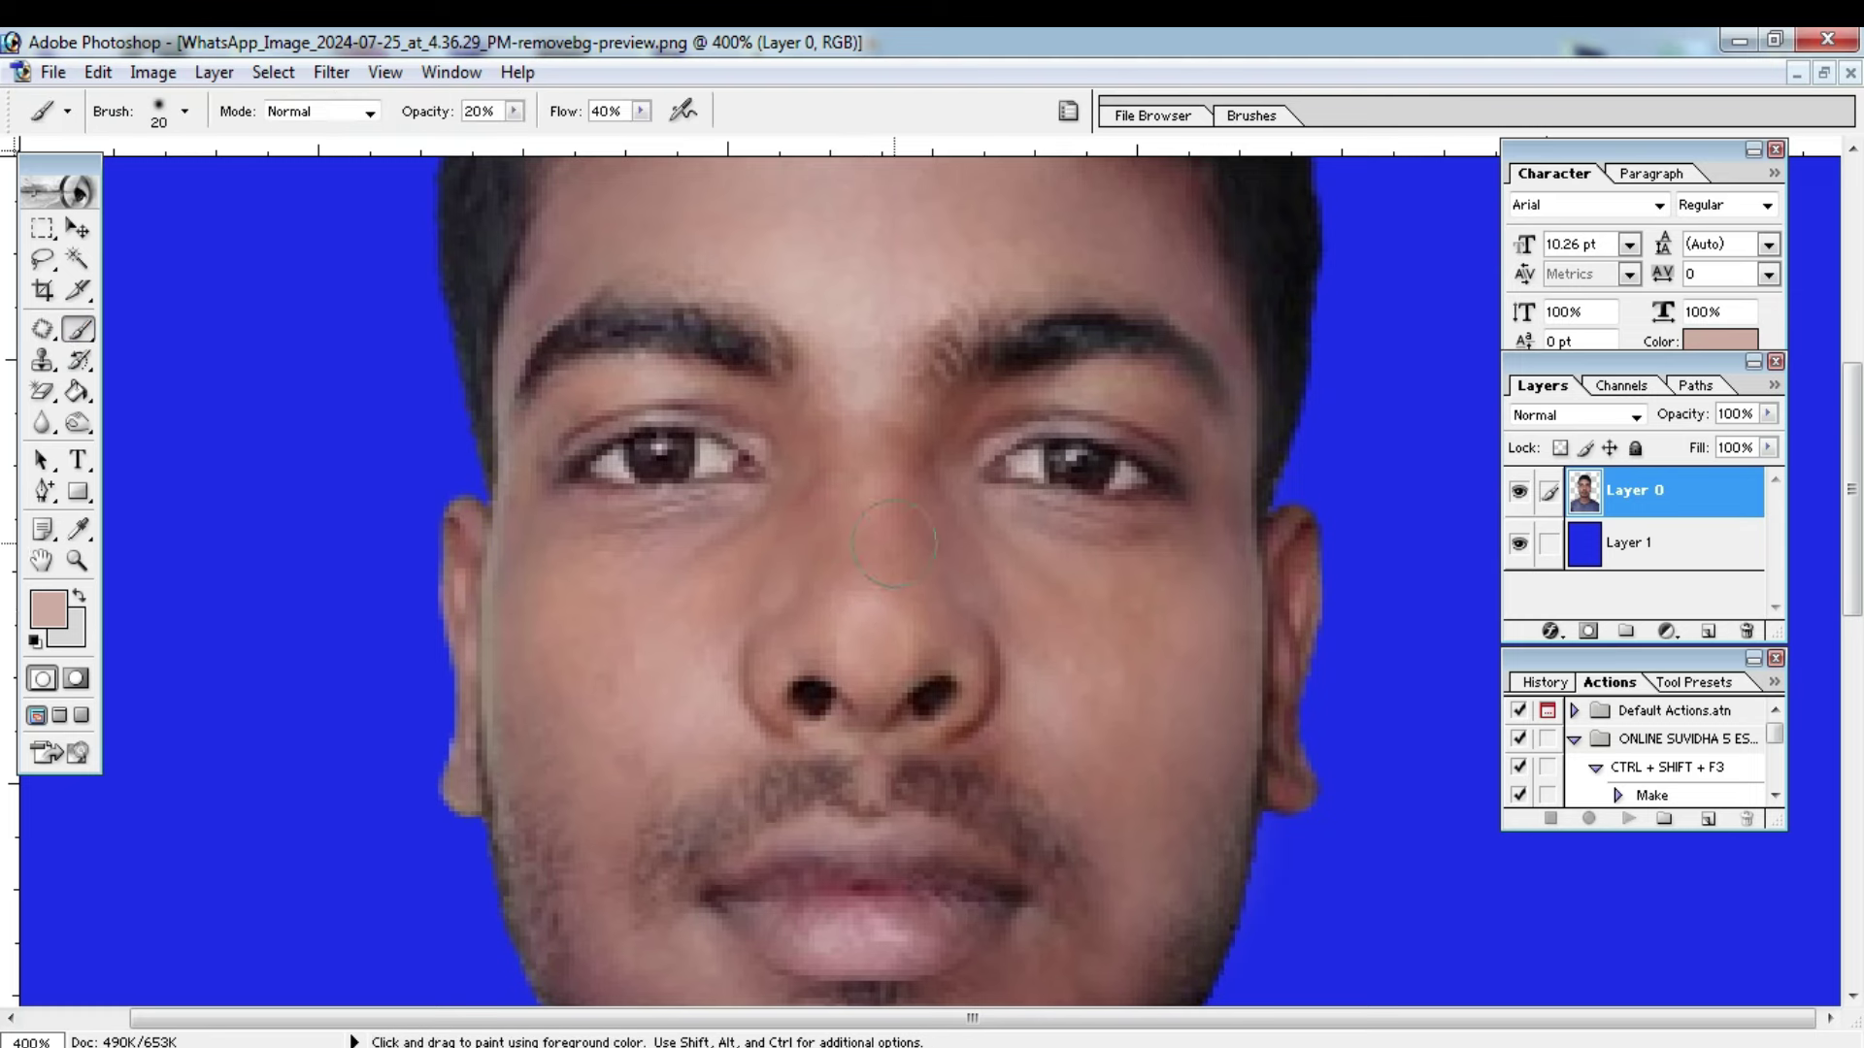
pyautogui.keyDown('alt'); pyautogui.click(867, 529); pyautogui.keyUp('alt')
pyautogui.moveTo(861, 538); pyautogui.dragTo(893, 617)
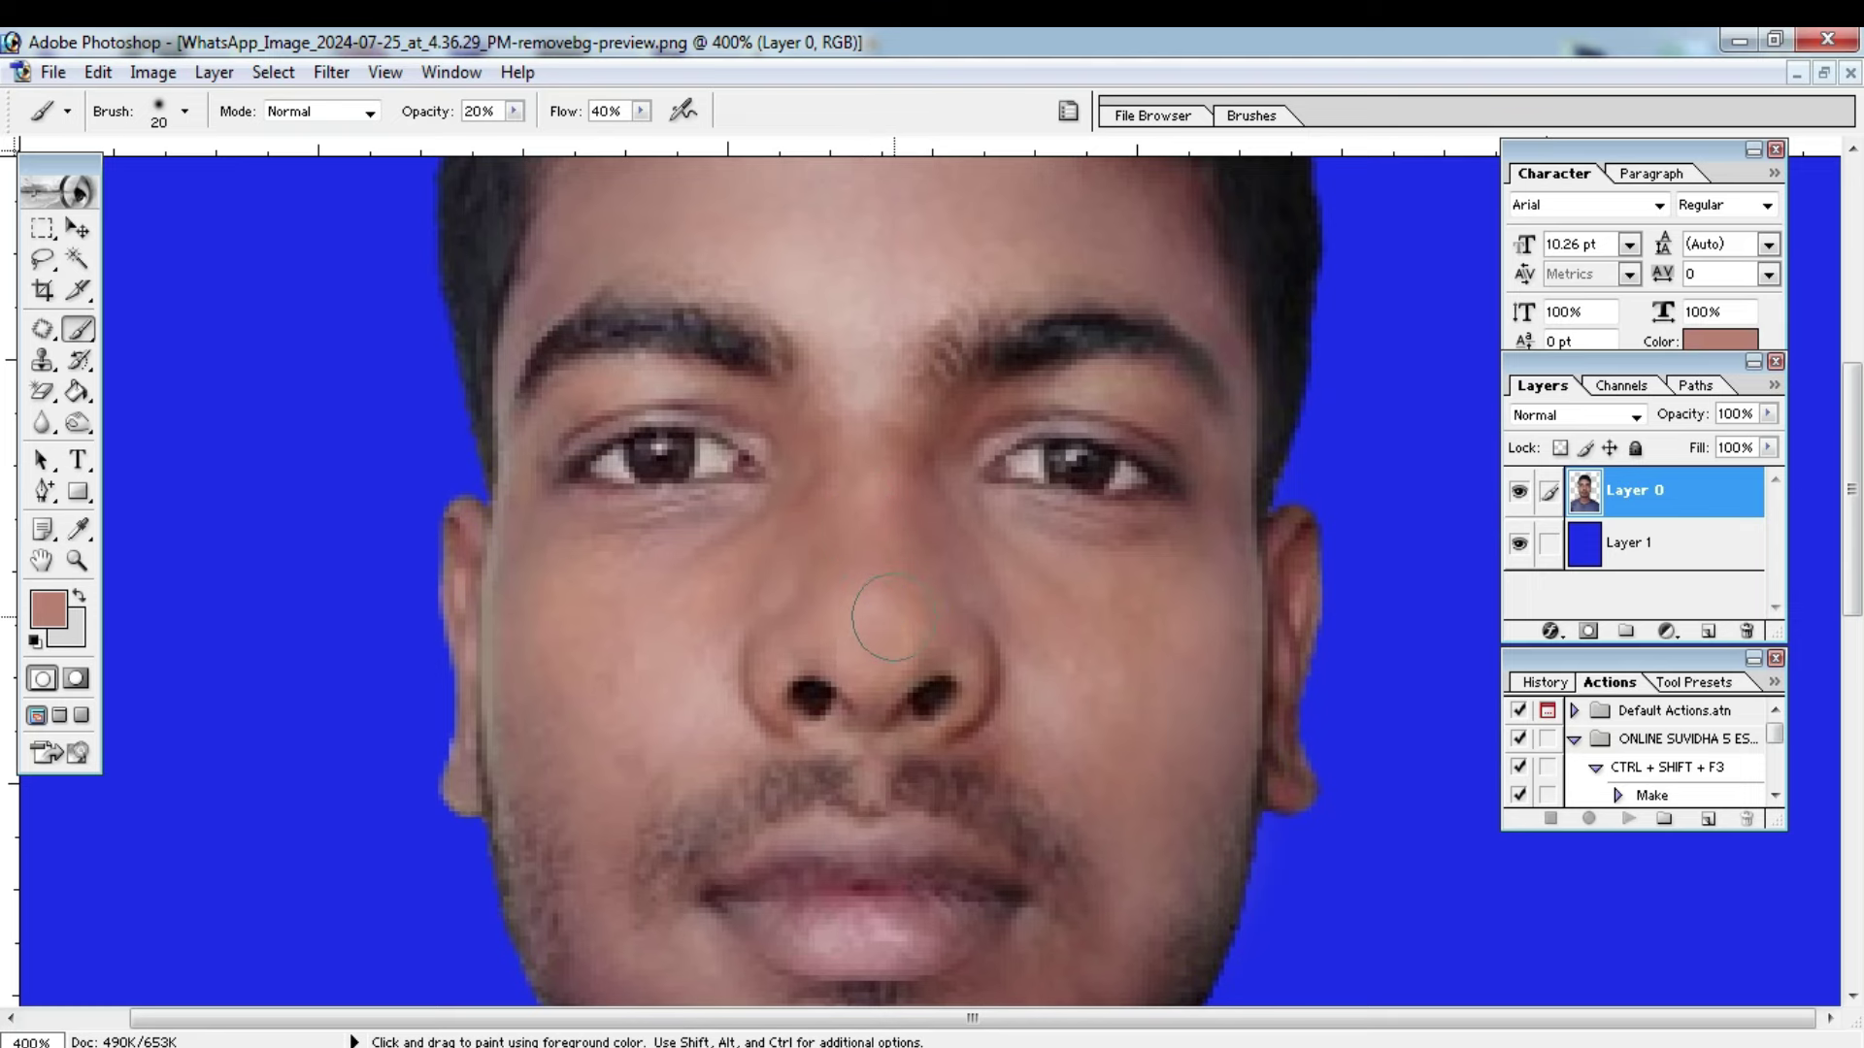
# Step: Brighten the whole portrait with Curves, raising midtones from 110 to 149
pyautogui.hotkey('ctrl', '0')
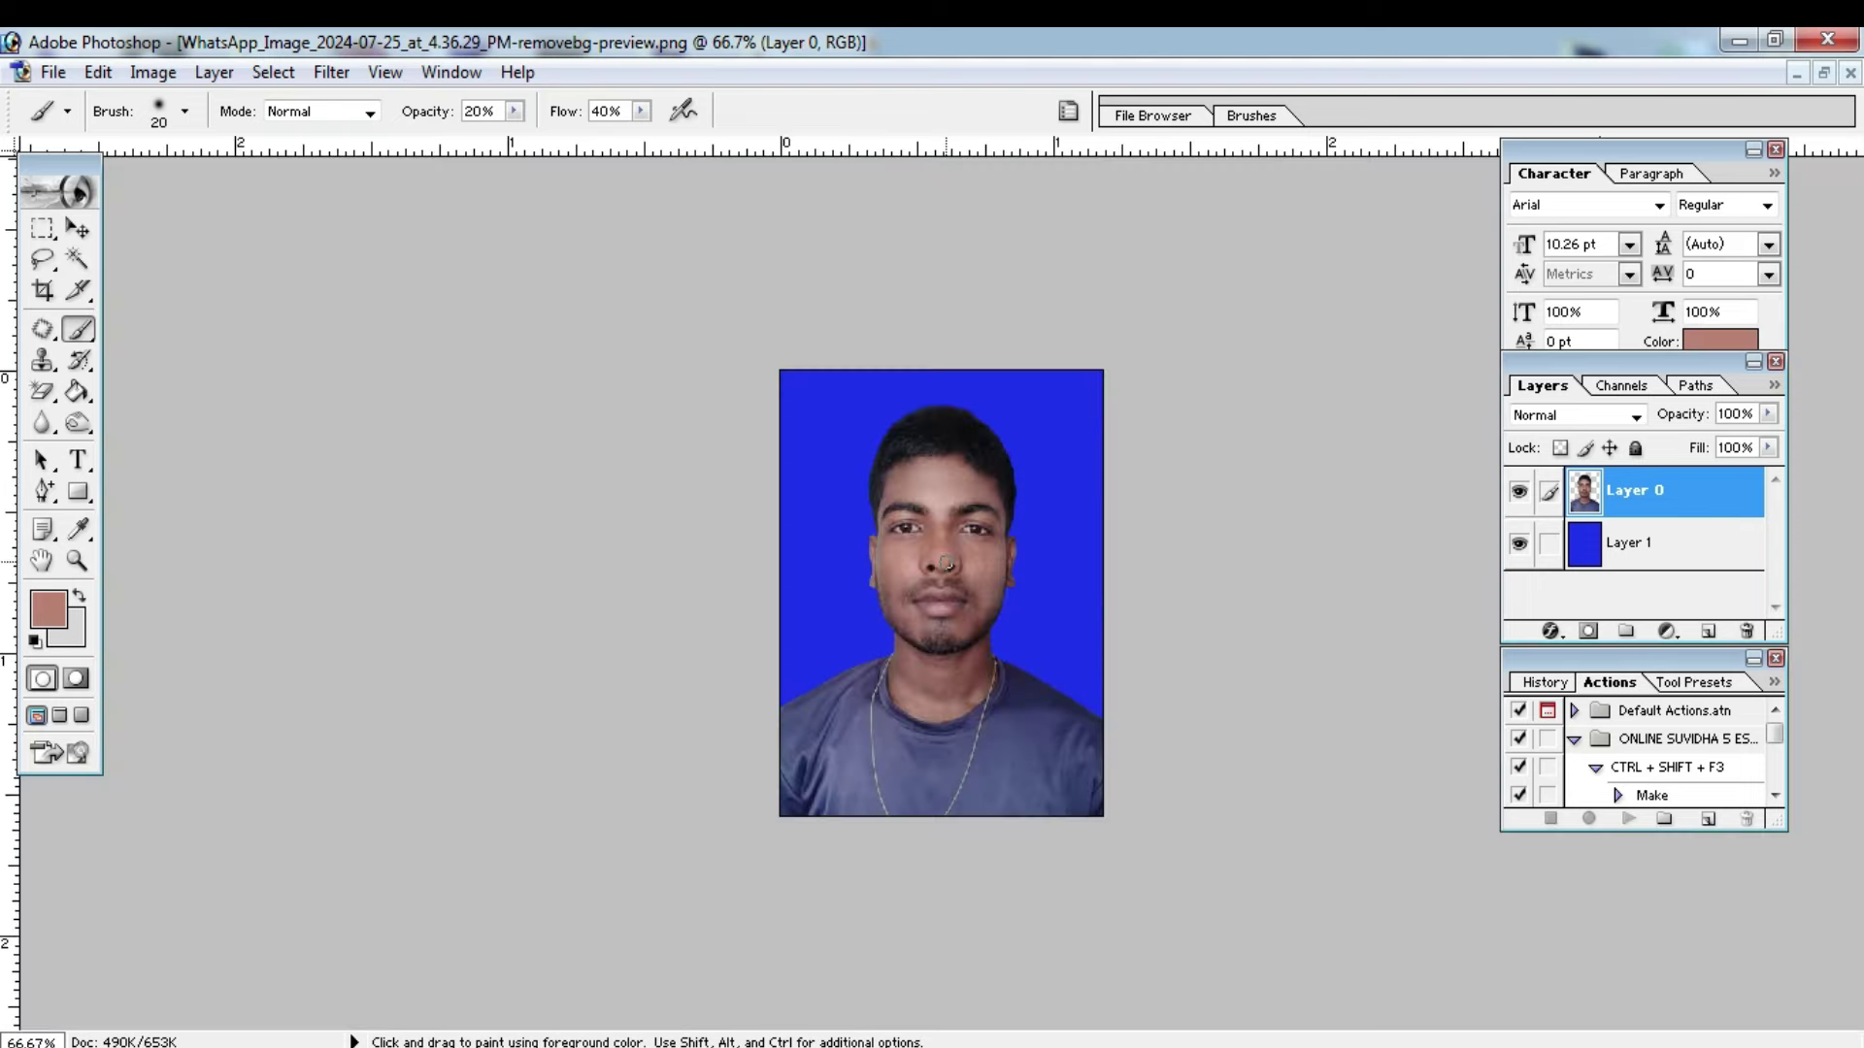
pyautogui.hotkey('ctrl', 'm')
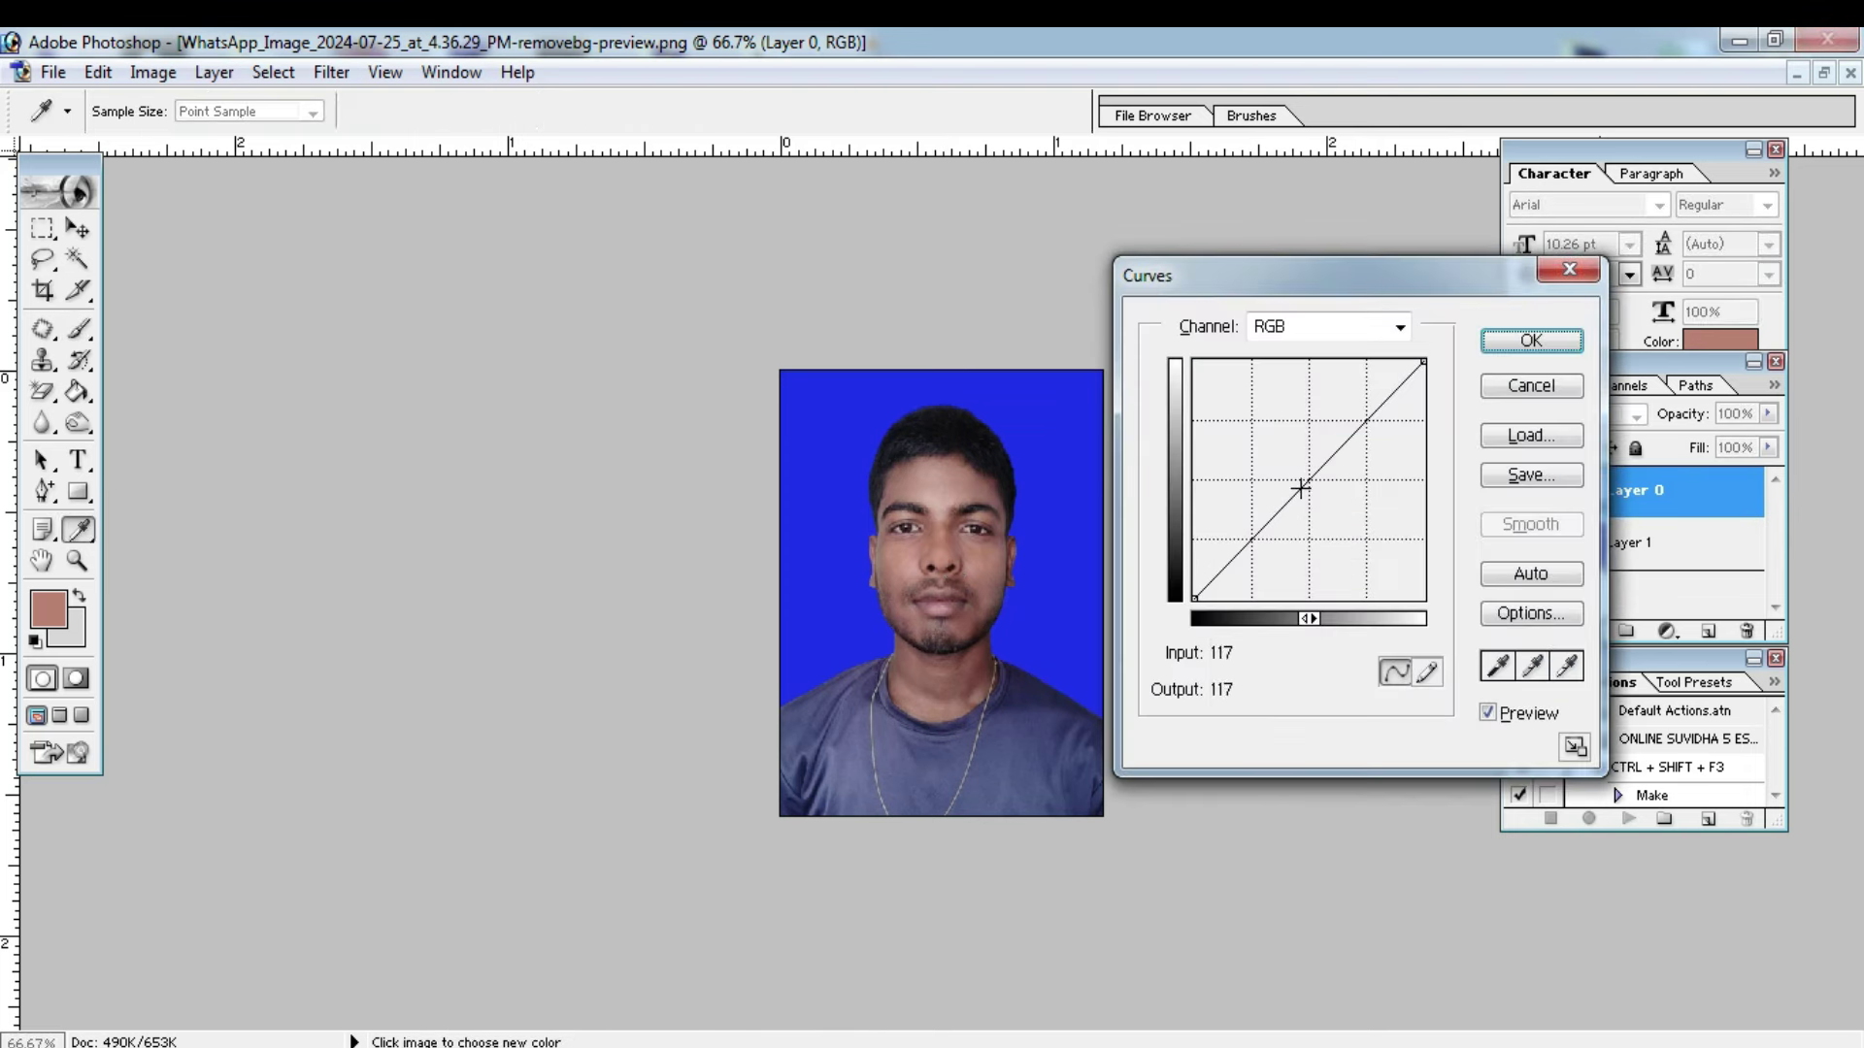
pyautogui.moveTo(1301, 488); pyautogui.dragTo(1293, 460)
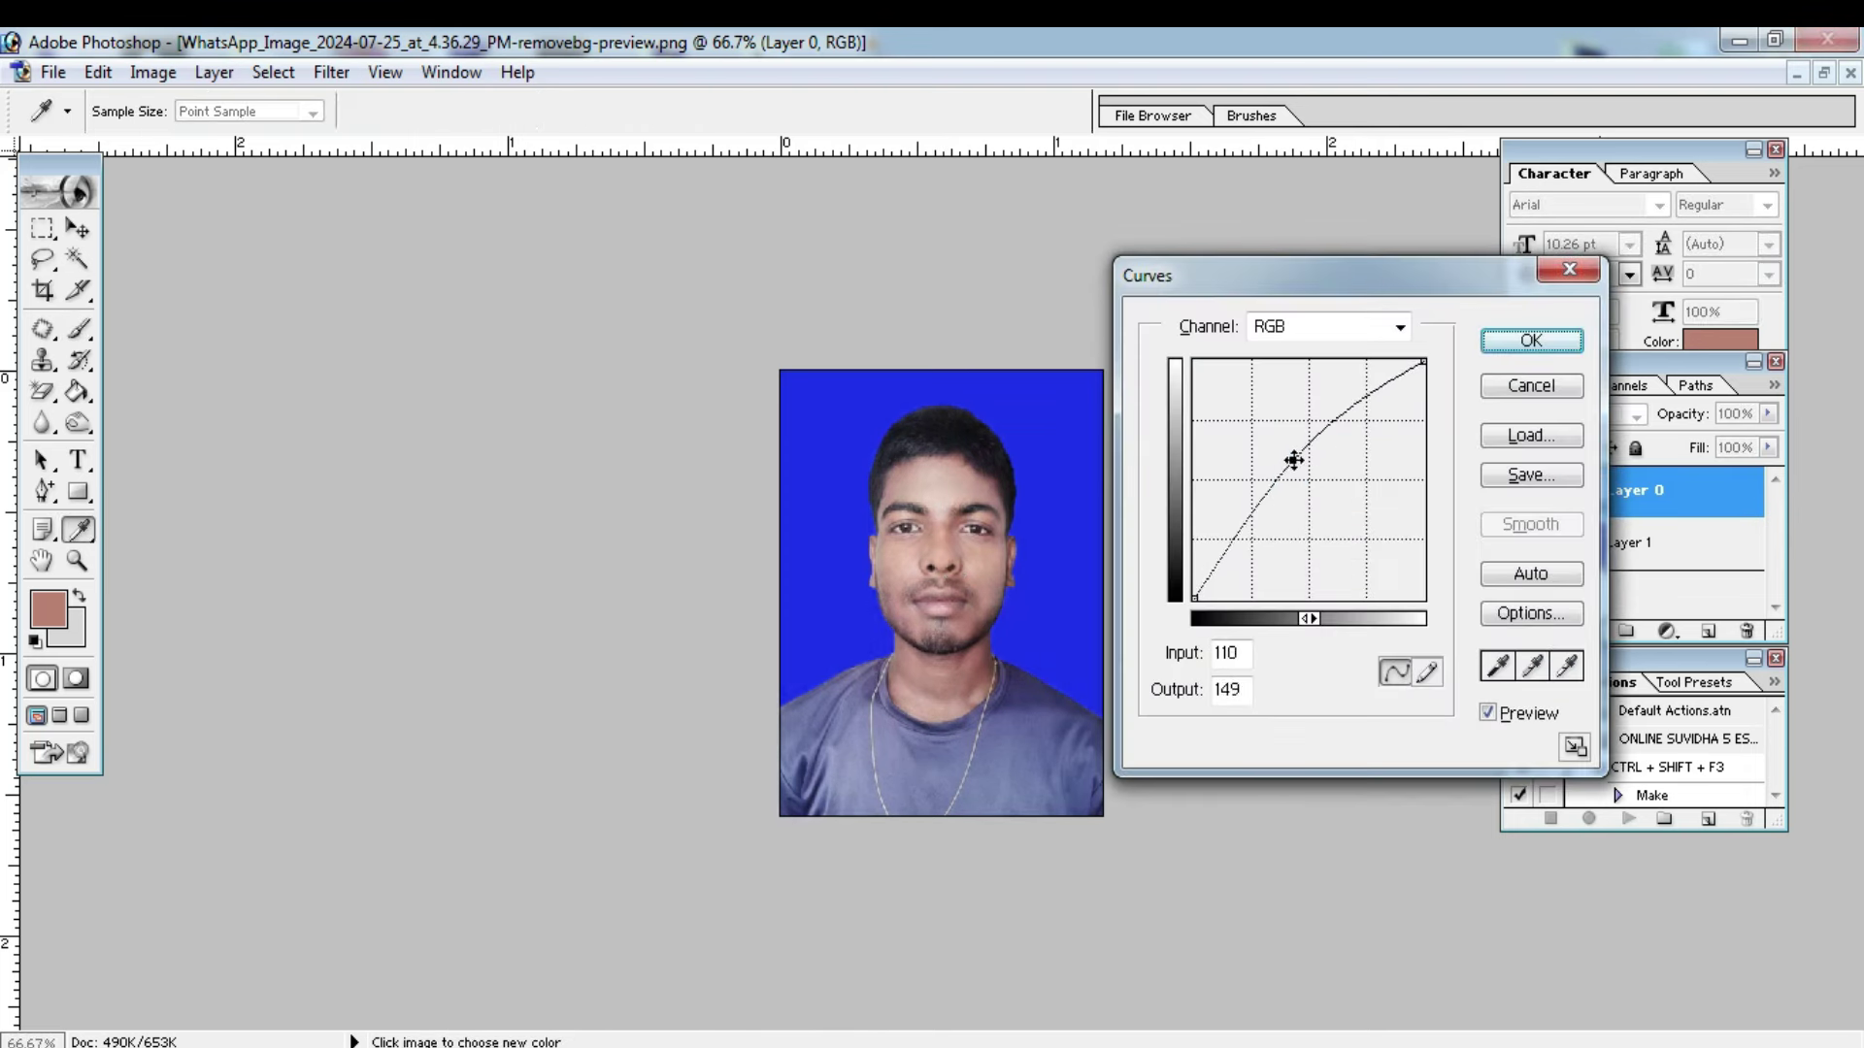
pyautogui.click(1504, 345)
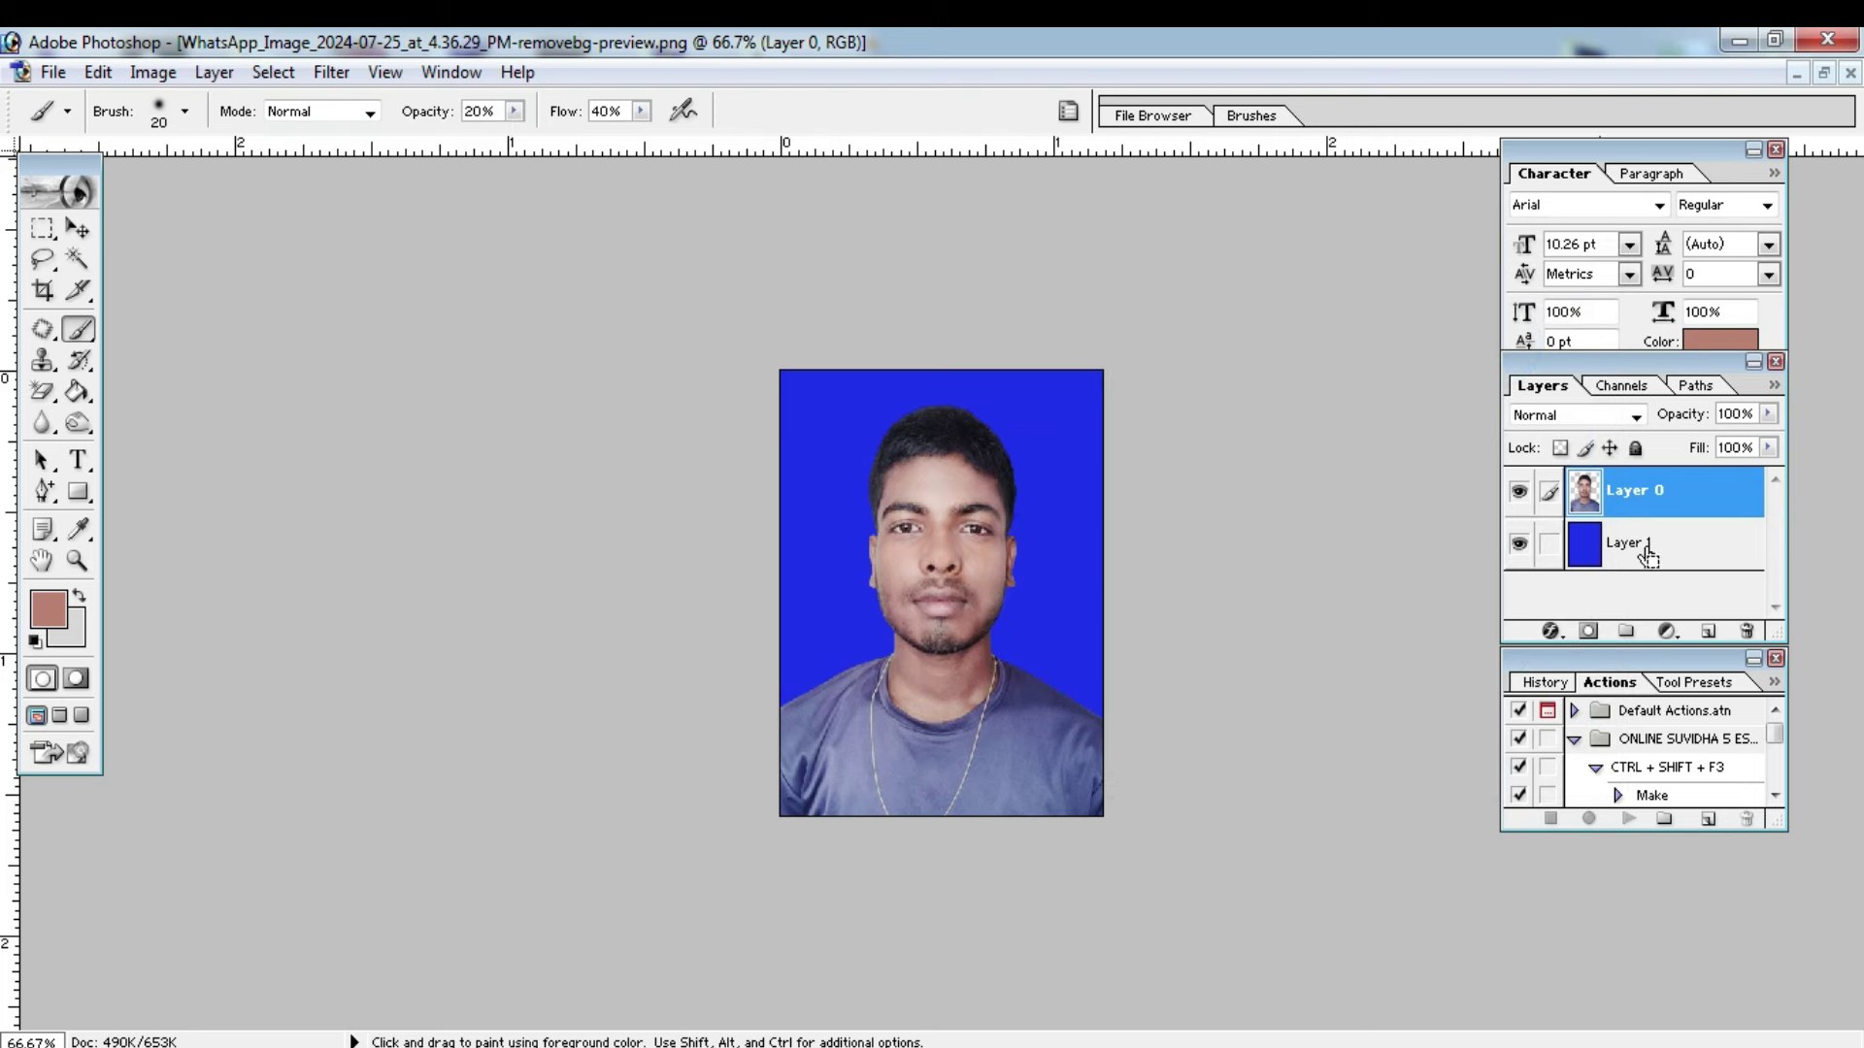
# Step: Merge the portrait layers and create a white 4 x 6 inch sheet beside it
pyautogui.hotkey('ctrl', 'e')
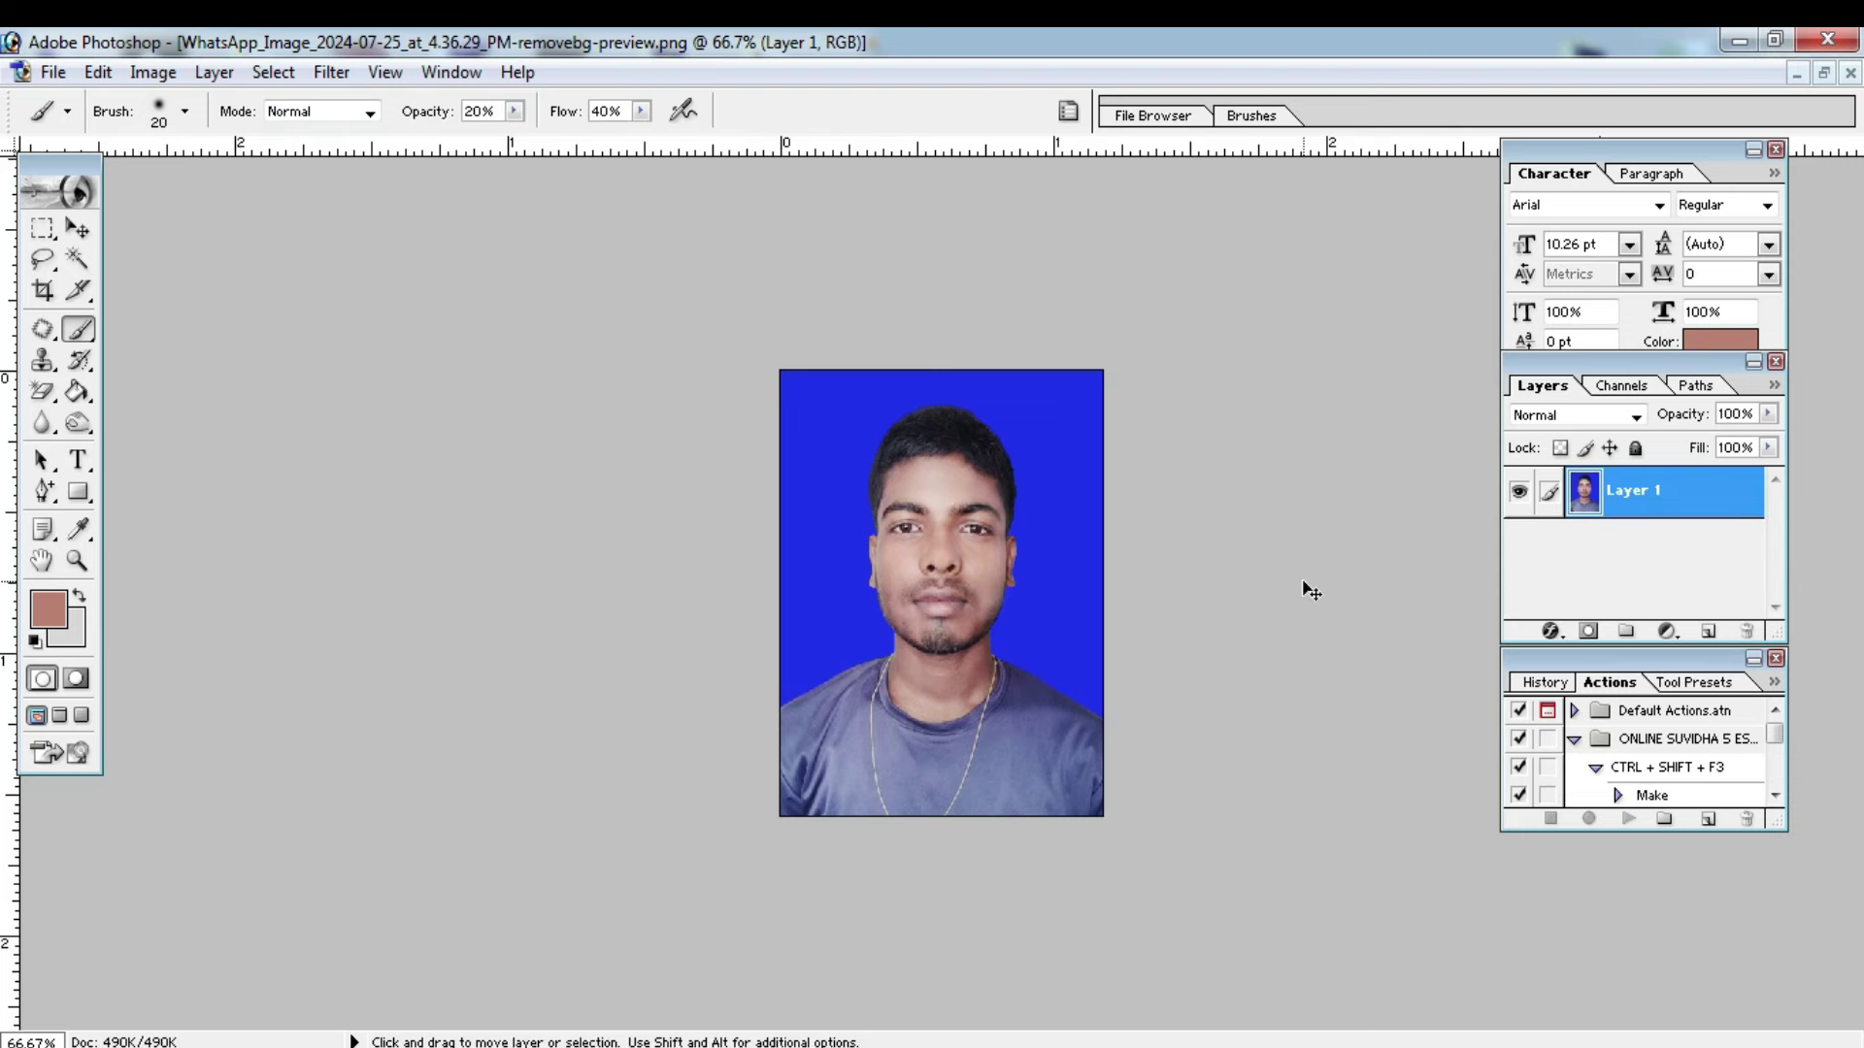
pyautogui.hotkey('ctrl', 'n')
pyautogui.click(961, 453)
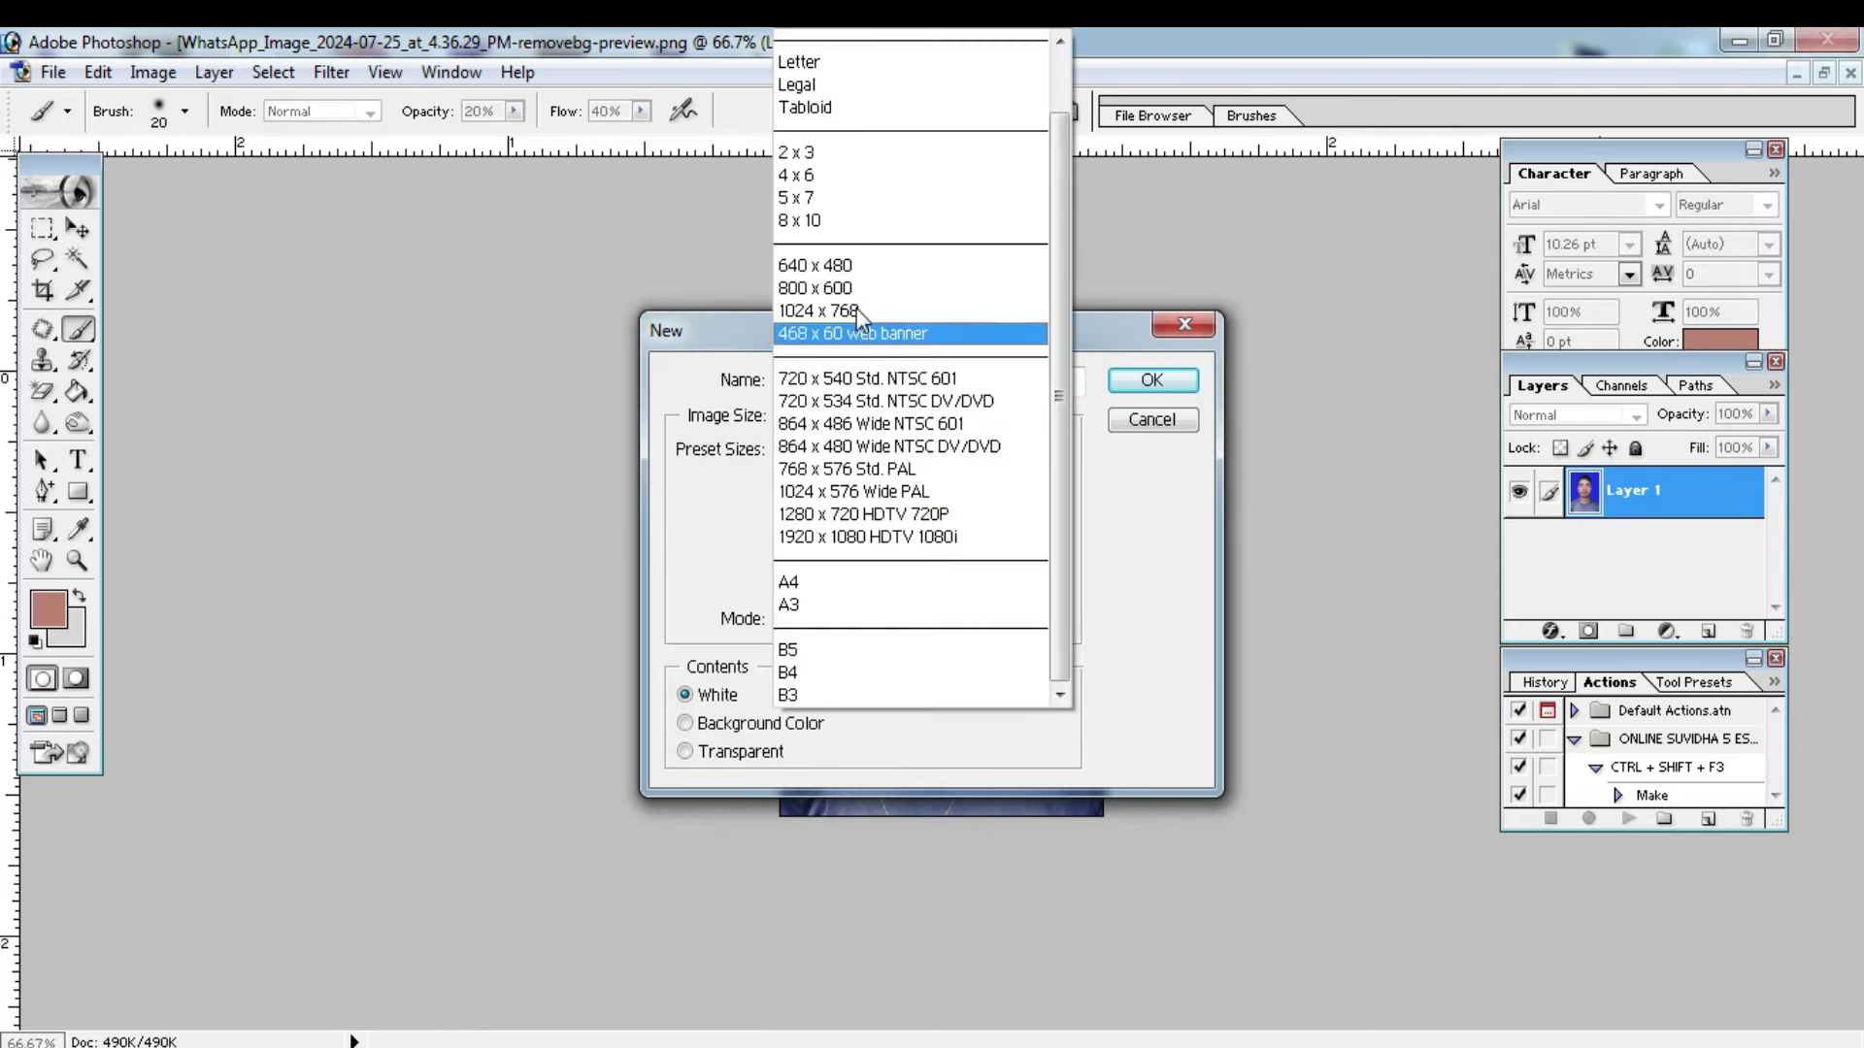
pyautogui.click(837, 186)
pyautogui.click(1151, 379)
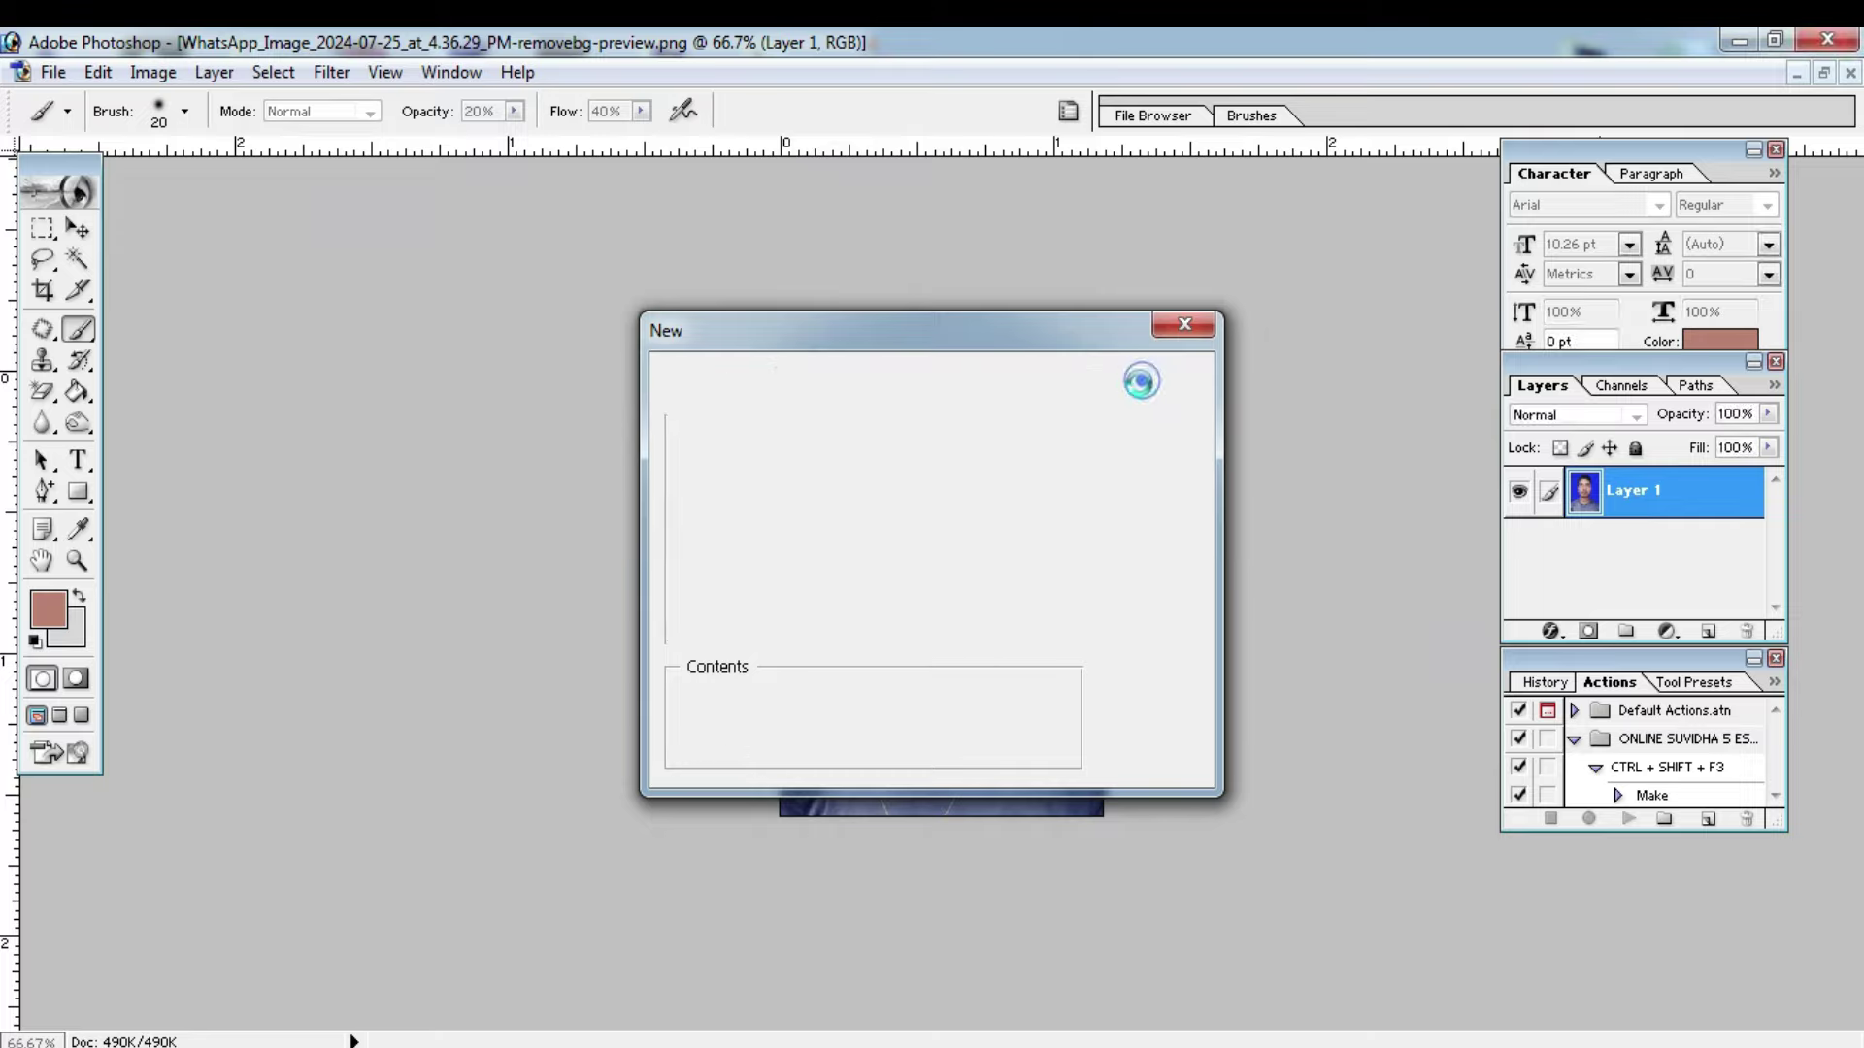
pyautogui.moveTo(433, 212); pyautogui.dragTo(840, 299)
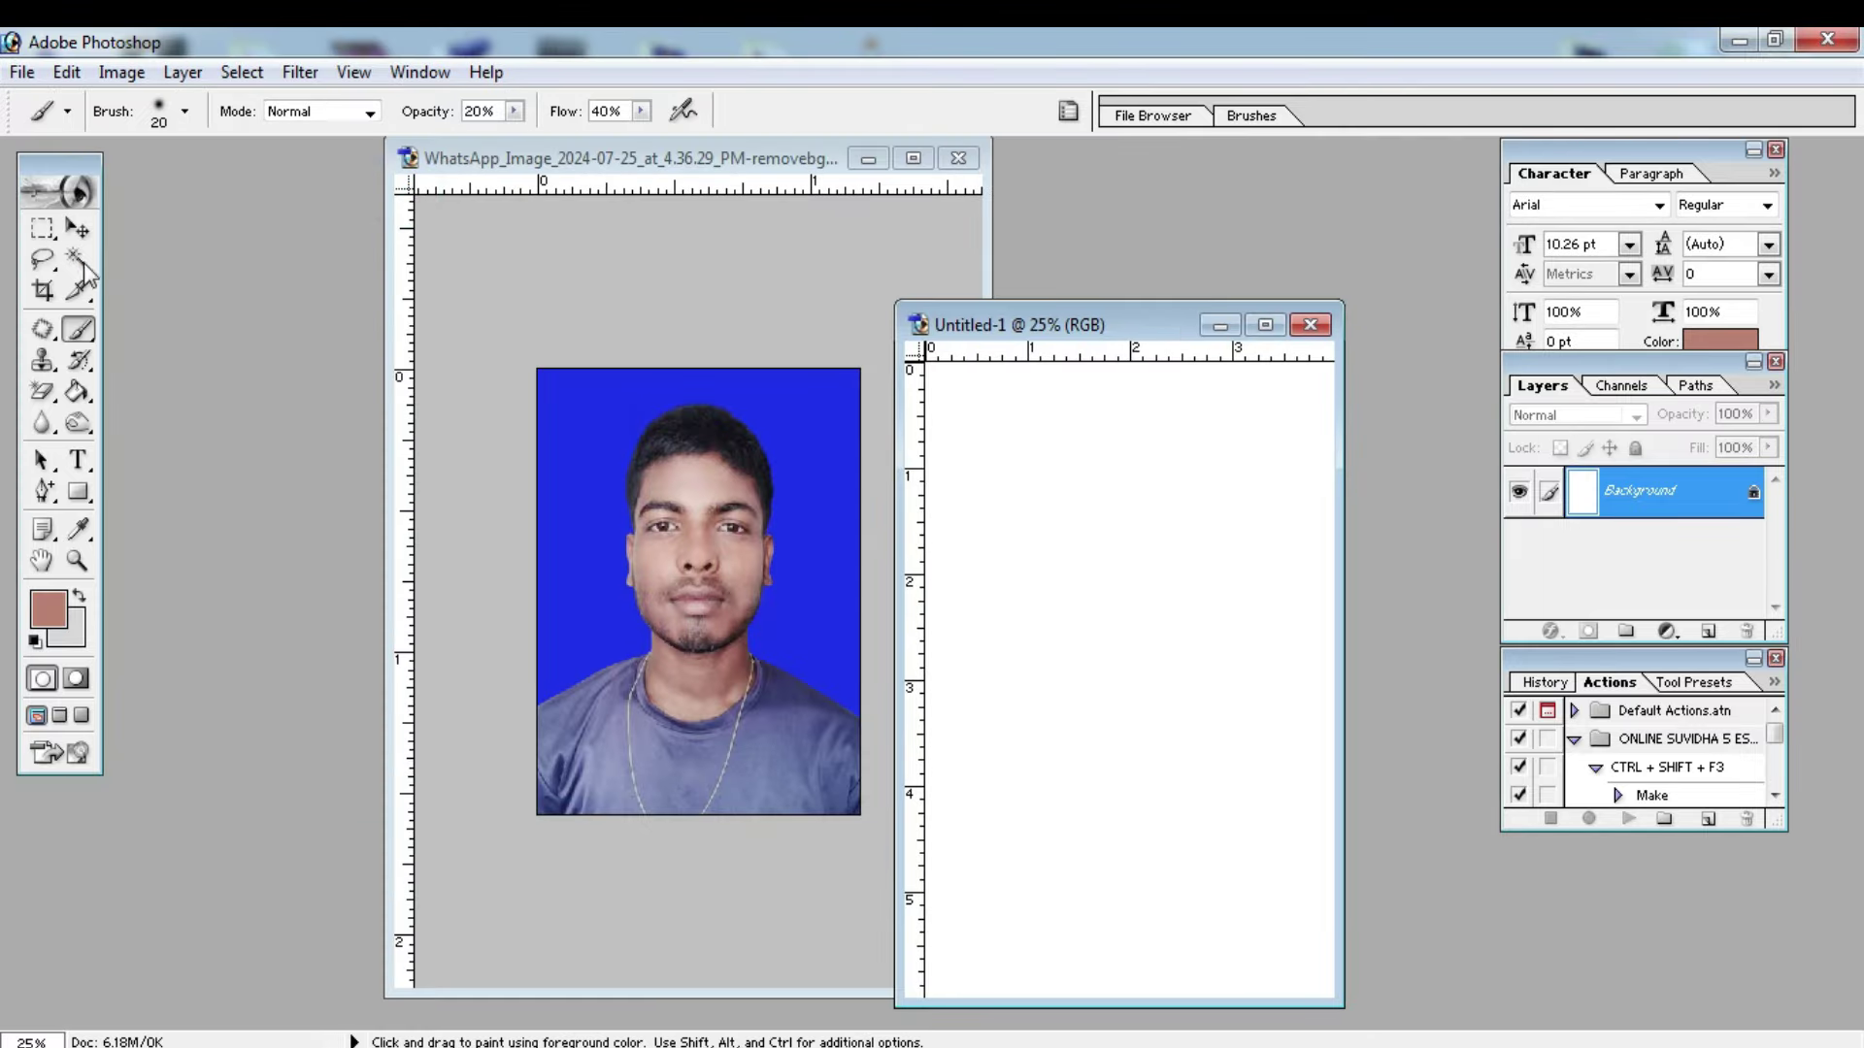
pyautogui.click(78, 229)
# Step: Copy the photo three across onto the 4 x 6 sheet, merge the row, and duplicate it into three rows
pyautogui.moveTo(679, 660)
pyautogui.mouseDown()
pyautogui.moveTo(1086, 641)
pyautogui.moveTo(1004, 466)
pyautogui.moveTo(1252, 475)
pyautogui.mouseUp()
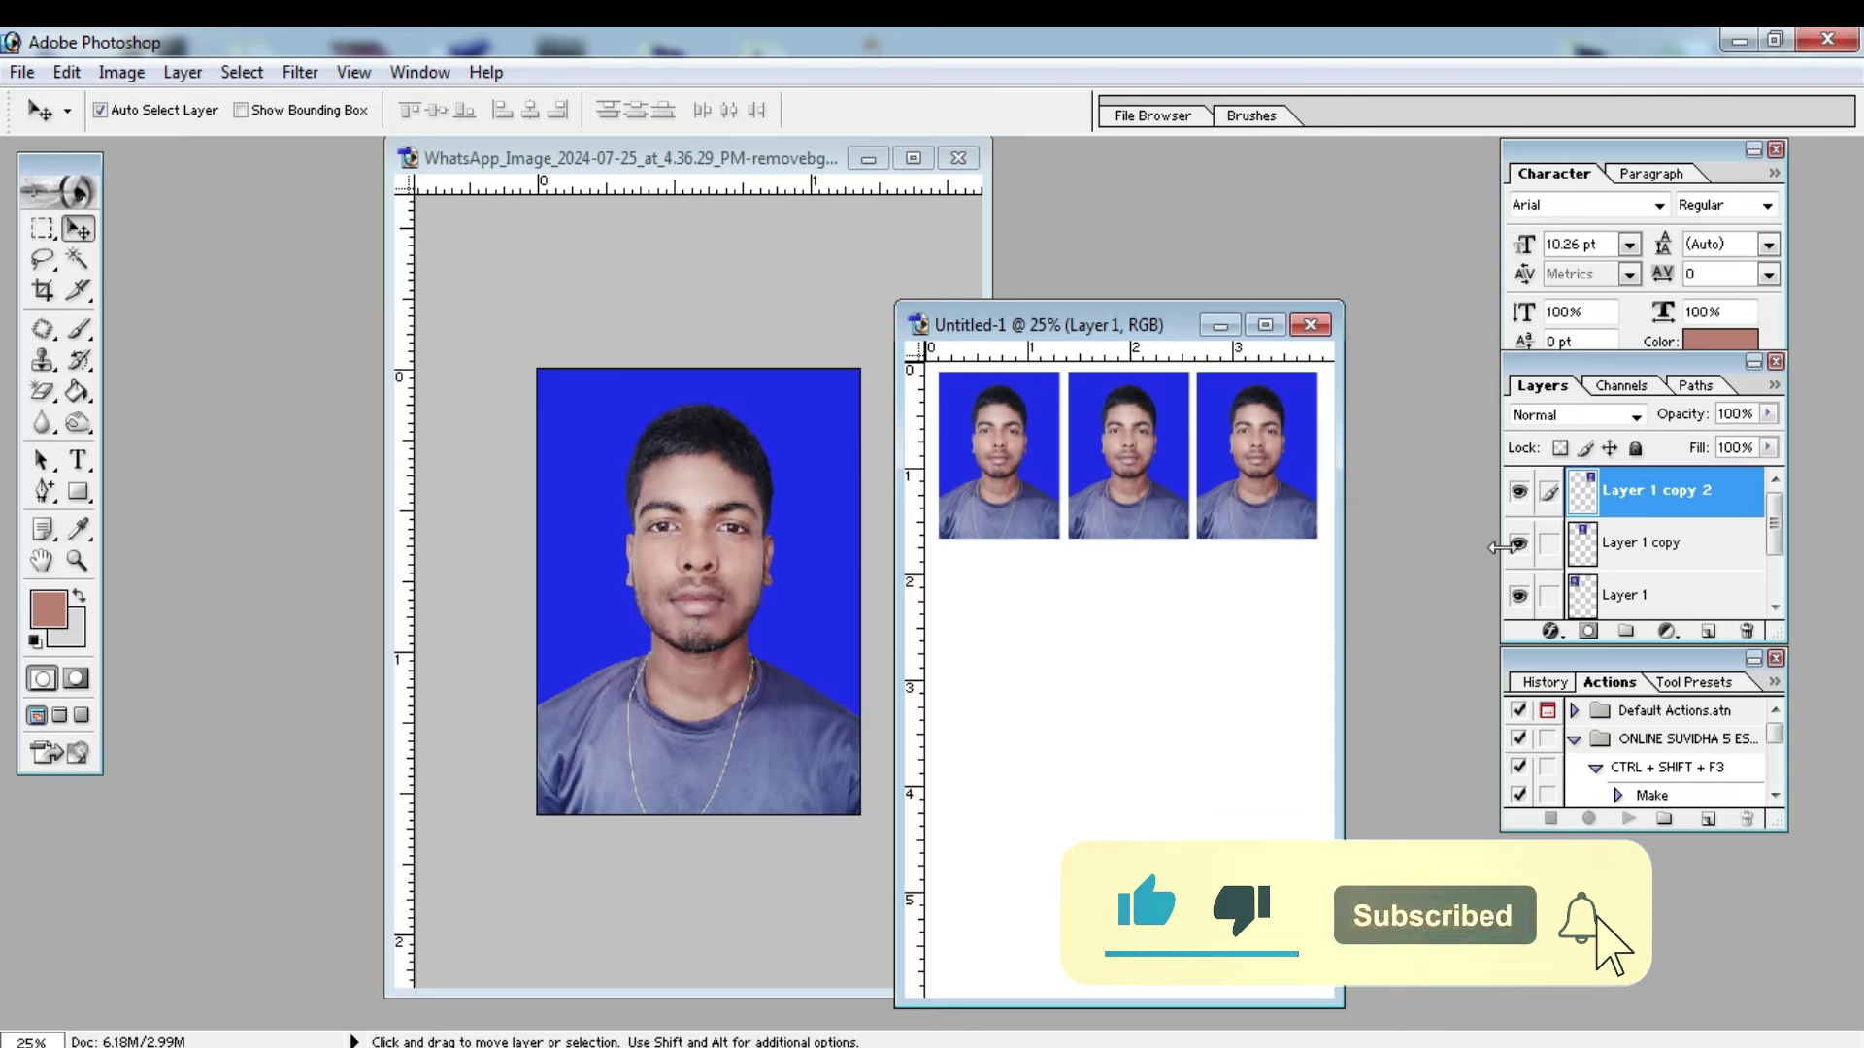
pyautogui.hotkey('ctrl', 'e')
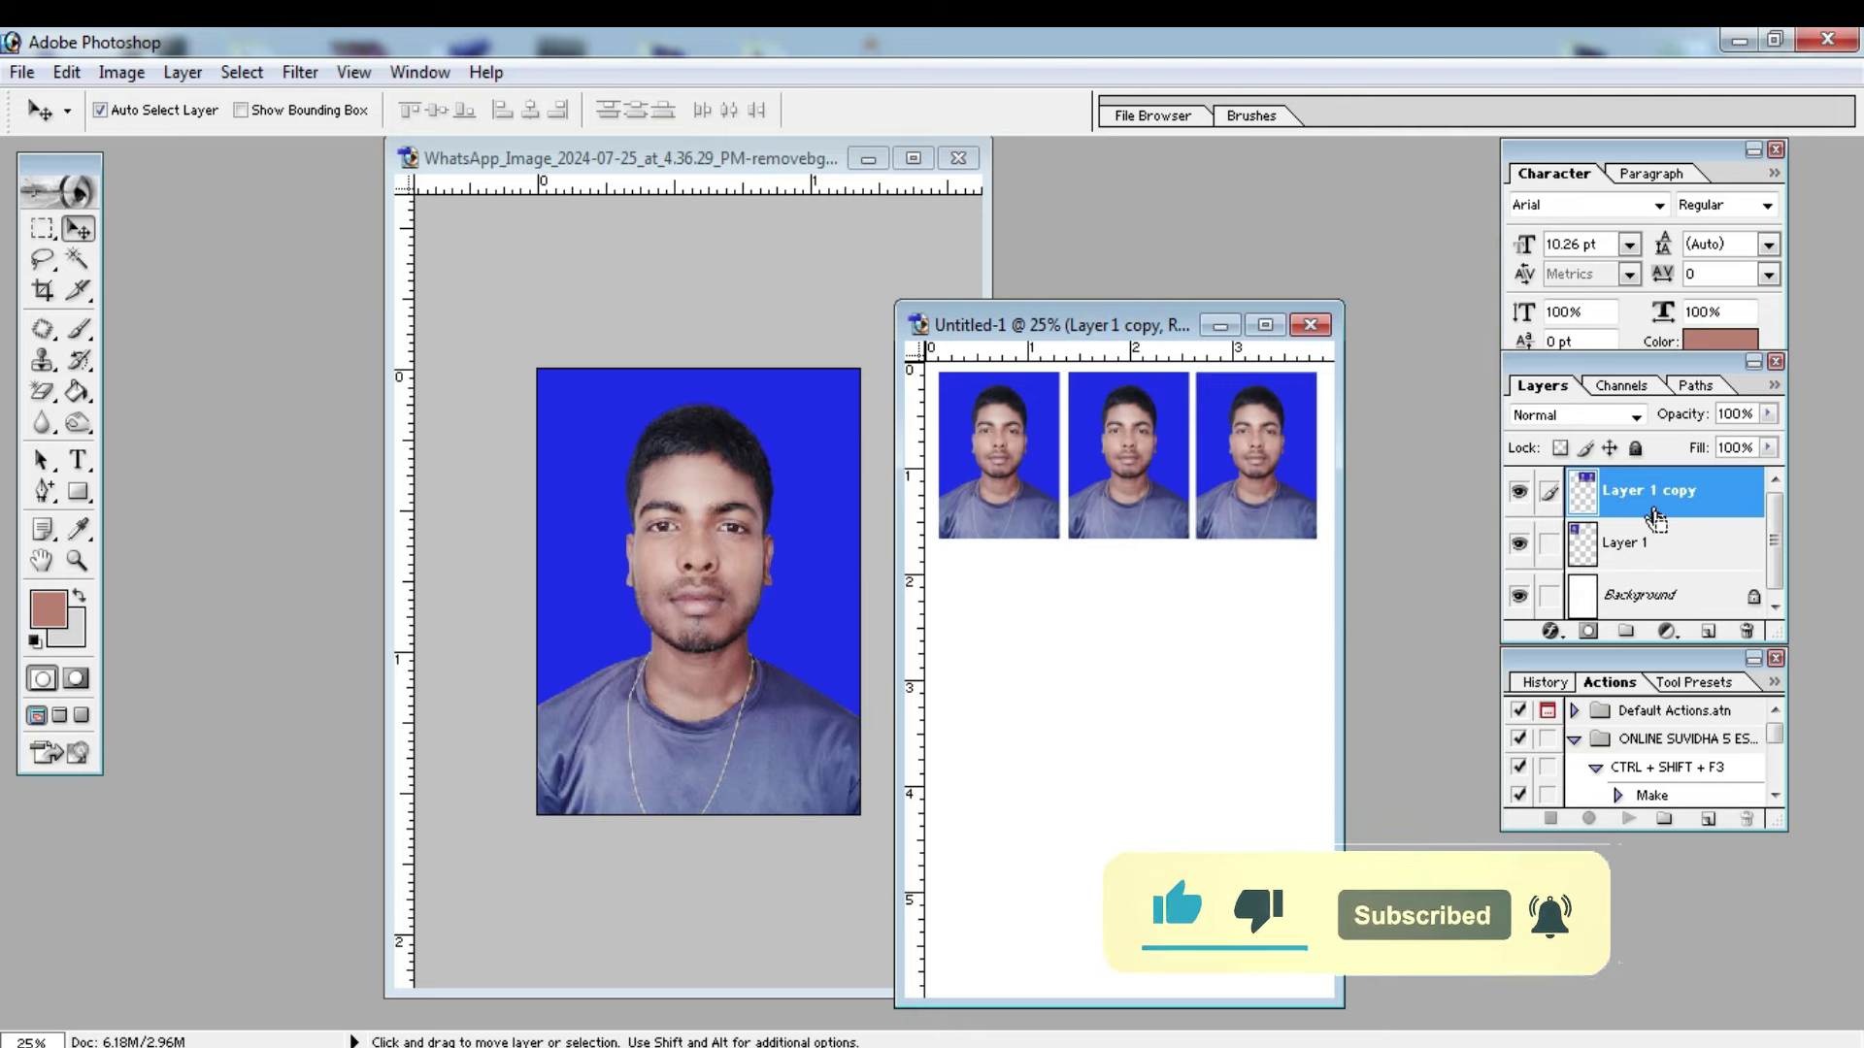
pyautogui.hotkey('ctrl', 'e')
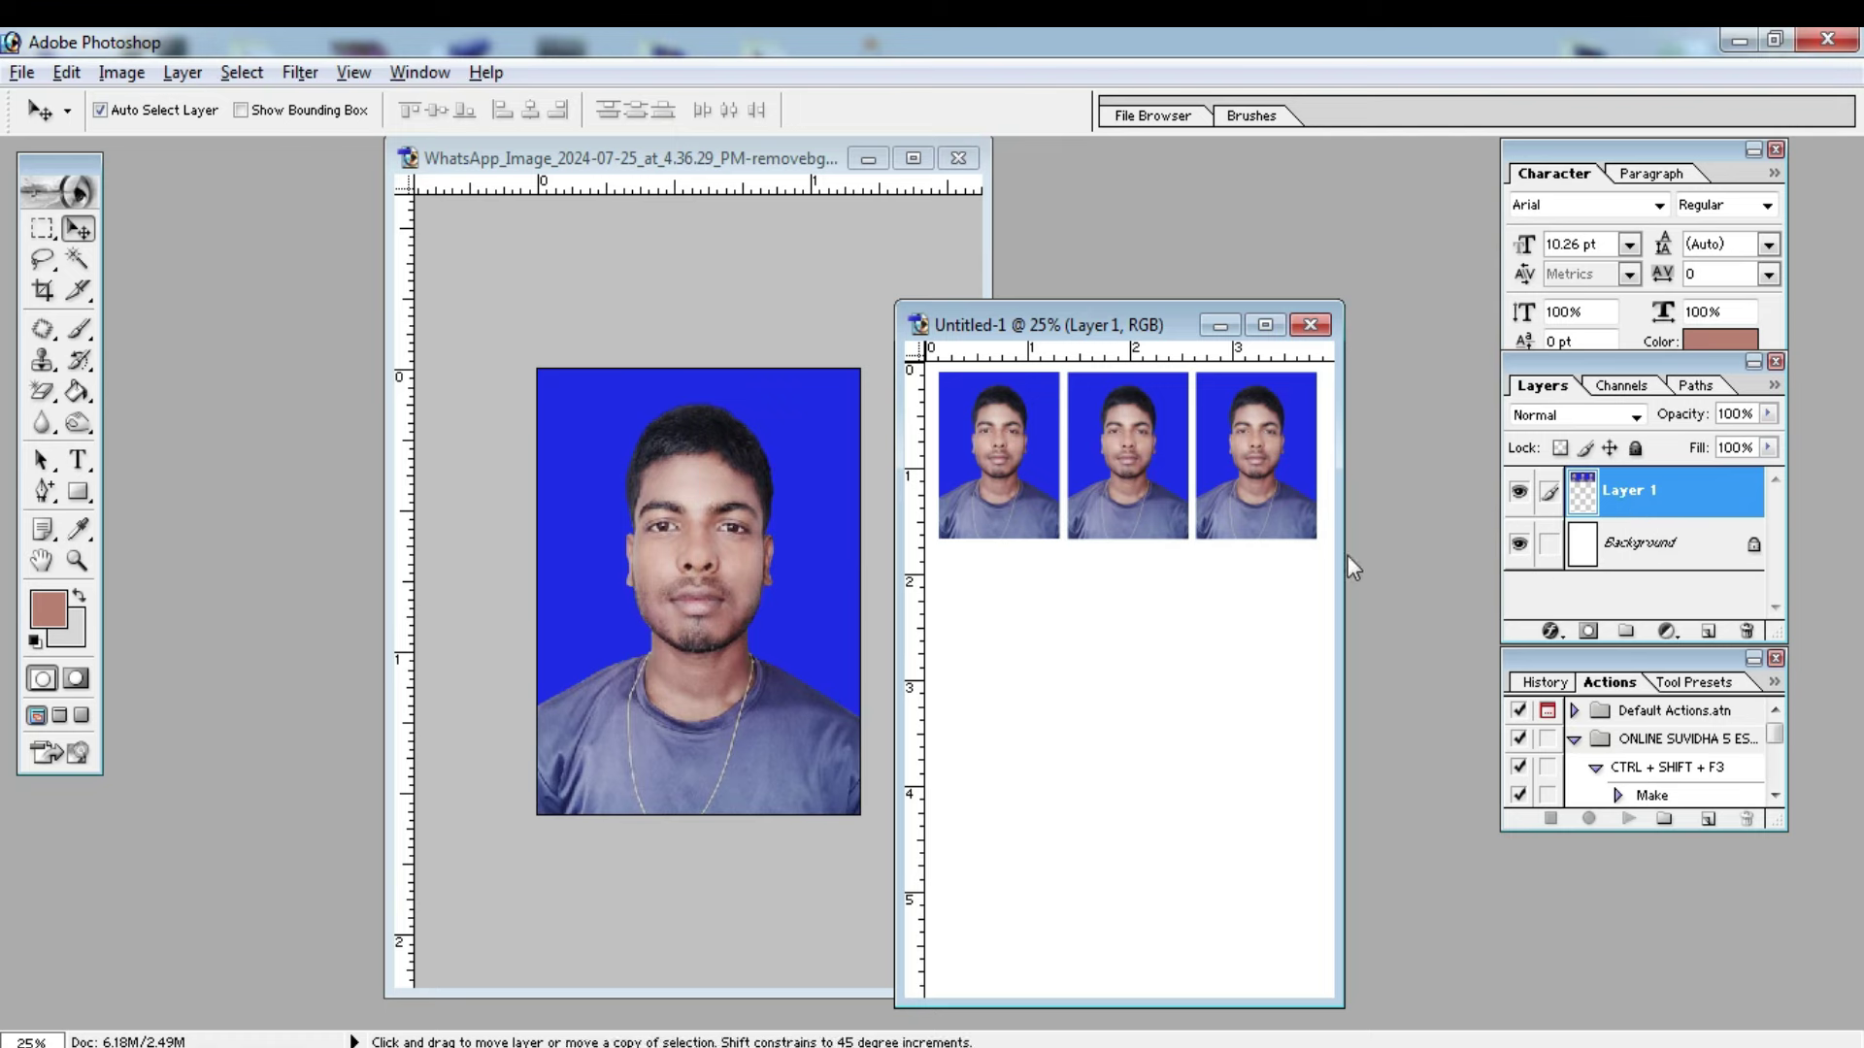
pyautogui.moveTo(1129, 444); pyautogui.dragTo(1141, 617)
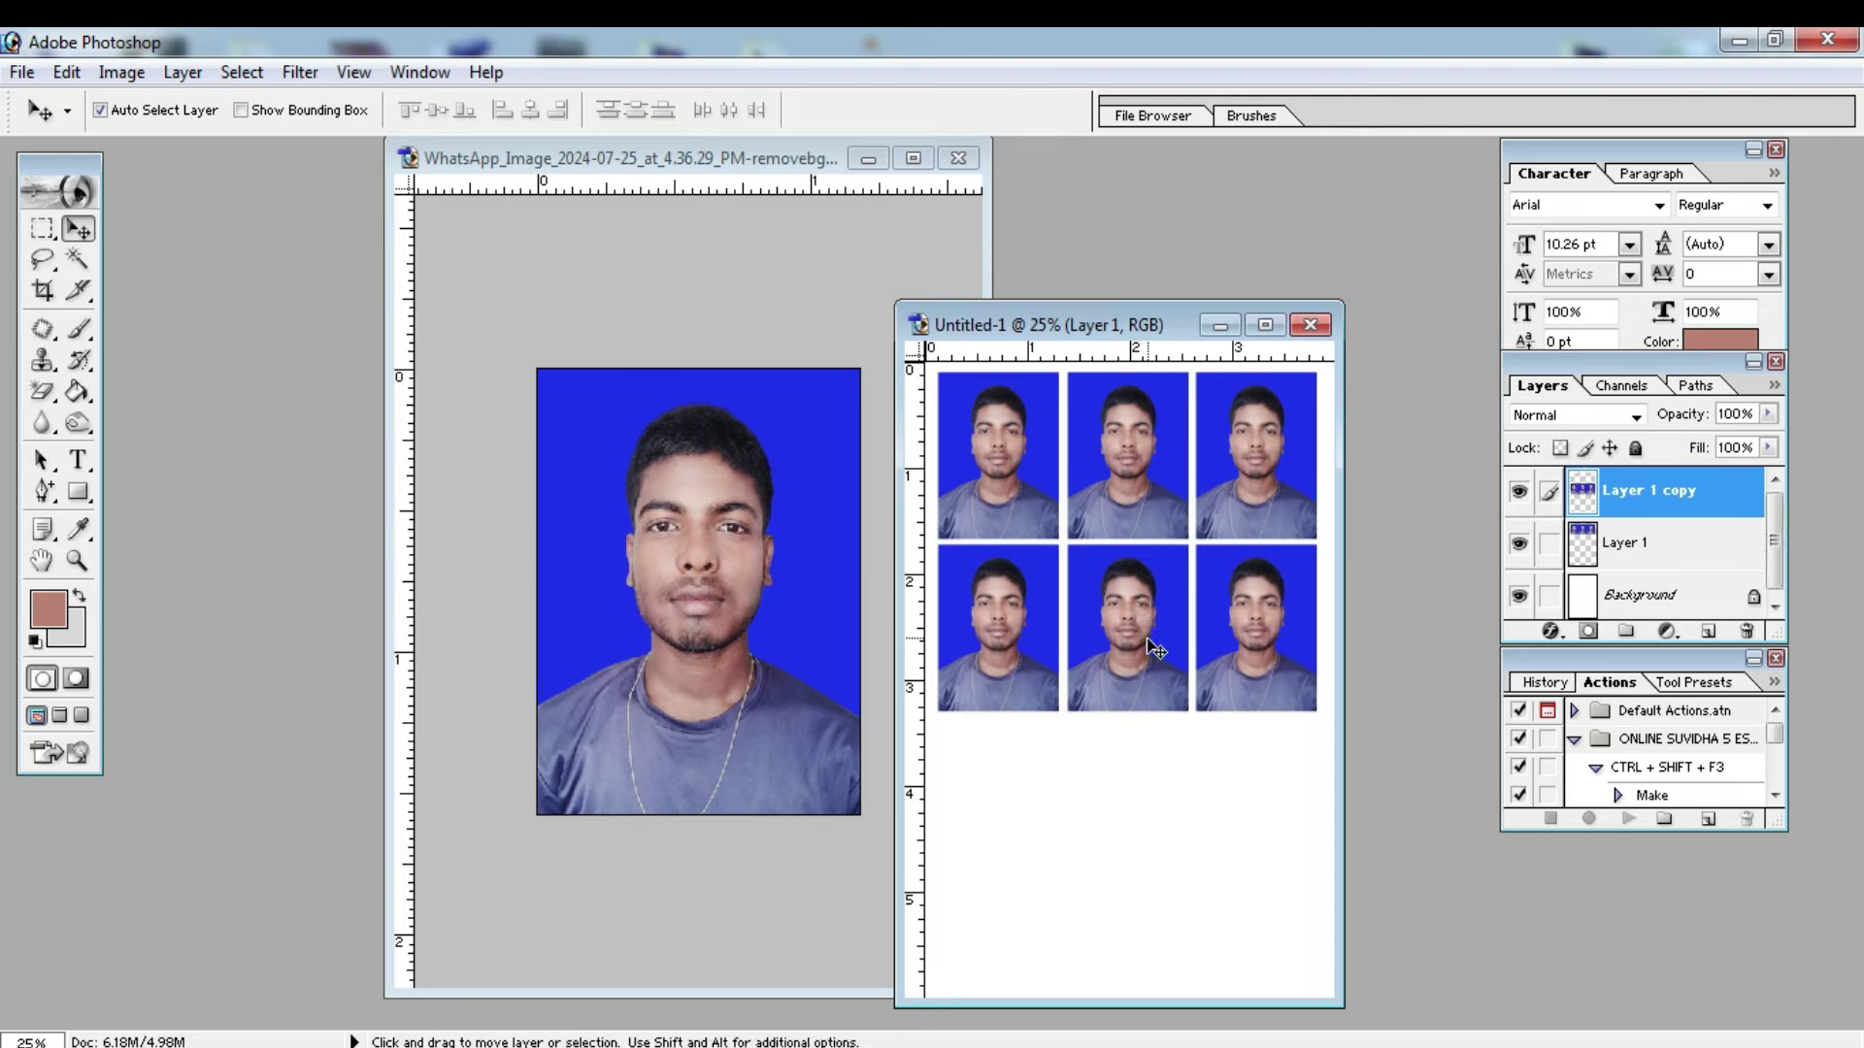
pyautogui.moveTo(1154, 648); pyautogui.dragTo(1123, 796)
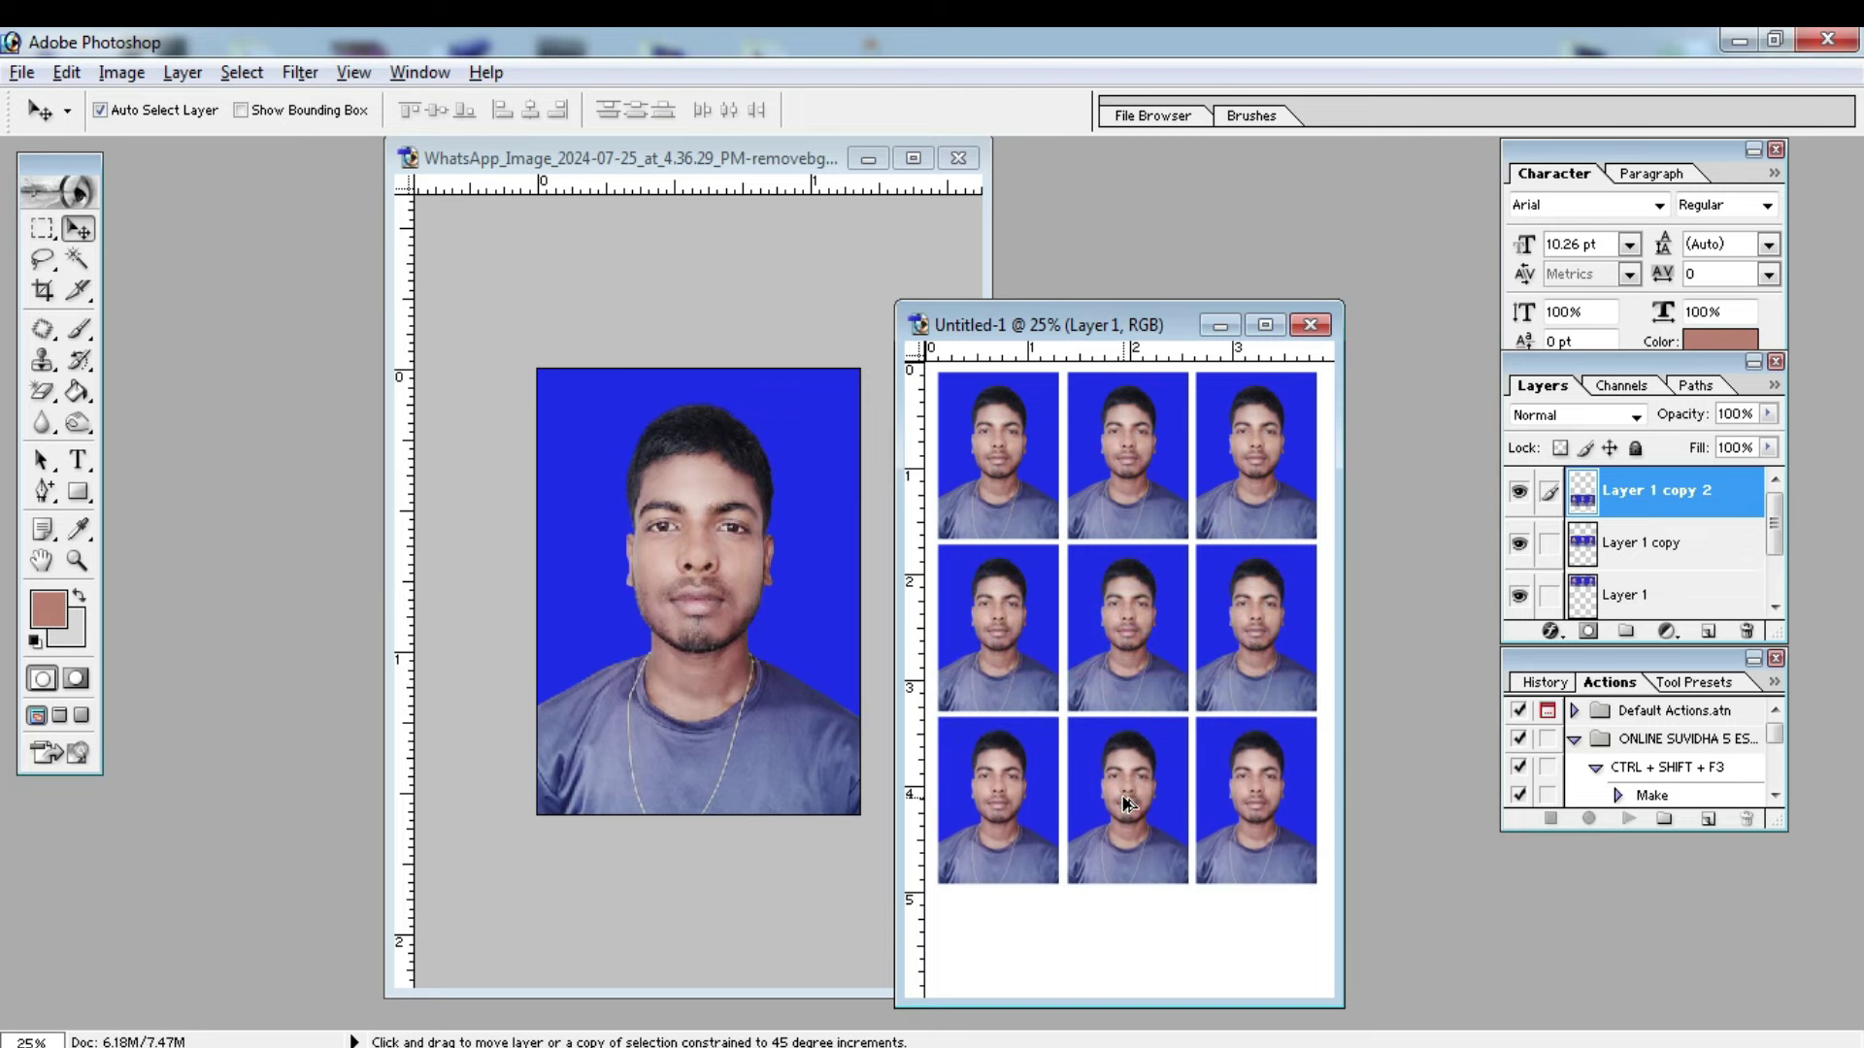
# Step: Maximize the Untitled-1 print sheet and zoom to 100% on the middle portrait
pyautogui.click(1265, 324)
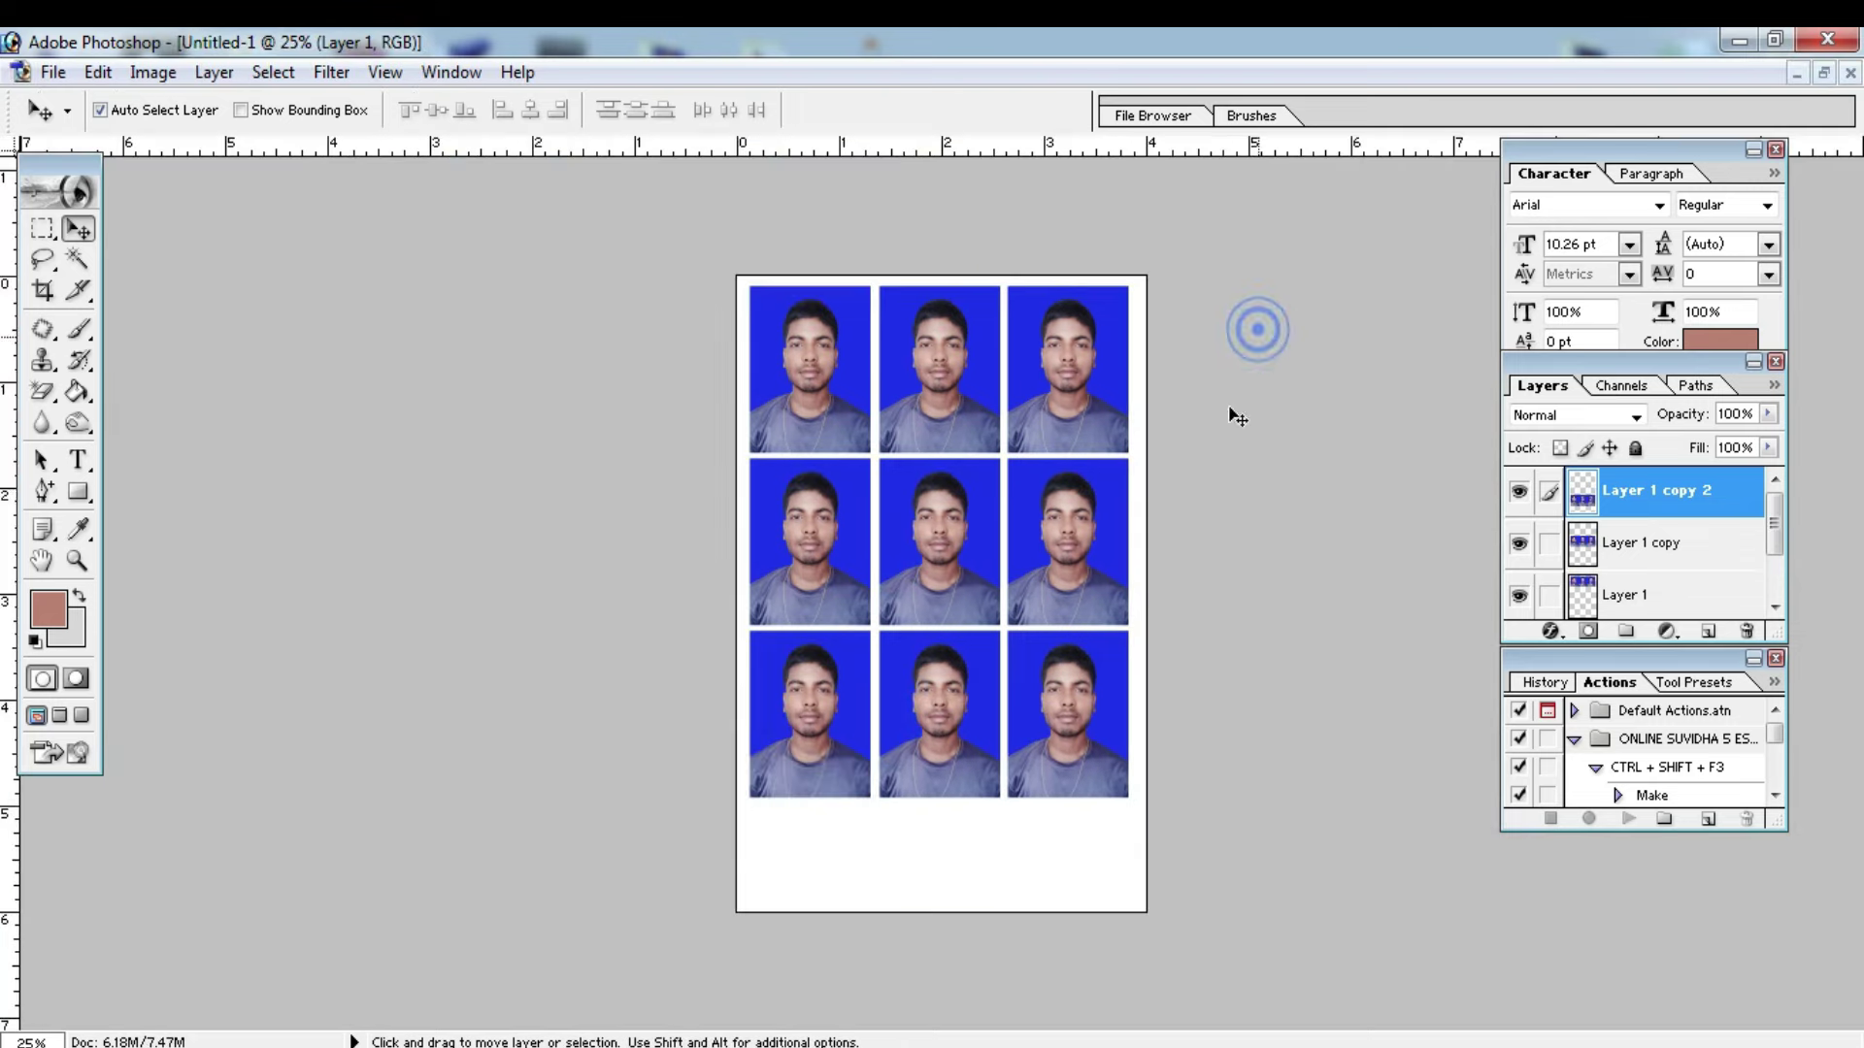
pyautogui.click(965, 428)
pyautogui.click(967, 436)
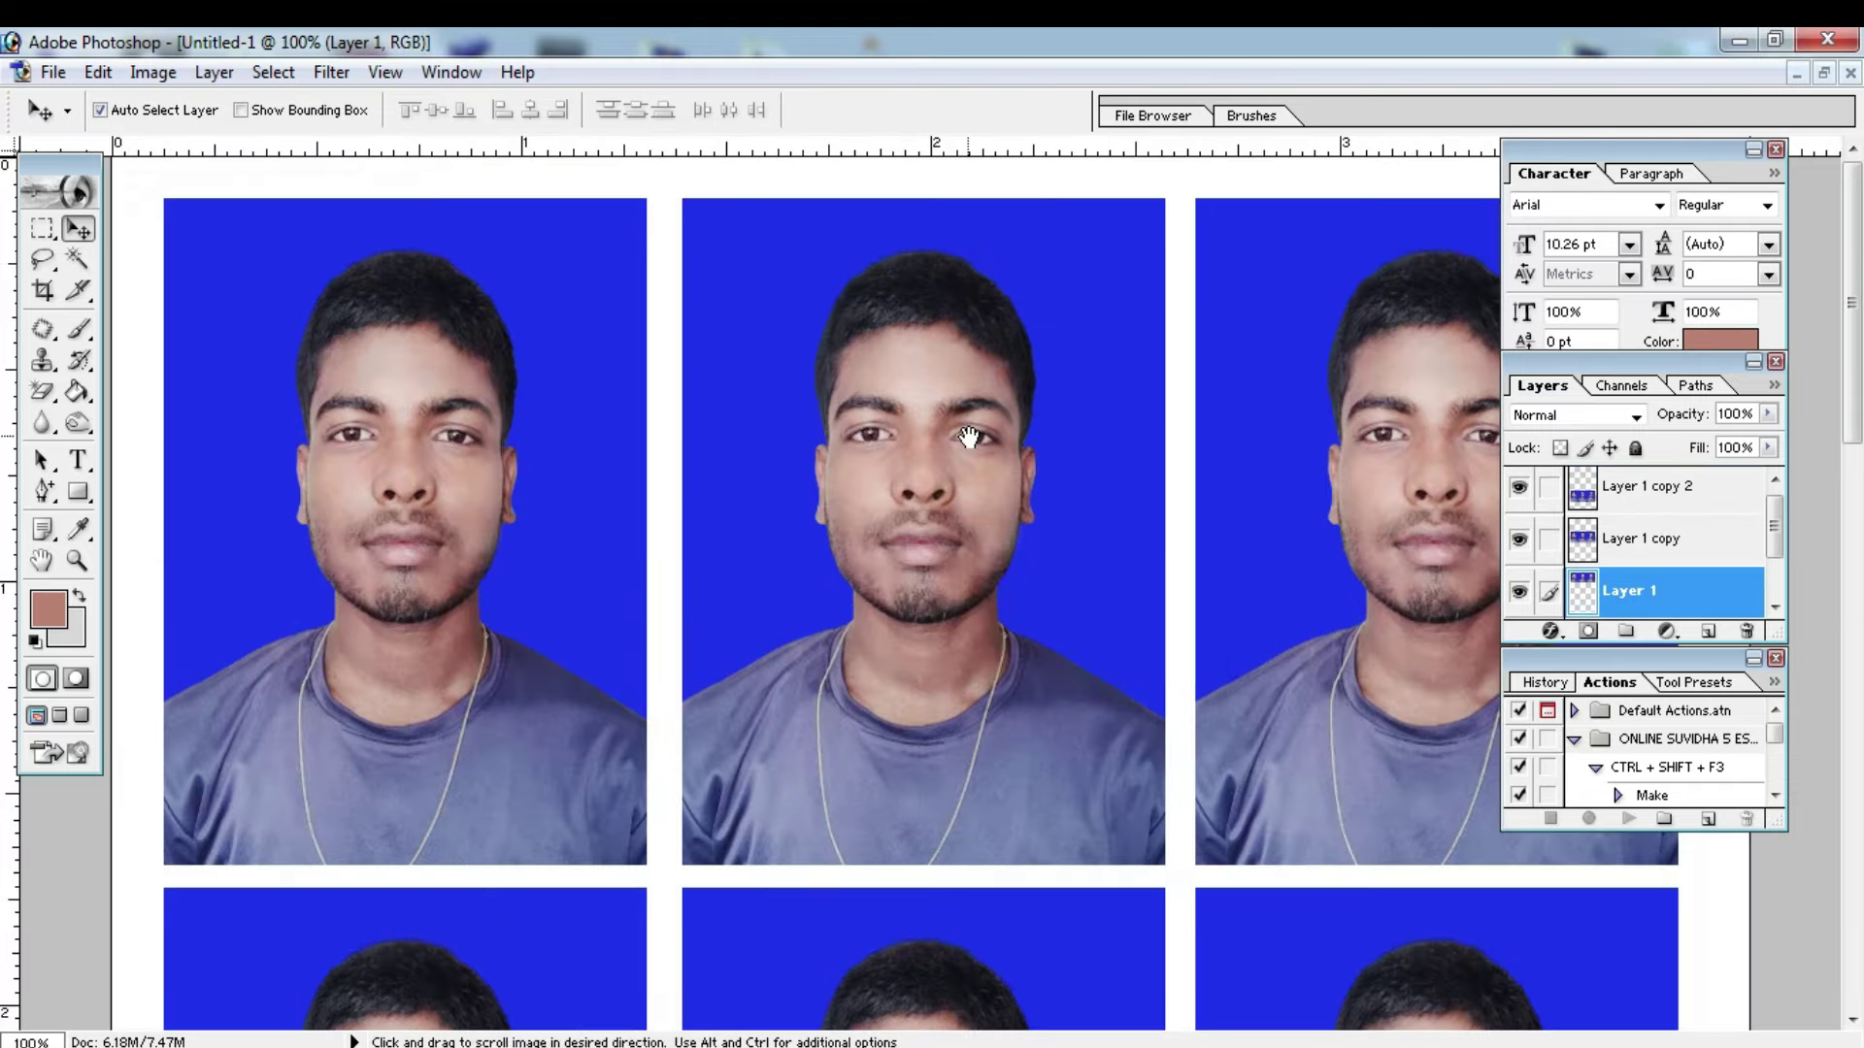
# Step: Scroll down and back up to inspect the nine blue-background portraits up close
pyautogui.scroll(-4, 961, 524)
pyautogui.scroll(-5, 949, 631)
pyautogui.scroll(-1, 944, 647)
pyautogui.scroll(2, 945, 660)
pyautogui.scroll(3, 951, 630)
pyautogui.scroll(2, 957, 625)
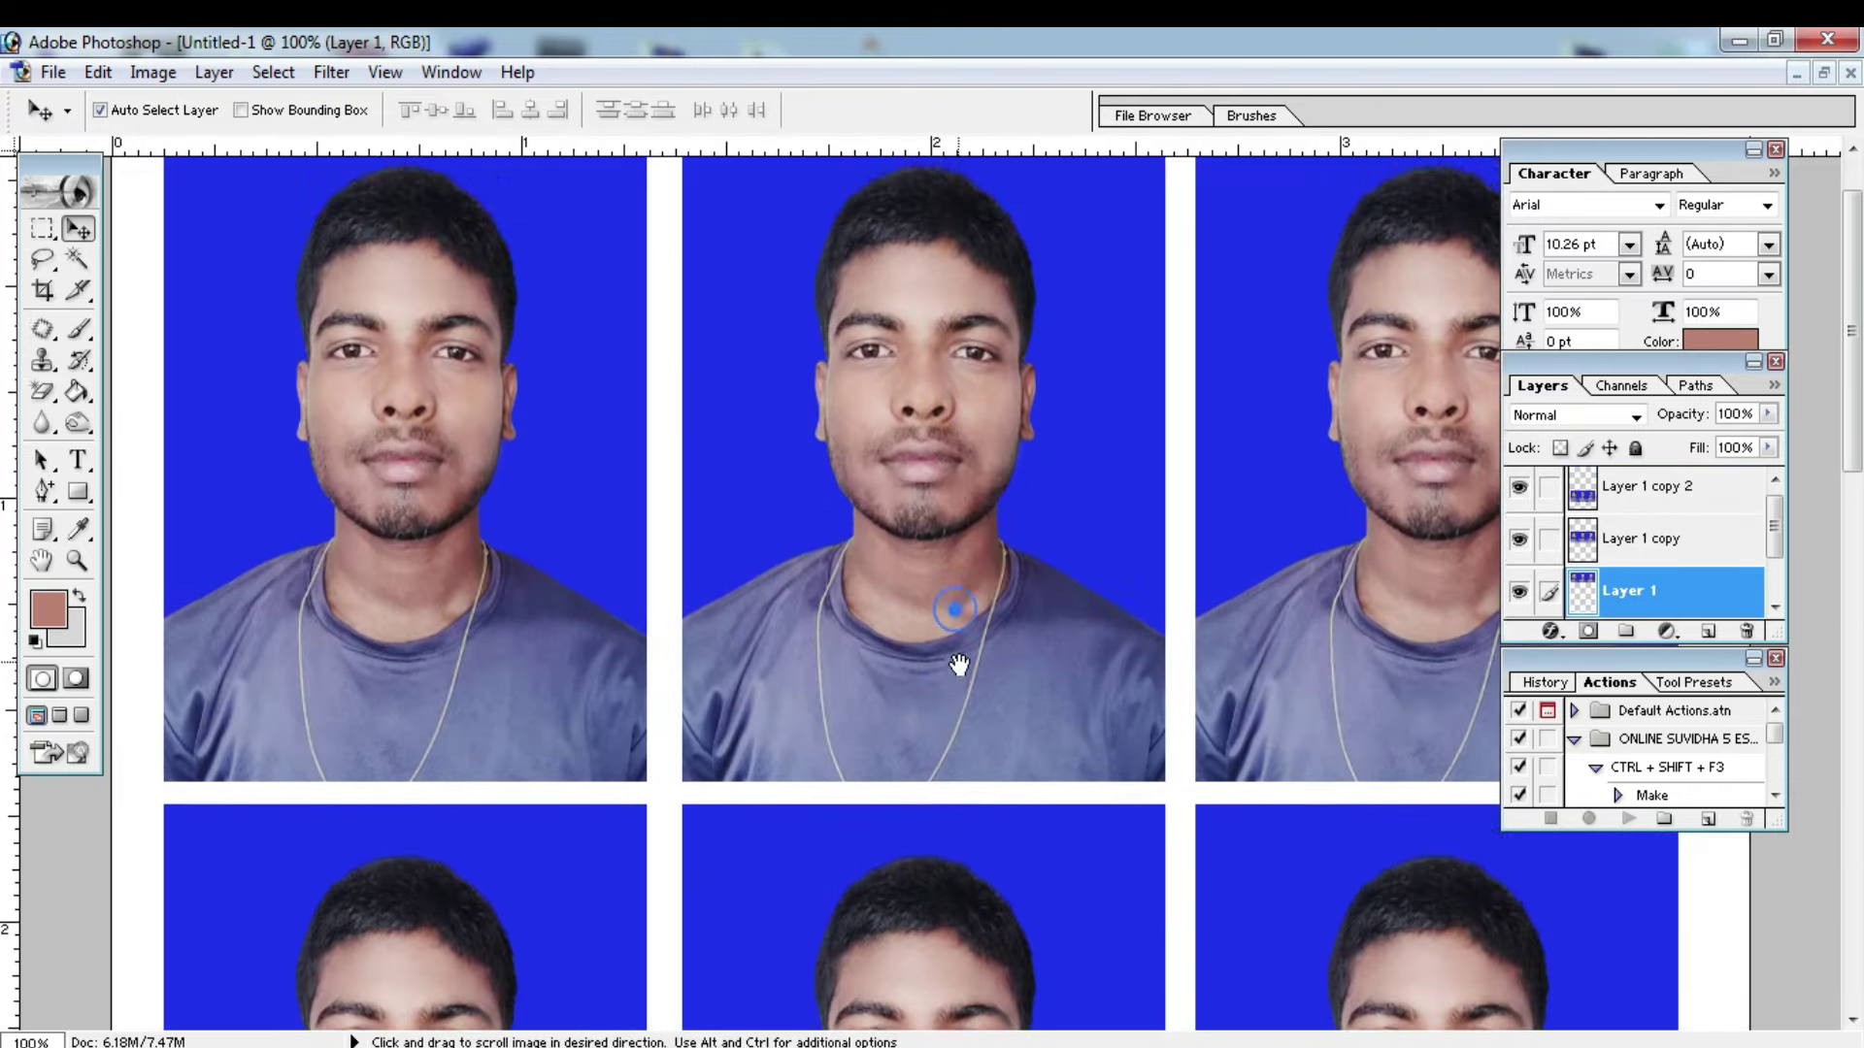